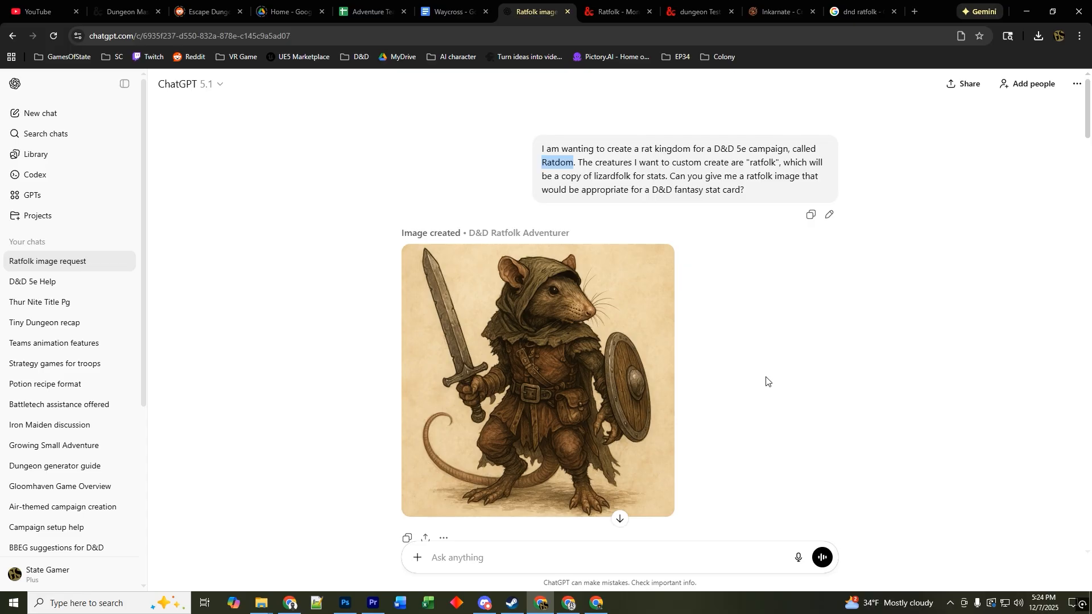
- Review the Ratdom conversation from the ratfolk image through the sewer monster ideas to the name suggestions
scroll(765, 393, down, 20)
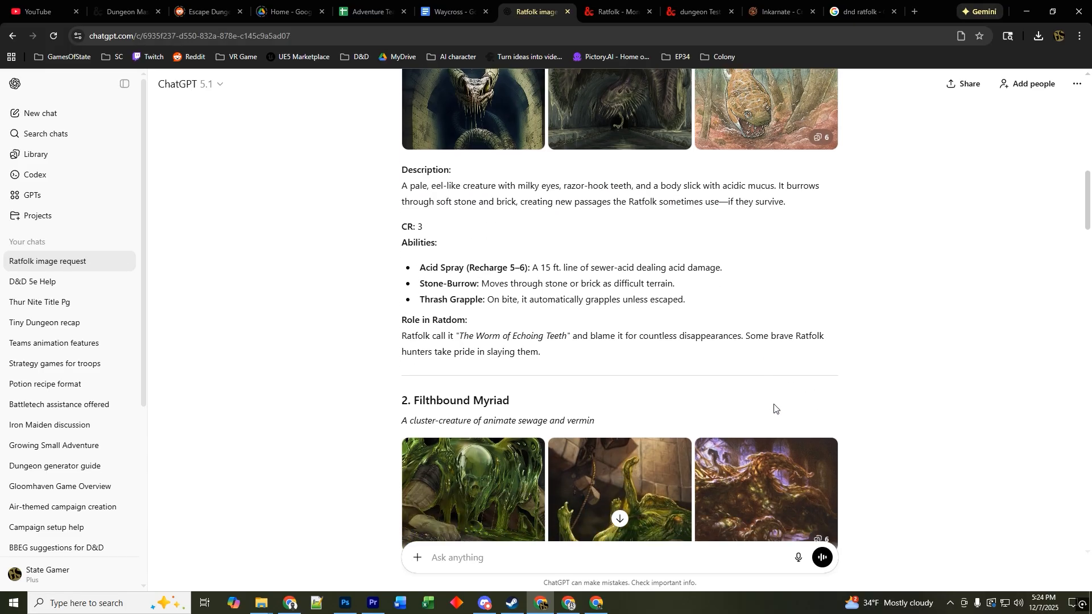
scroll(782, 416, down, 19)
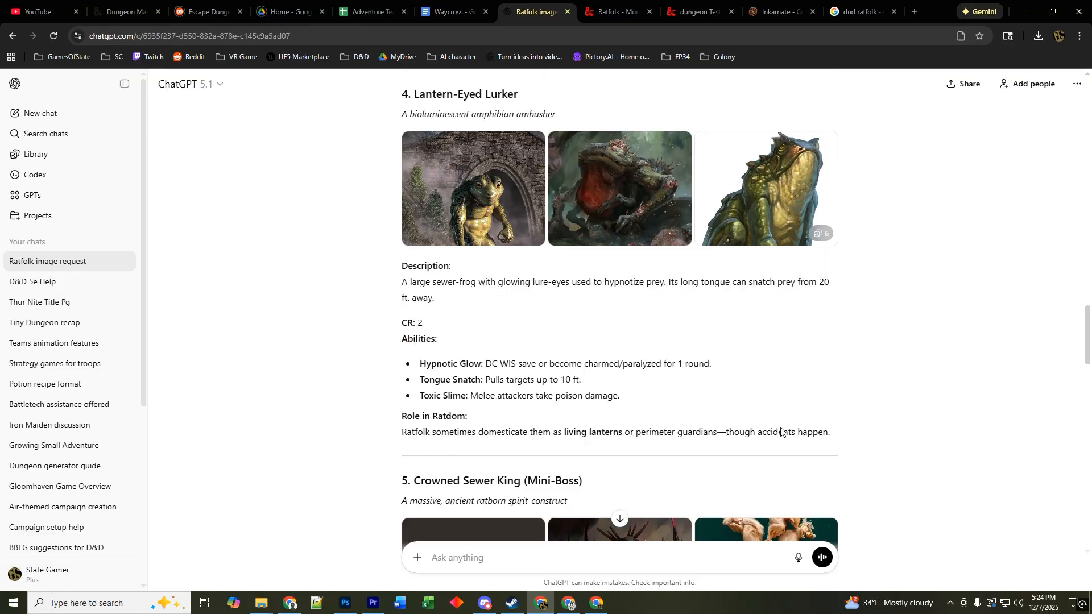
scroll(781, 433, down, 20)
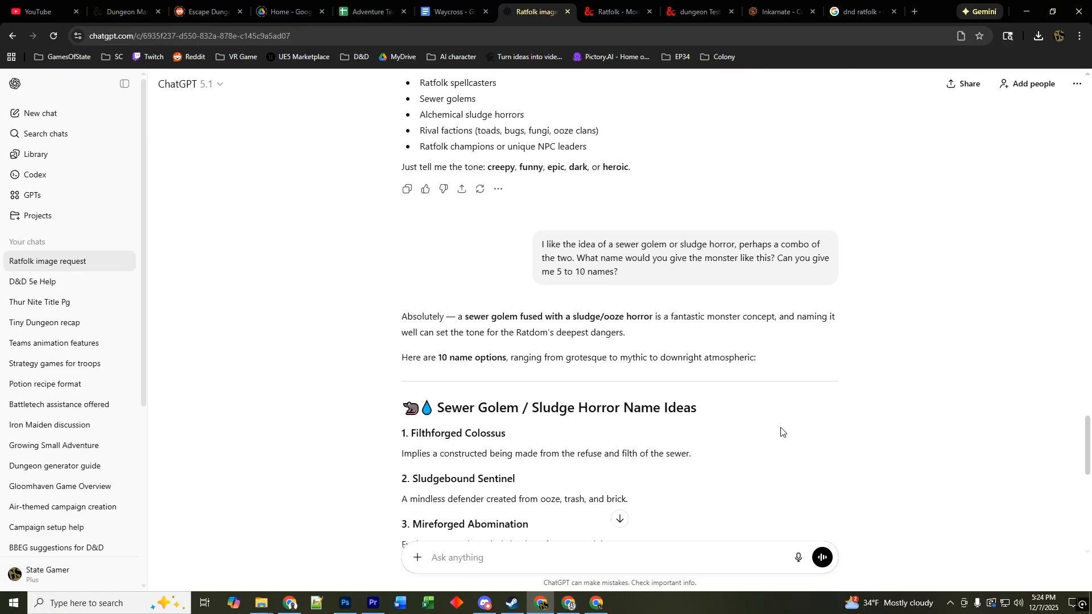
scroll(781, 432, down, 7)
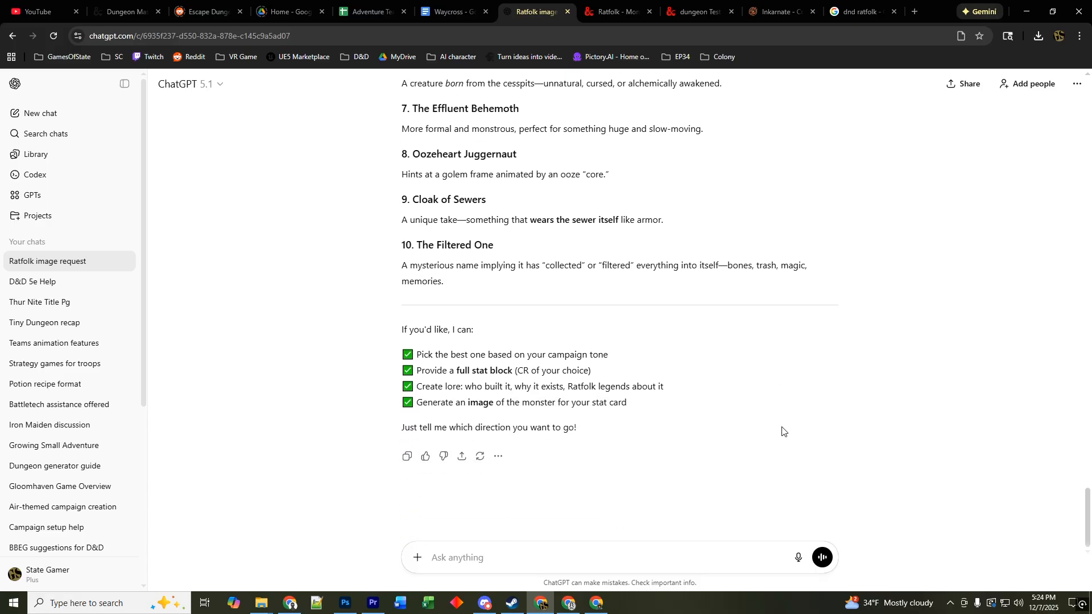
- Examine the sewer golem and alchemical sludge horror suggestions and the list of name ideas for the combined monster
scroll(647, 364, up, 8)
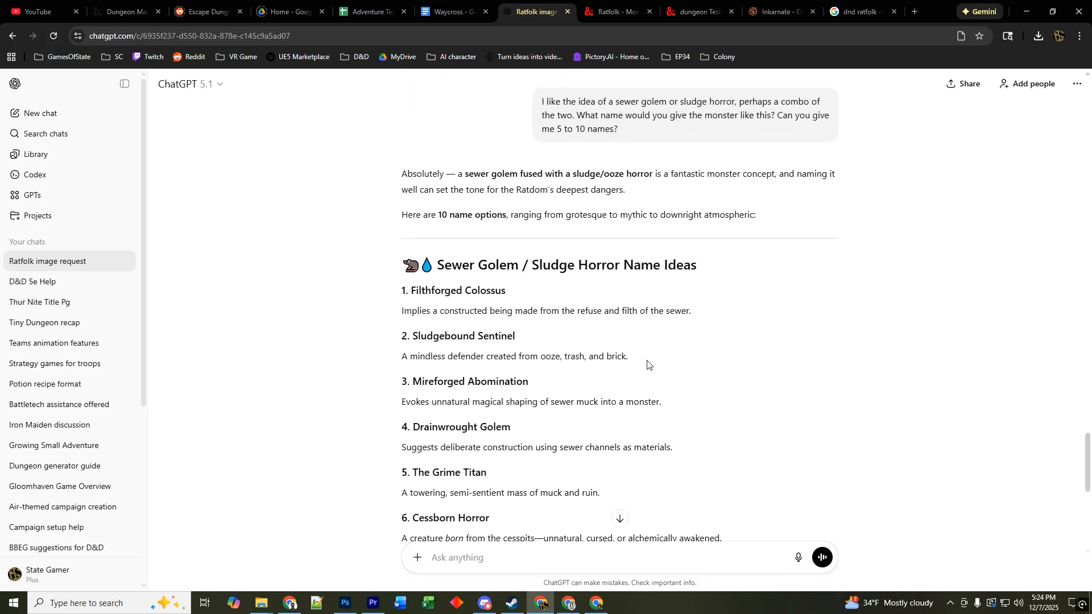
scroll(647, 364, up, 6)
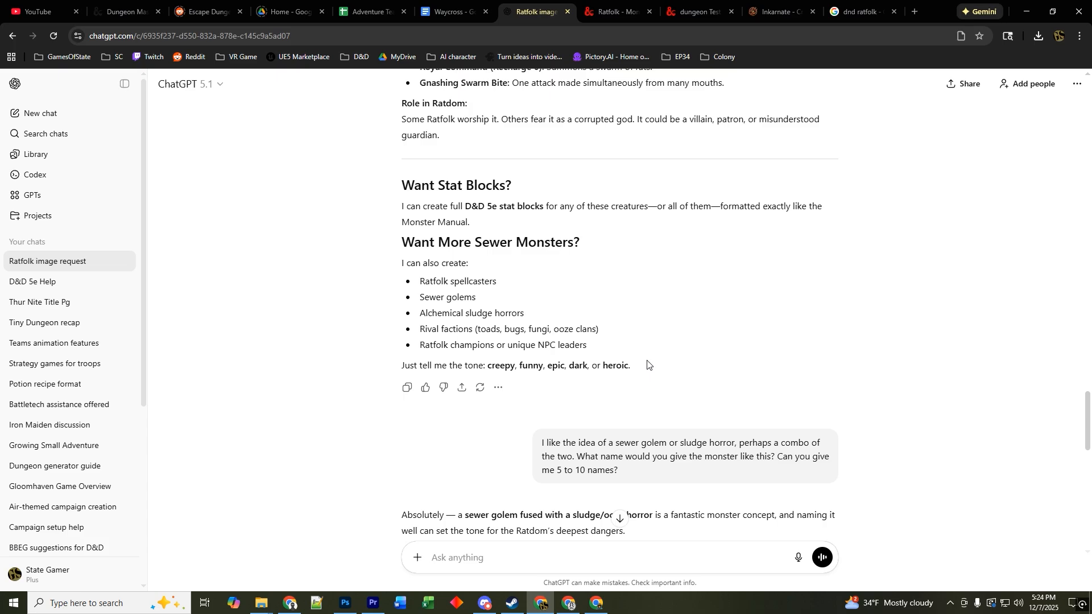
drag(420, 297, 526, 316)
scroll(572, 368, down, 1)
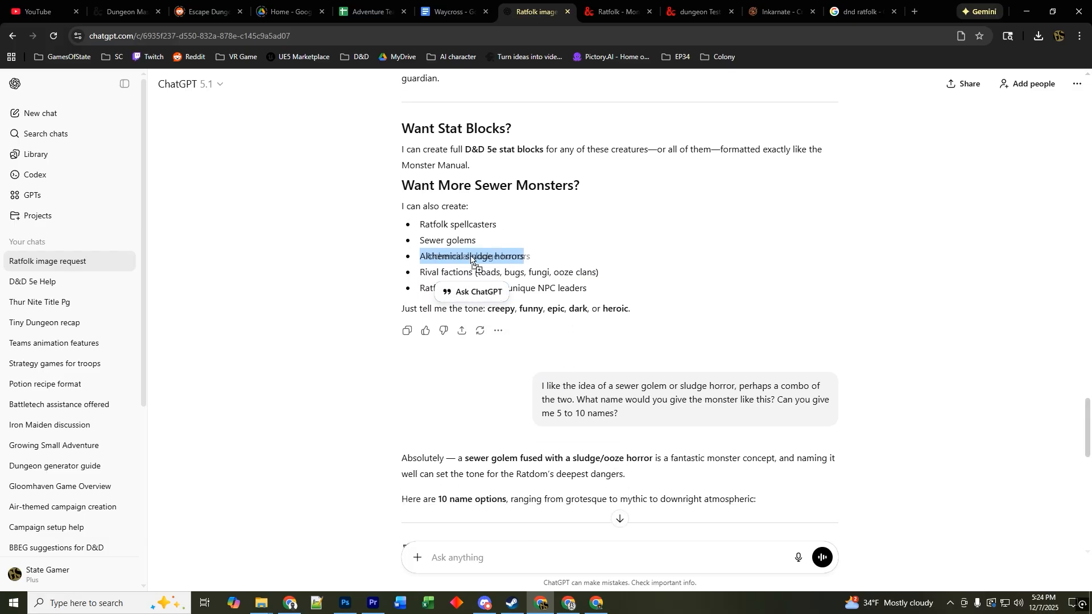
click(537, 250)
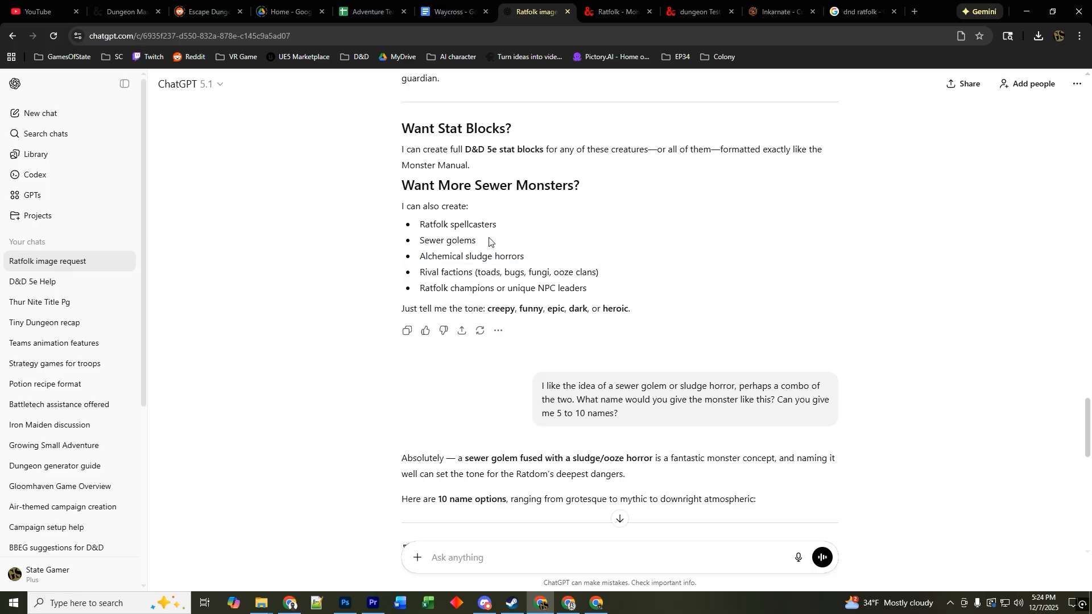
drag(443, 241, 492, 259)
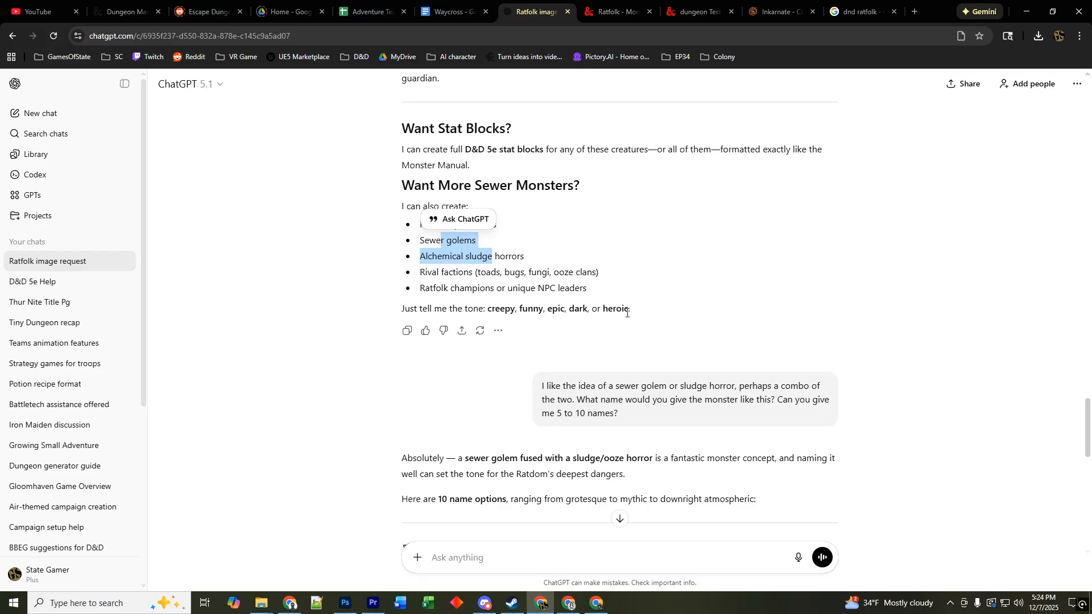
scroll(626, 310, down, 15)
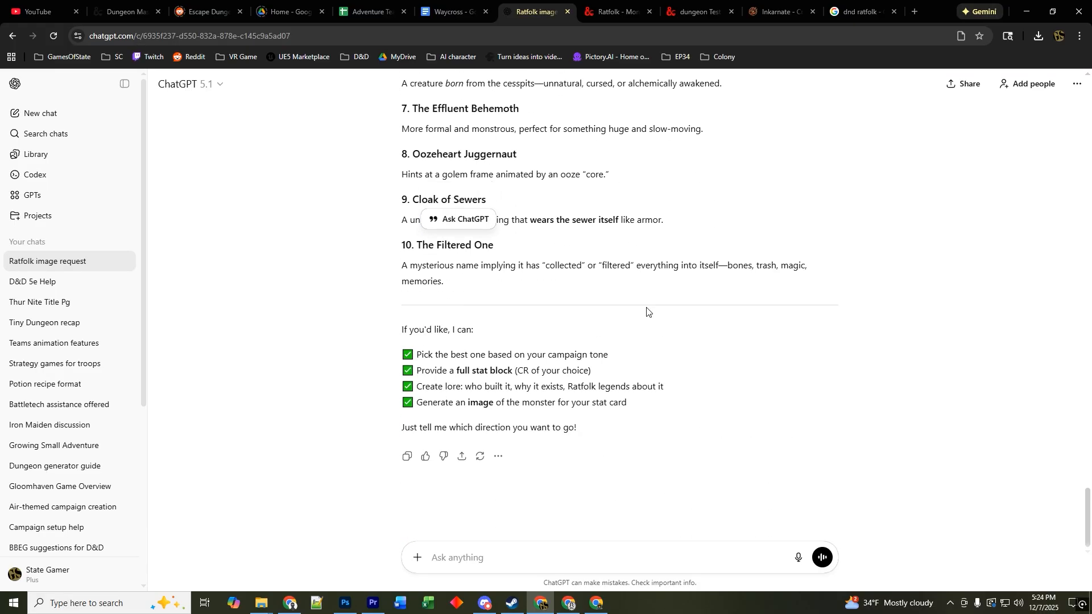
scroll(642, 341, up, 8)
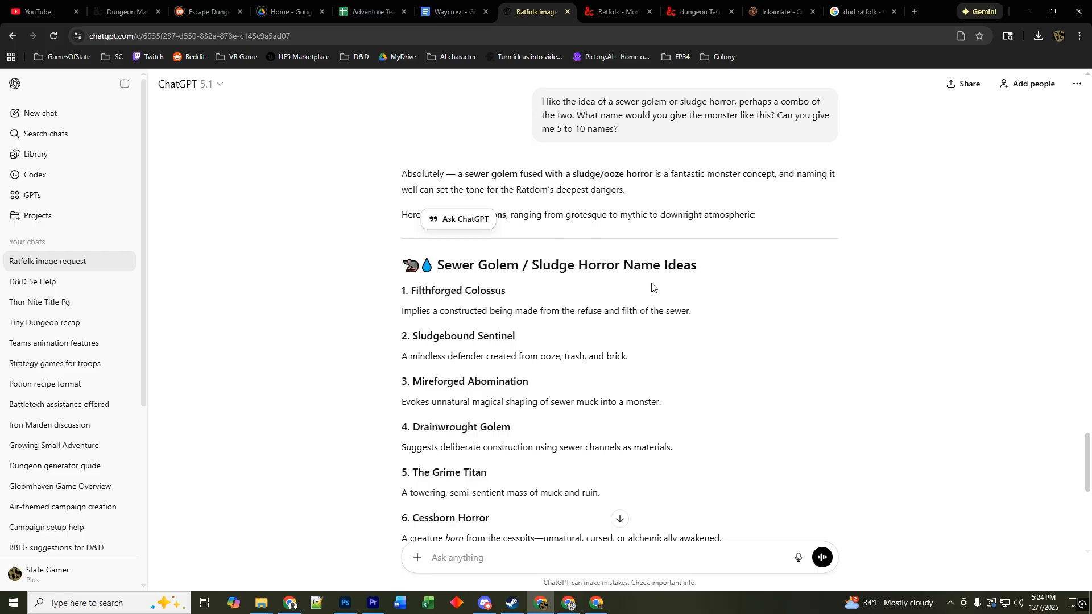
scroll(649, 328, down, 1)
scroll(649, 328, down, 8)
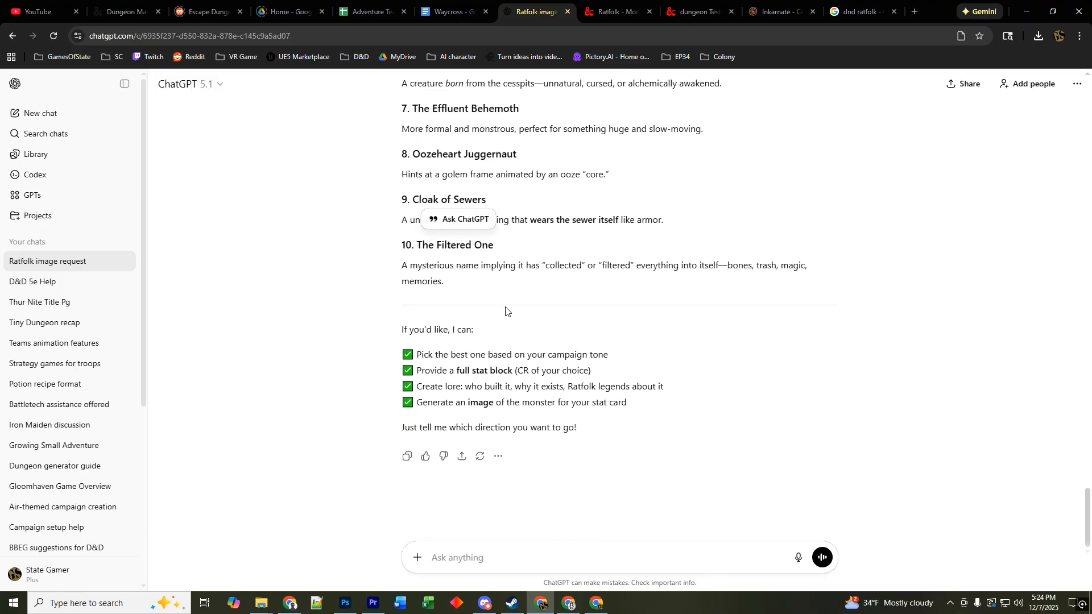
- Send the prompt "Can you give me a stat card for the sludge golem?"
click(475, 562)
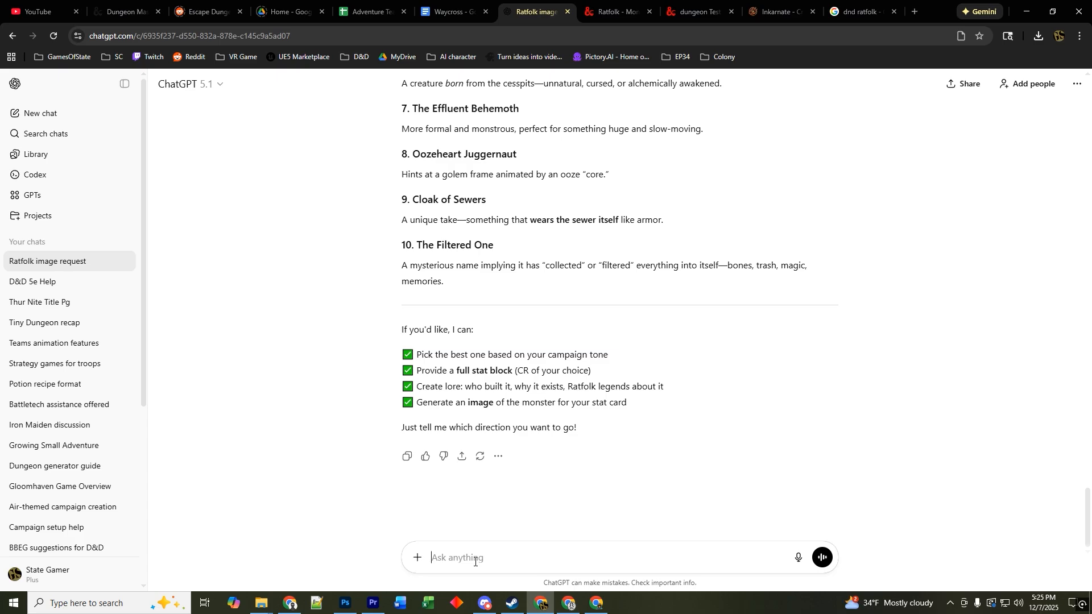
text(Can you give me a stat card for)
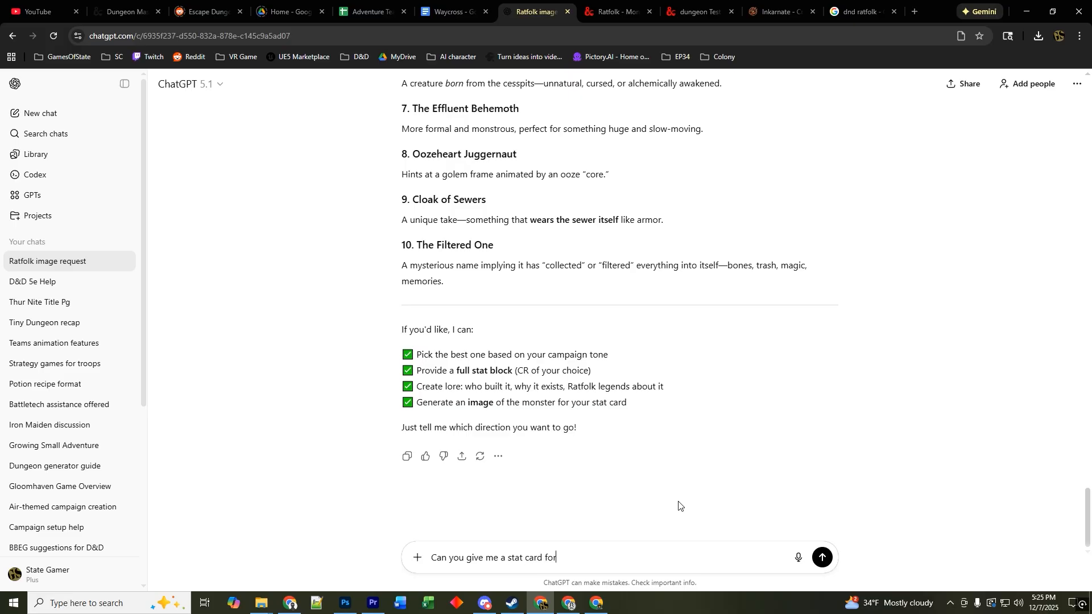
text( the sludge golem?)
key(Return)
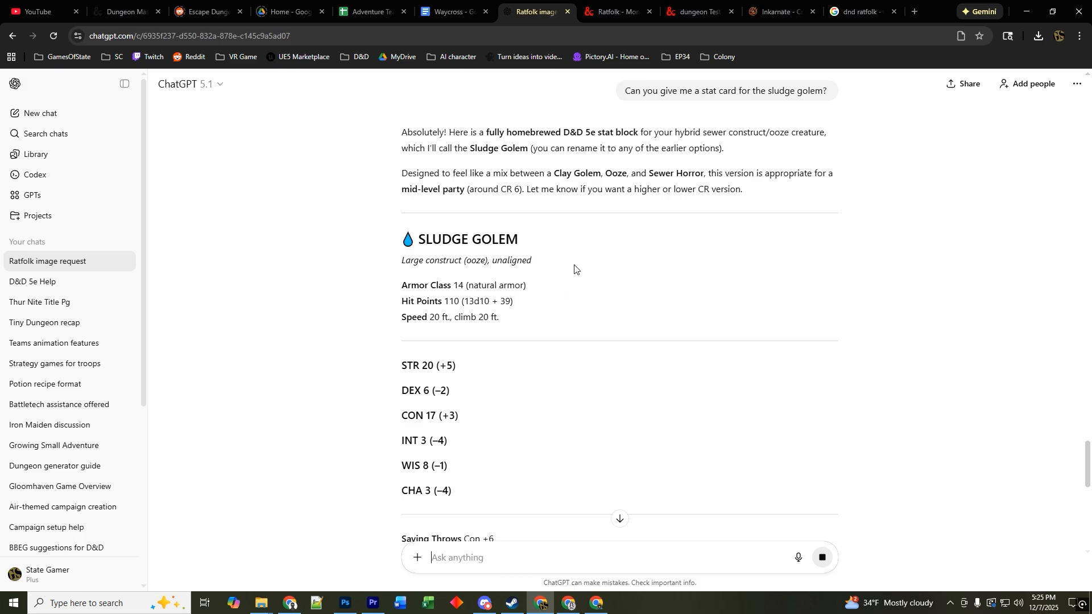
- Read through the Sludge Golem stat block, covering its ability scores, traits, actions and lore
scroll(593, 276, down, 2)
scroll(593, 277, down, 1)
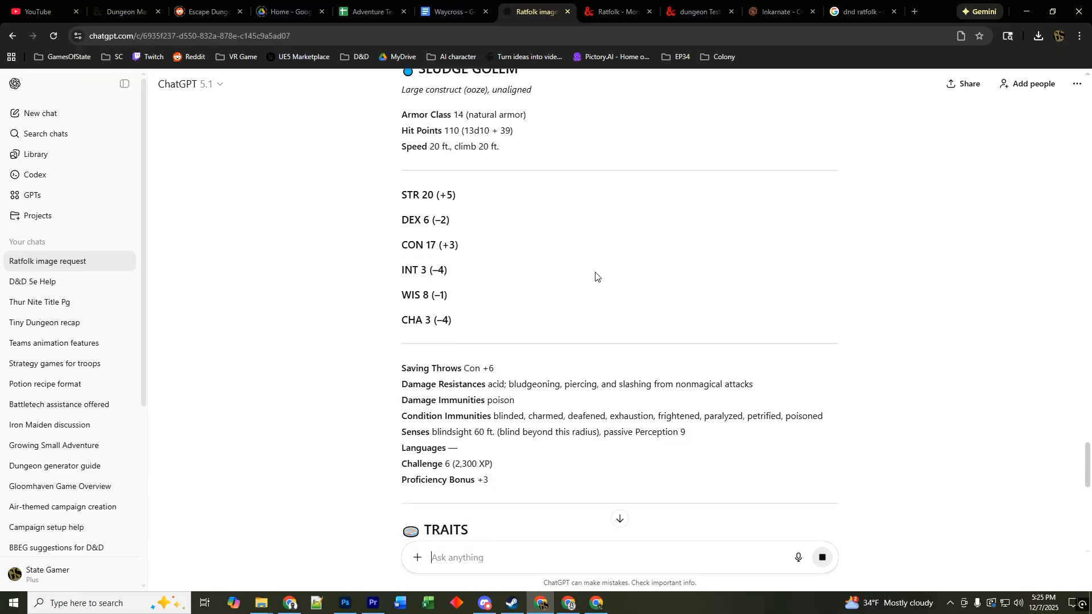
scroll(595, 276, down, 3)
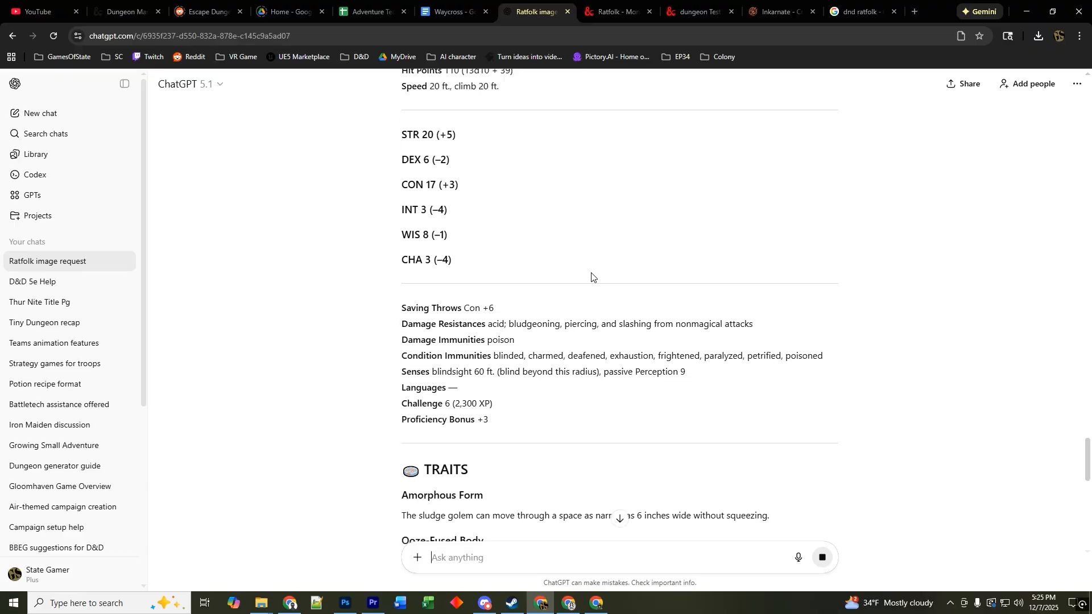
scroll(584, 294, down, 4)
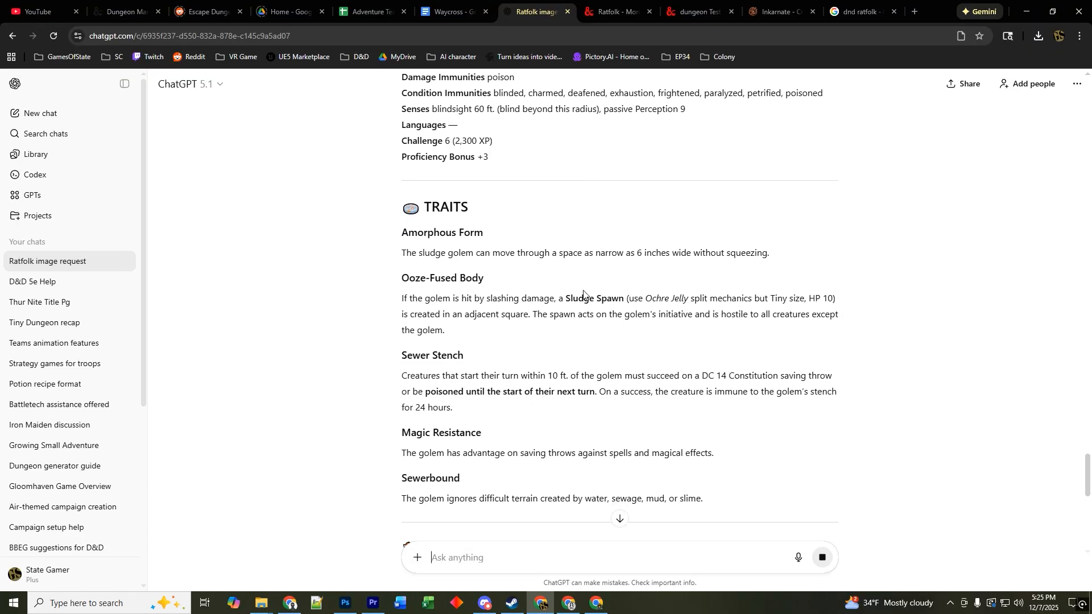
scroll(584, 294, down, 1)
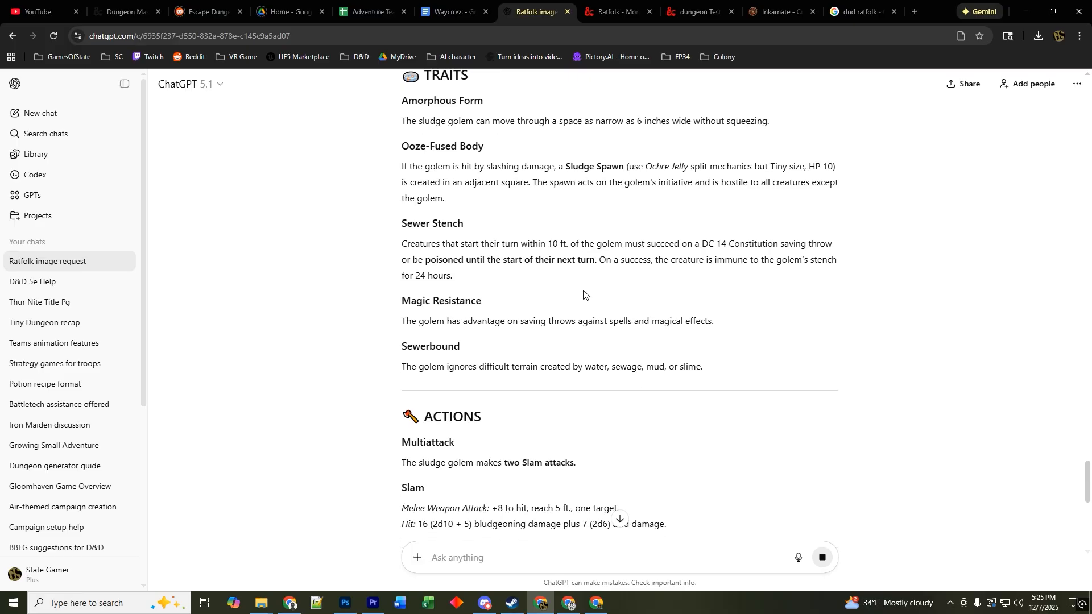
scroll(583, 294, down, 4)
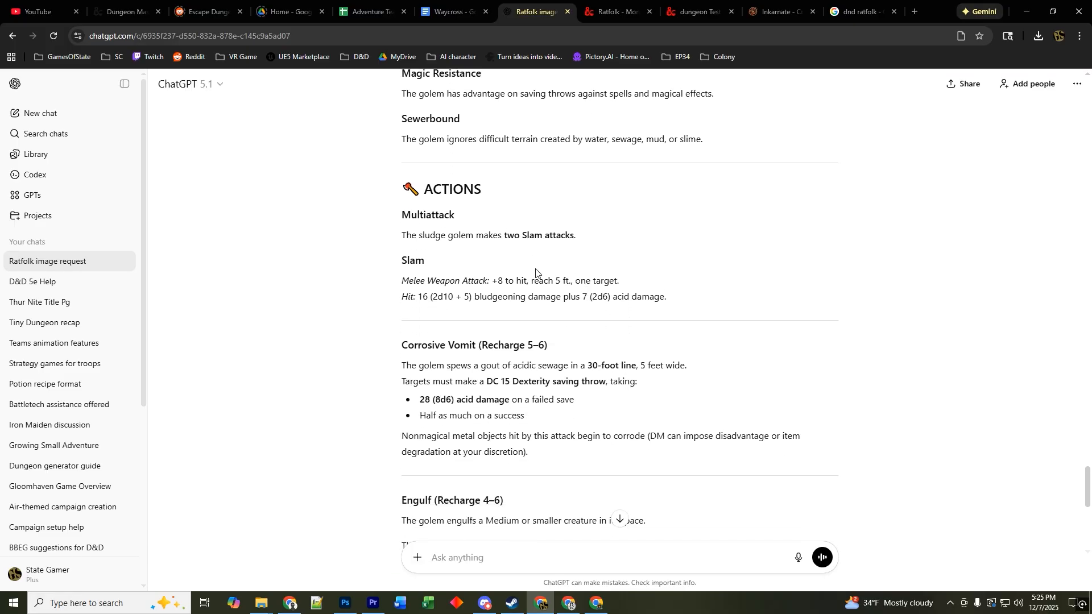
scroll(567, 275, down, 3)
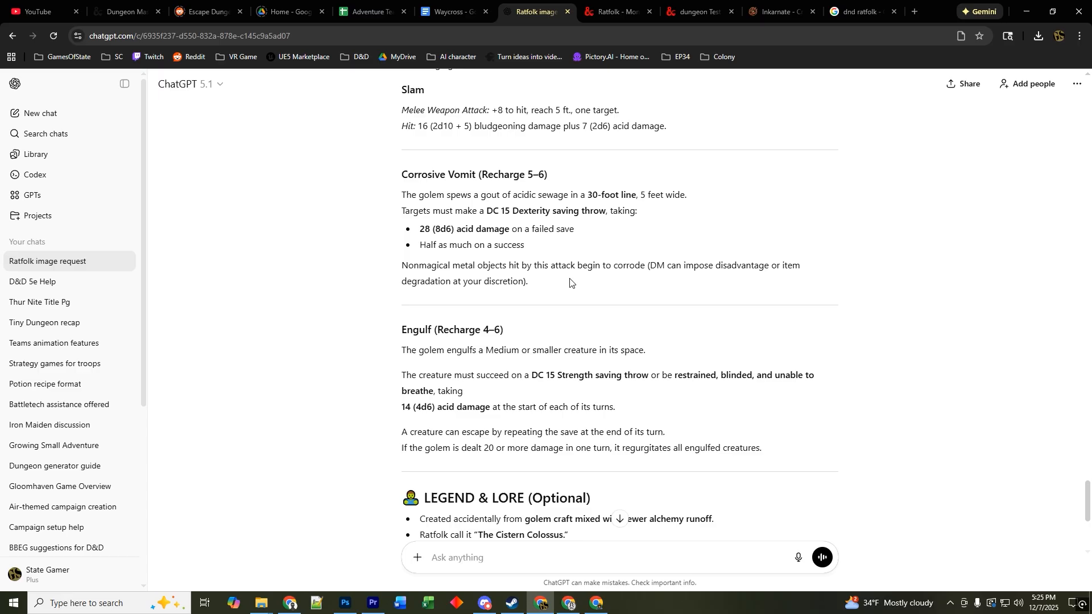
scroll(570, 283, down, 2)
- Recheck the Sludge Golem's armor class, hit points, ability scores and challenge rating in the stat block
scroll(576, 290, up, 6)
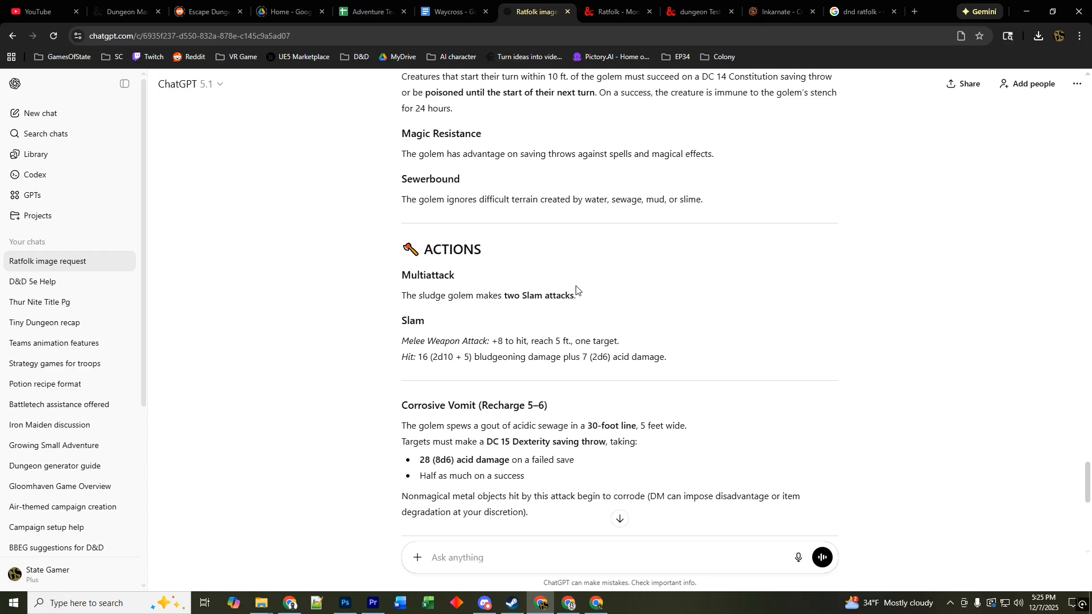
scroll(571, 290, up, 10)
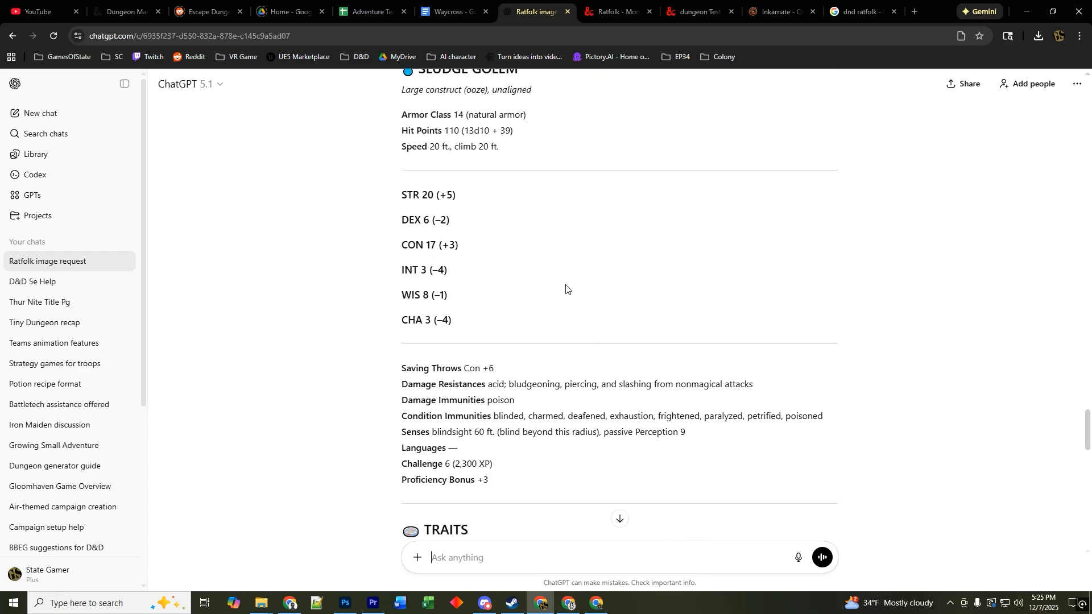
scroll(563, 290, up, 2)
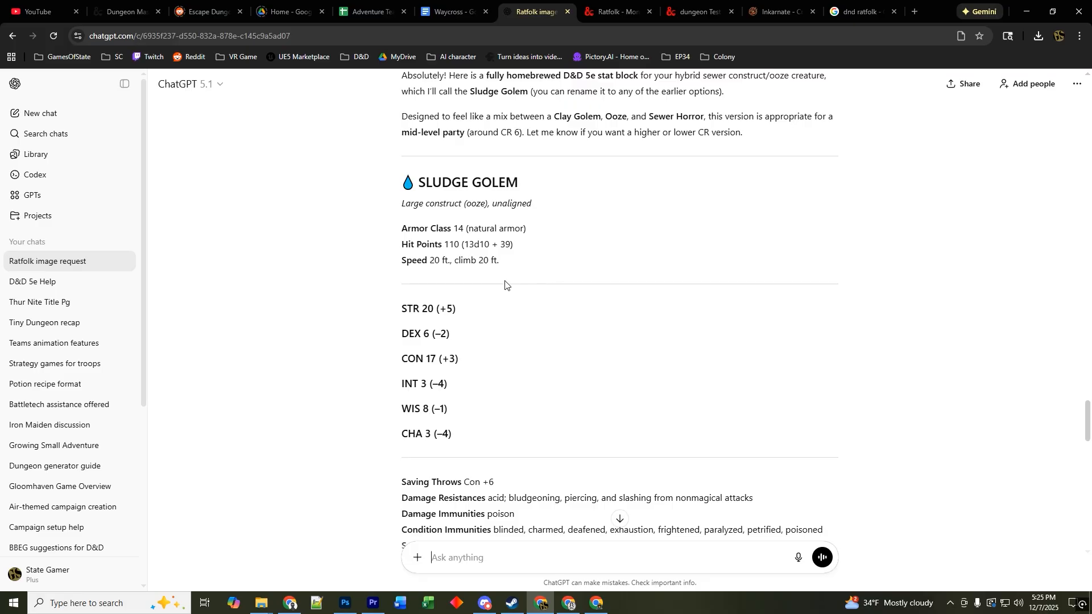
scroll(535, 286, down, 4)
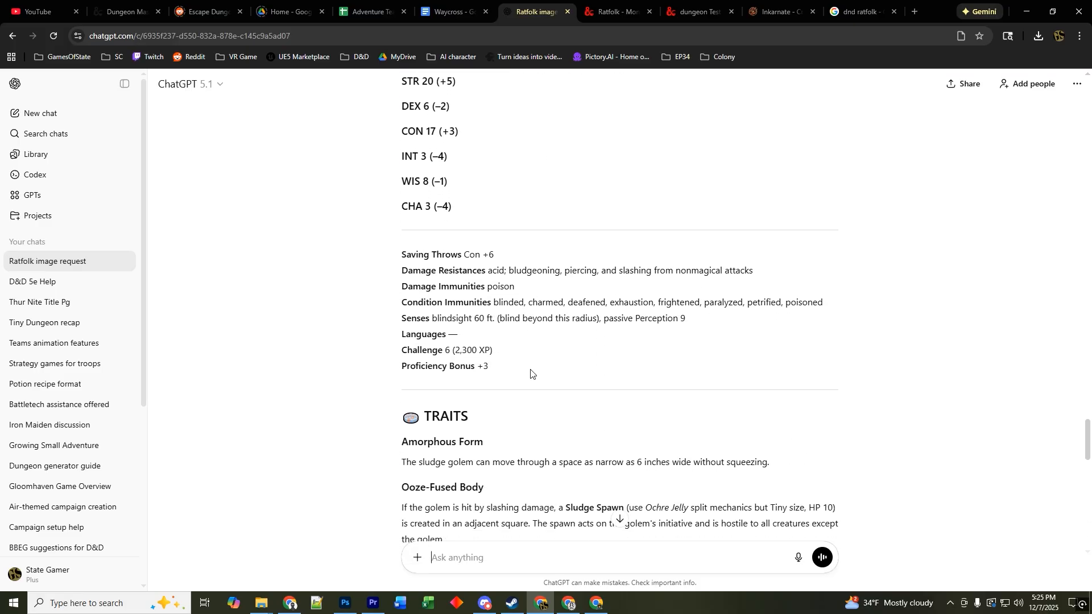
double_click(447, 349)
scroll(575, 344, up, 5)
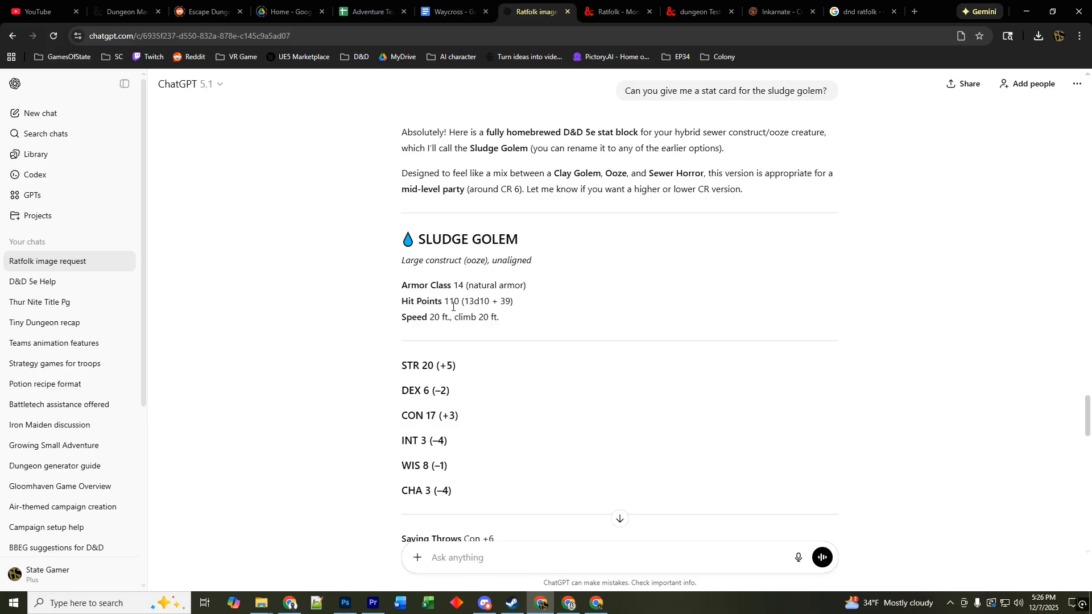
scroll(622, 336, down, 1)
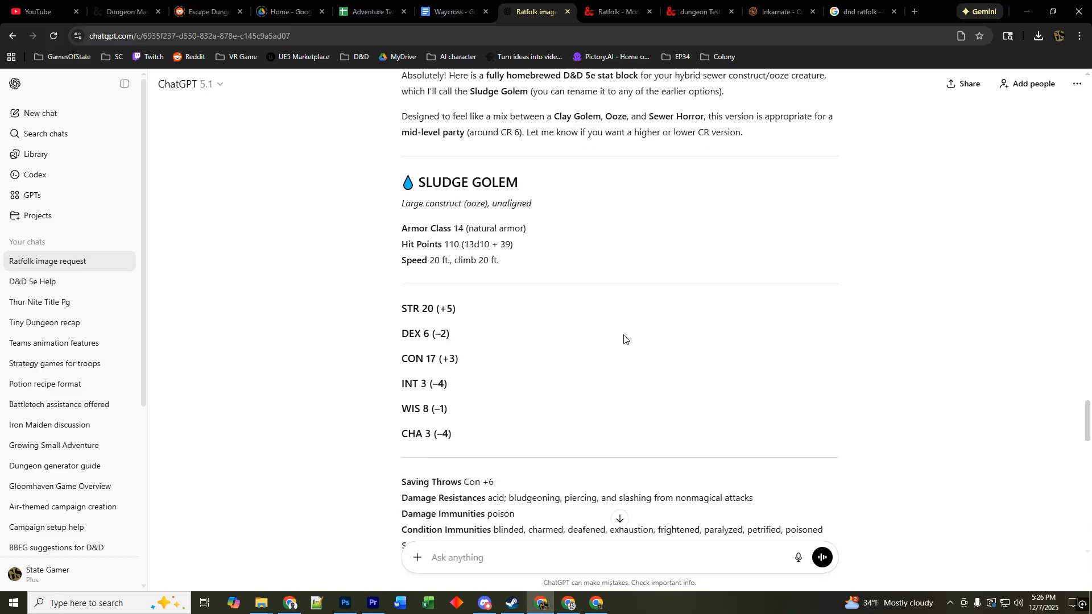
scroll(624, 338, down, 3)
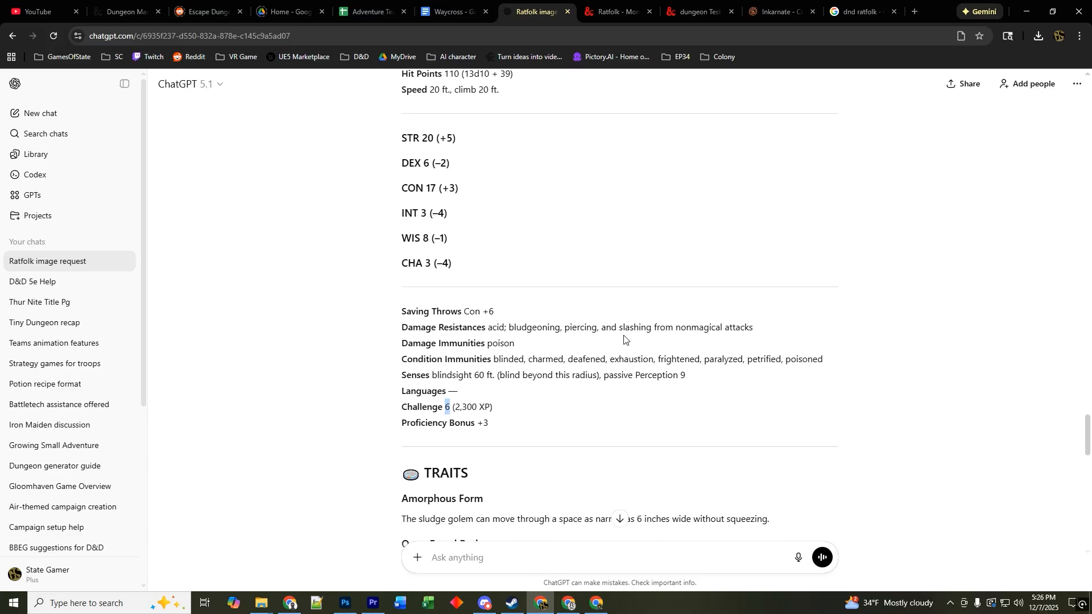
scroll(624, 339, up, 3)
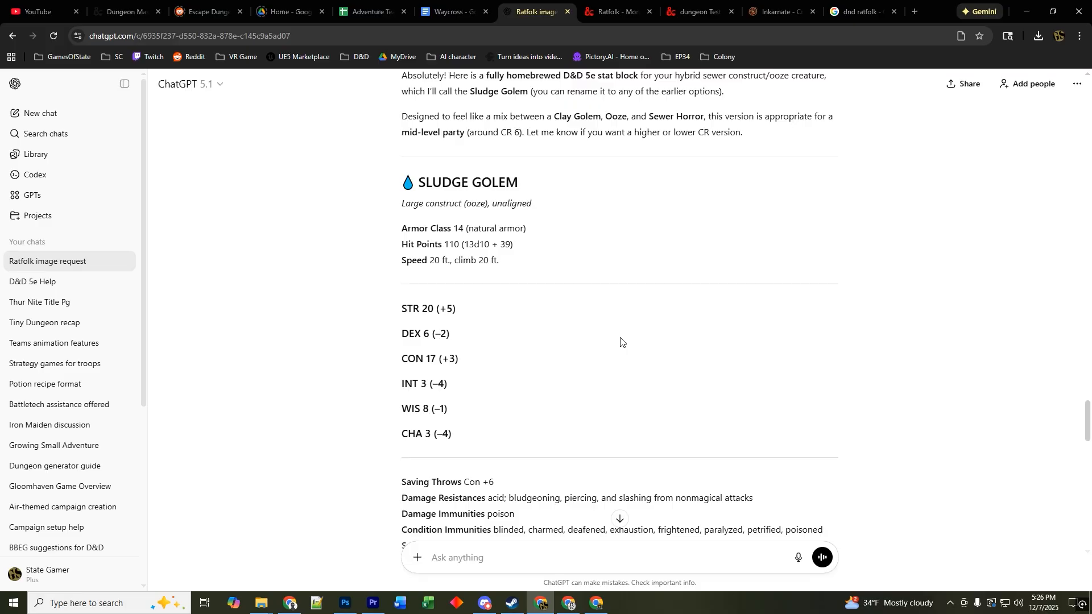
- Send the prompt "can you give me an image of the Sludge Golem for the stat card?"
scroll(624, 340, down, 15)
scroll(620, 334, down, 8)
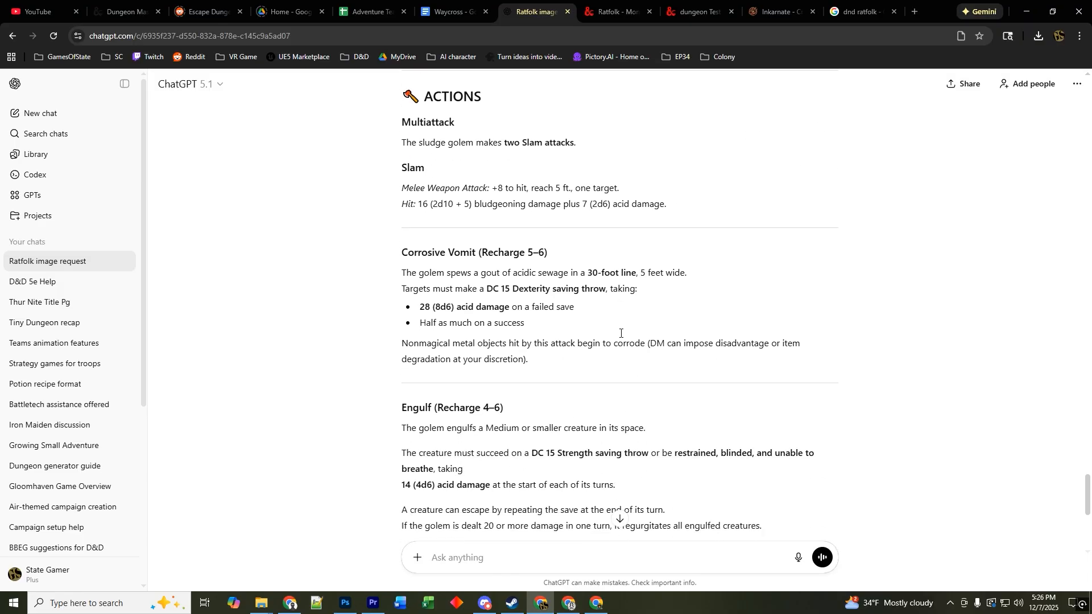
click(492, 563)
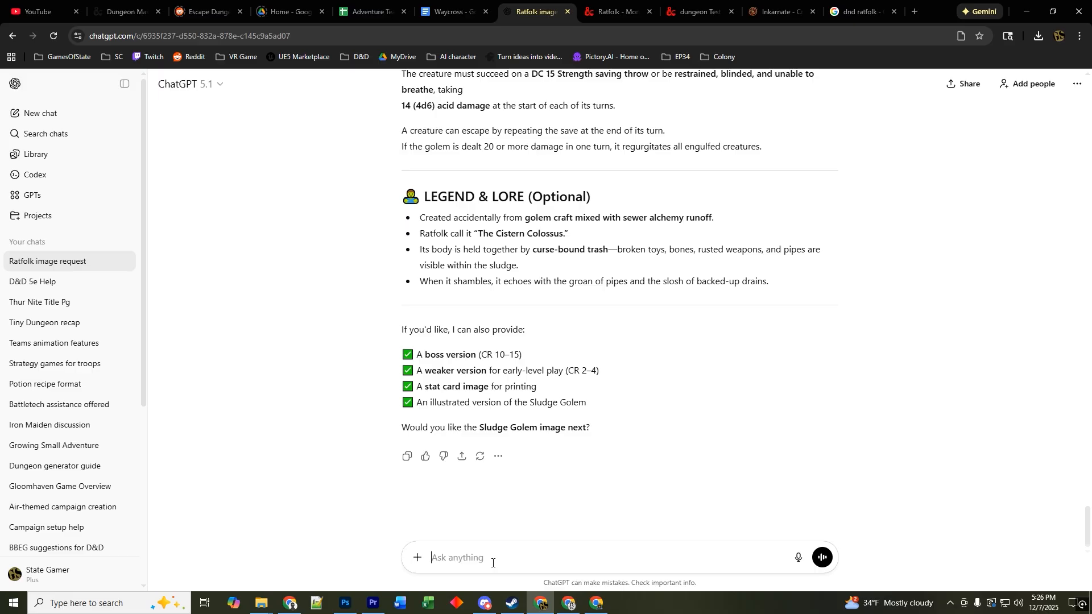
text(can you give me an iamge of the)
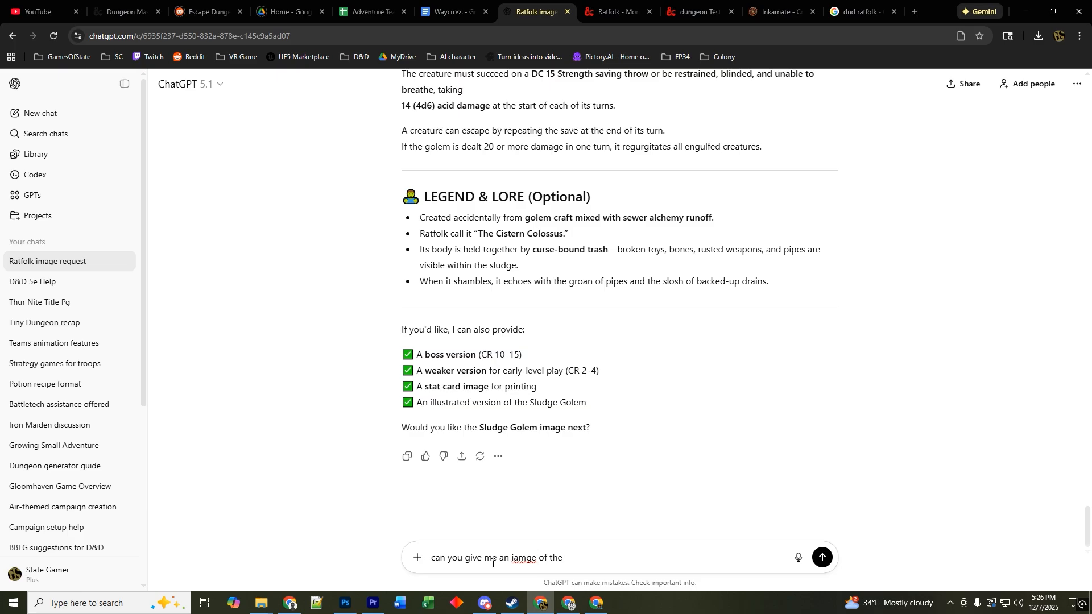
key(BackSpace)
key(BackSpace)
text(mage of the Sludge Golem for the stat card?)
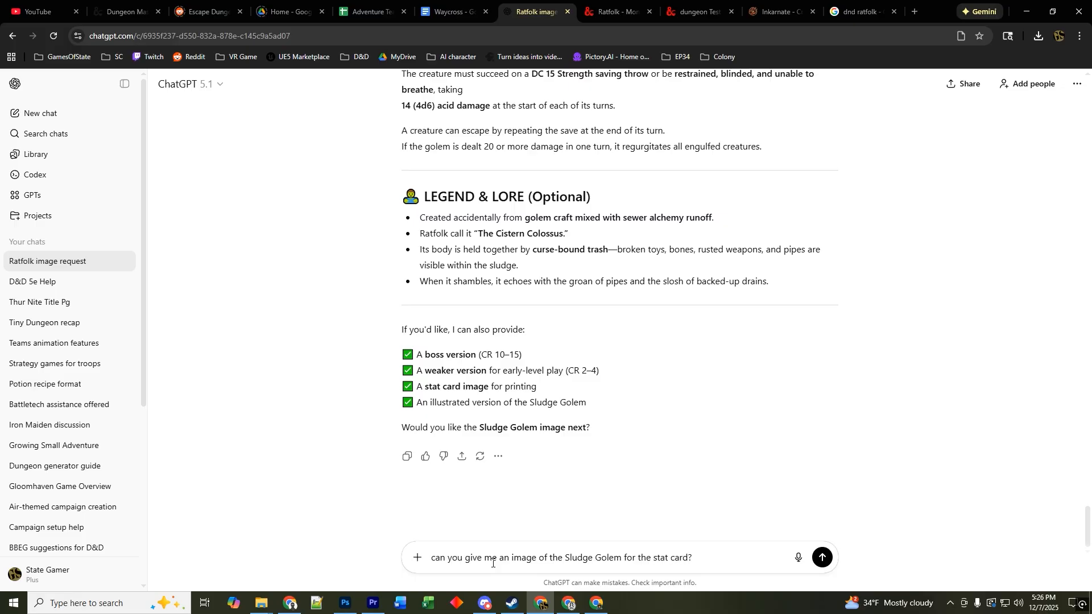
key(Return)
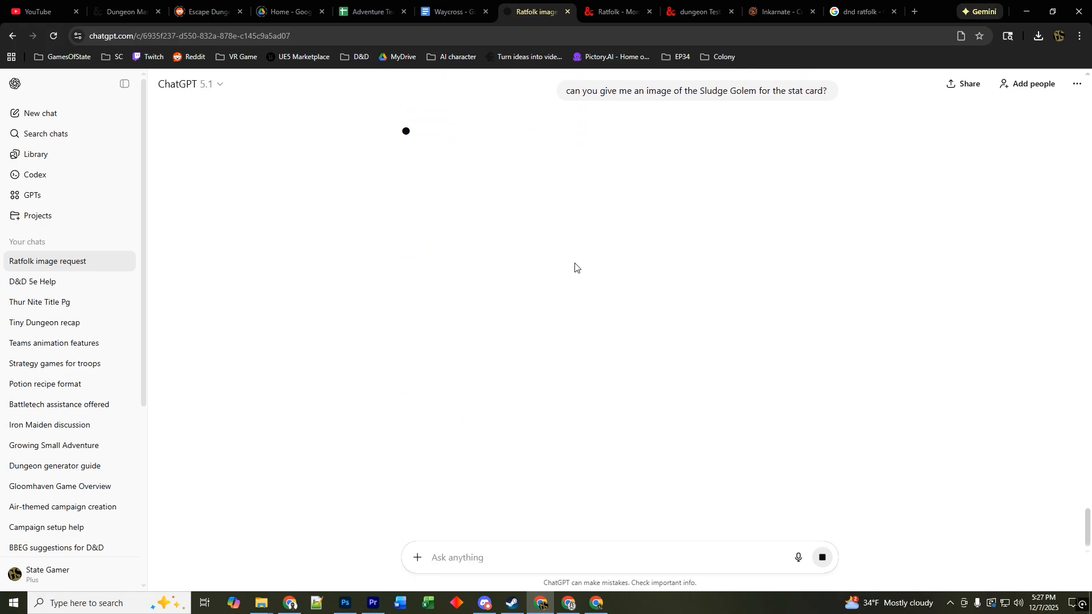
- Switch to D&D Beyond and create a homebrew monster using Gray Ooze (Legacy) as the template
click(621, 12)
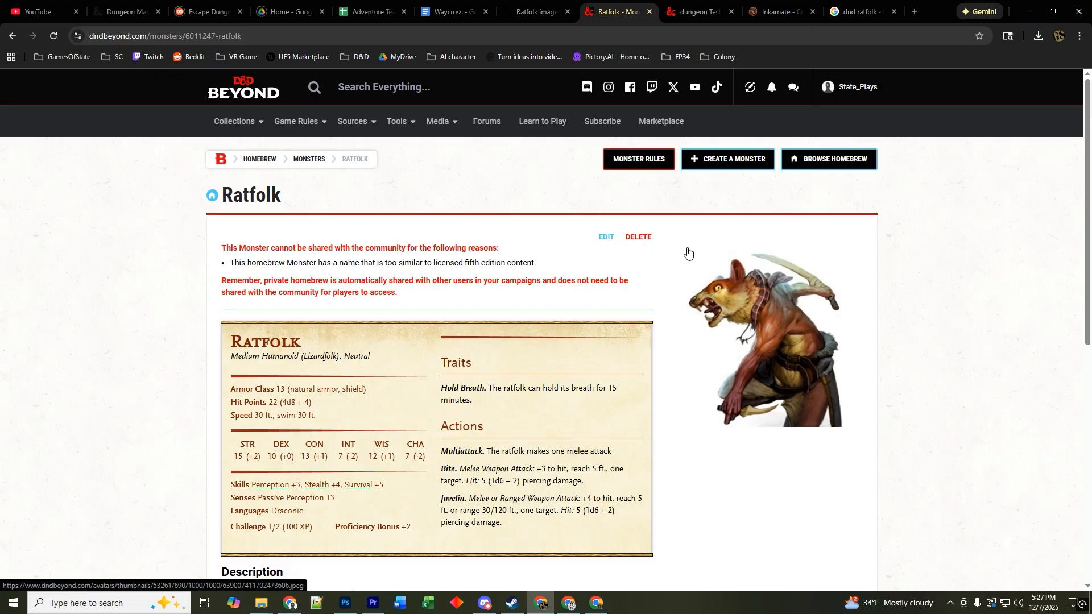
click(723, 162)
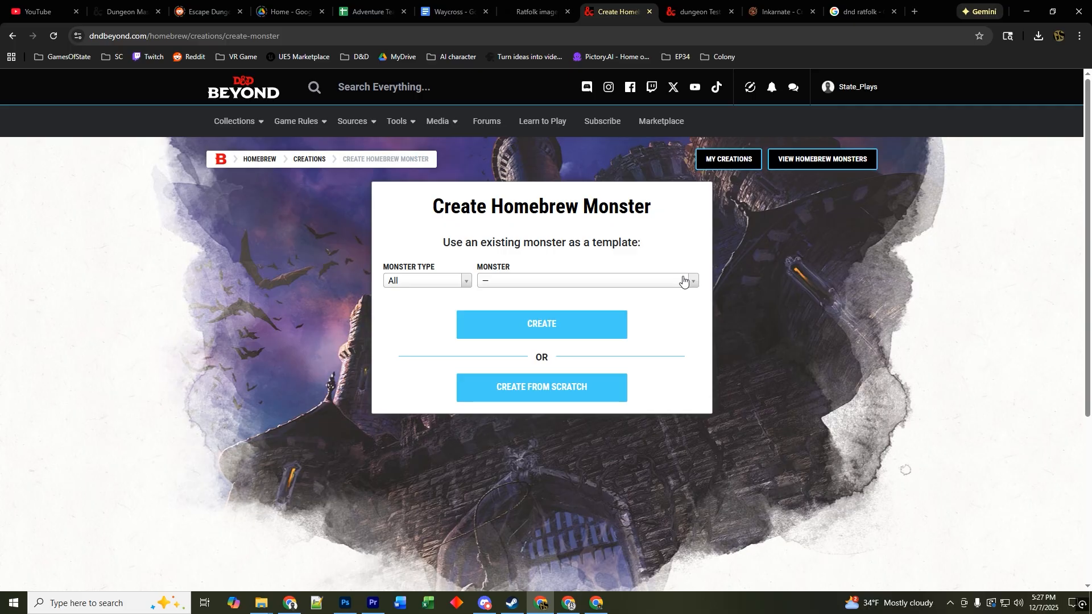
click(580, 285)
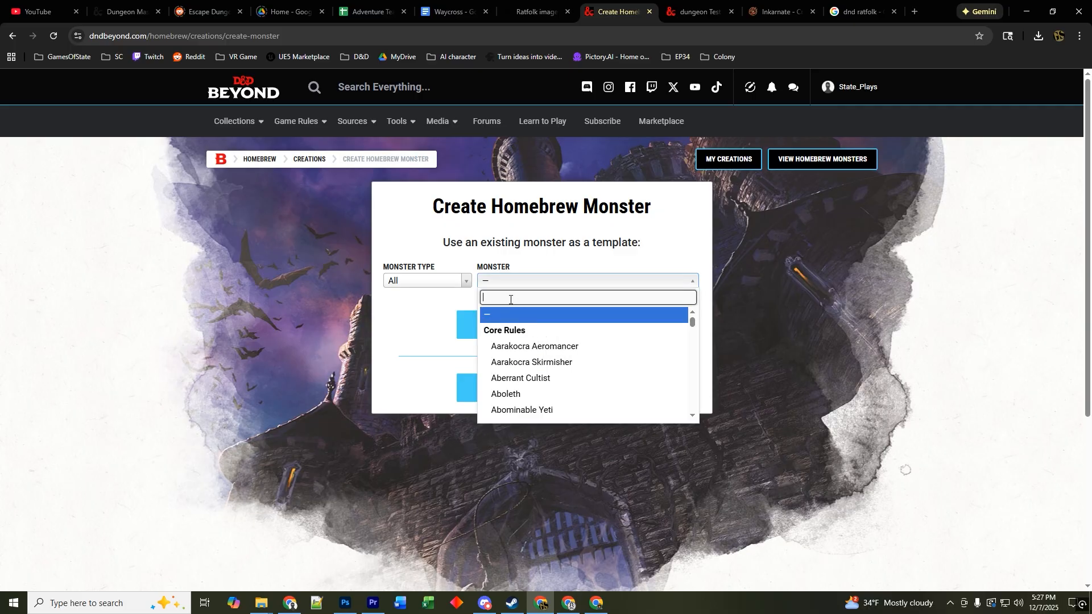
text(ooze)
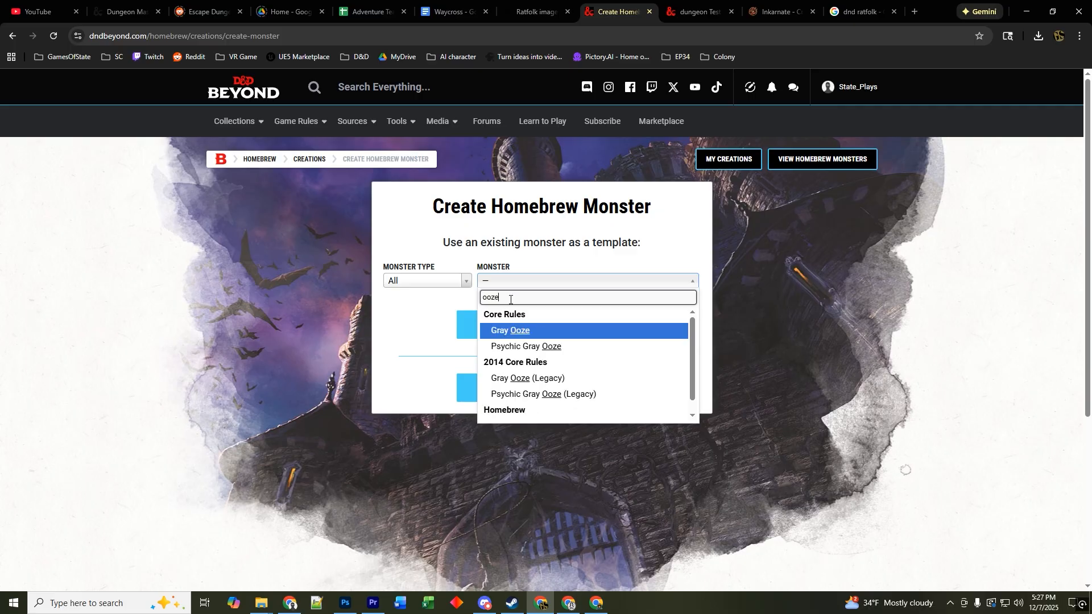
click(519, 380)
click(554, 330)
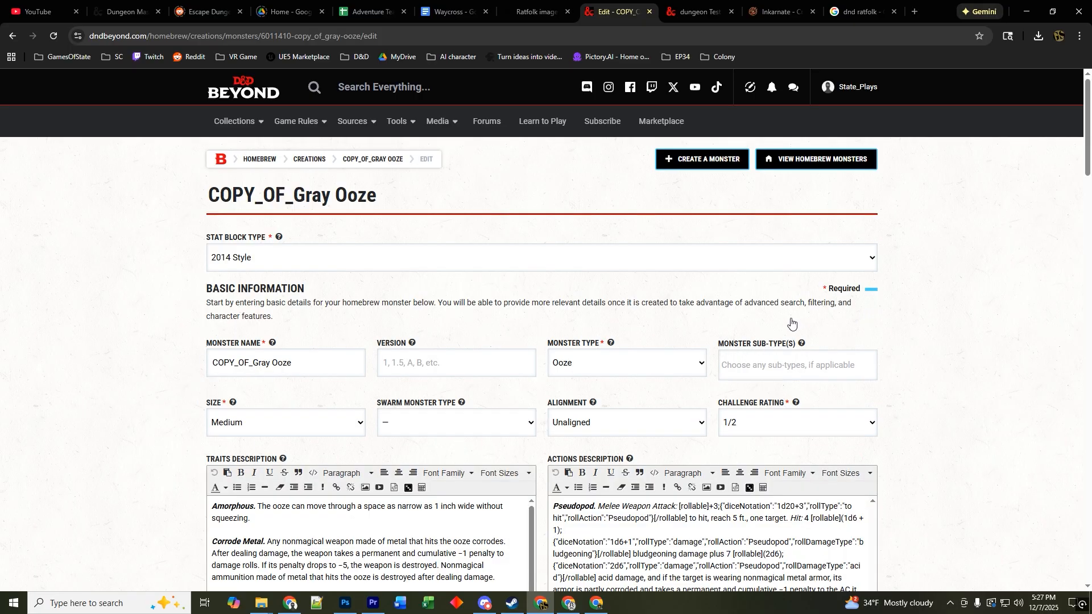
- Name the monster Sludge Golem and set its size to Large
drag(300, 364, 186, 365)
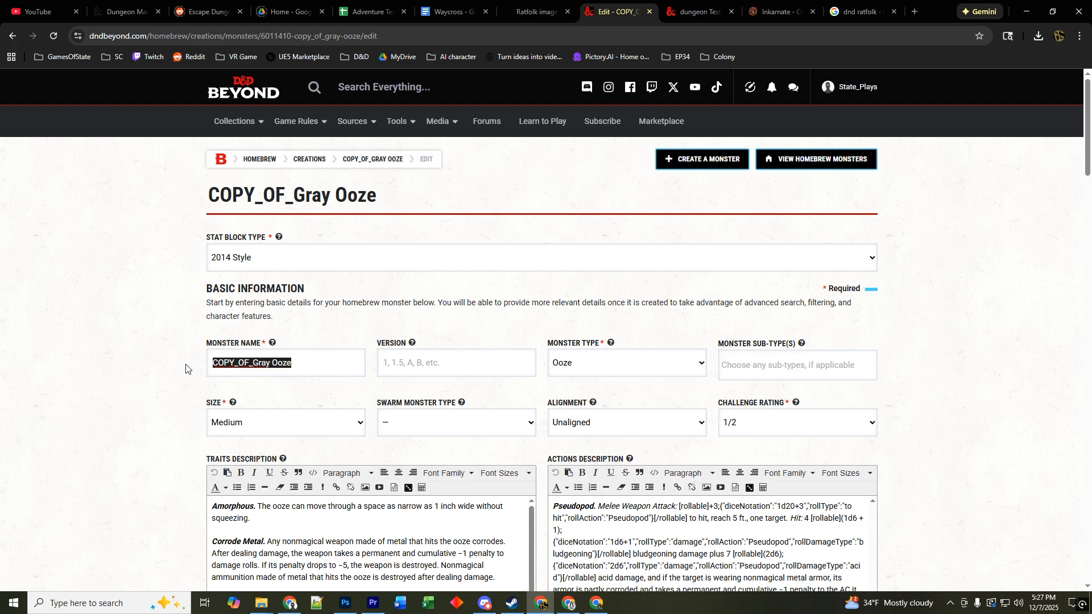
text(Sl)
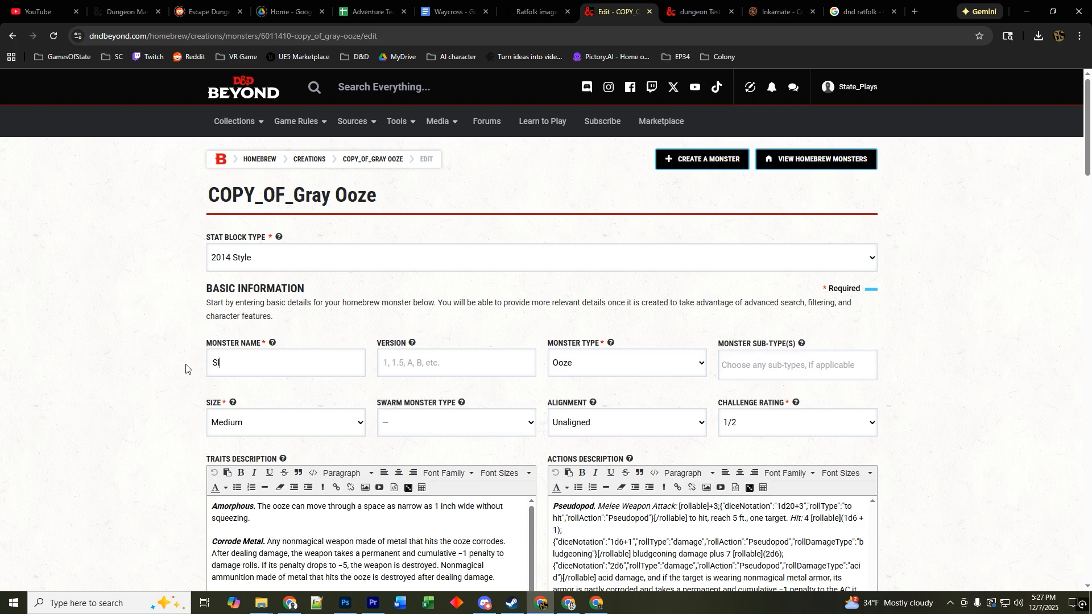
text(eudge Golem)
click(360, 425)
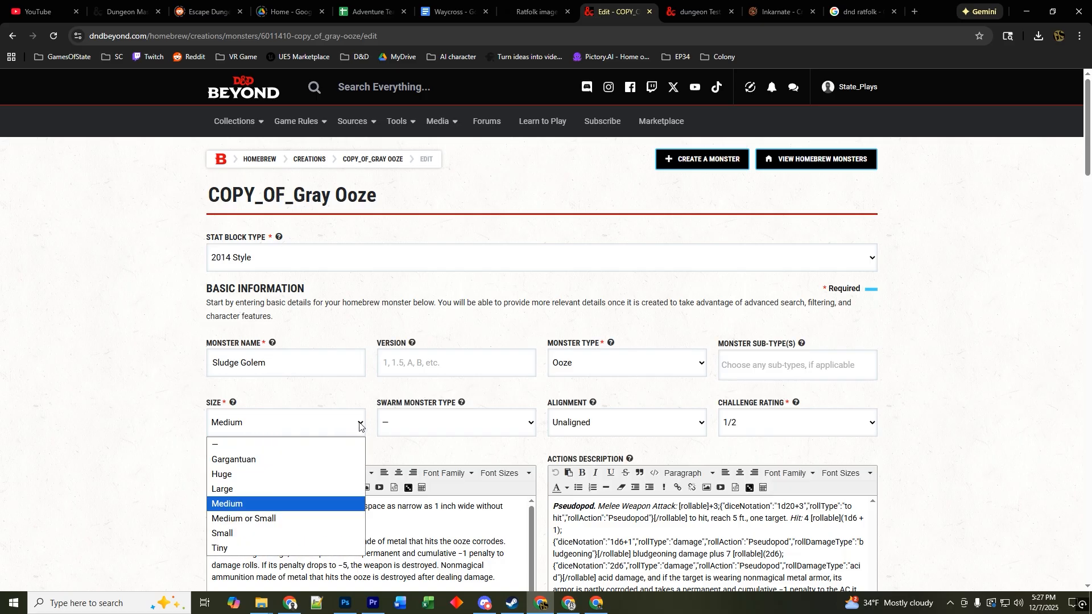
click(278, 490)
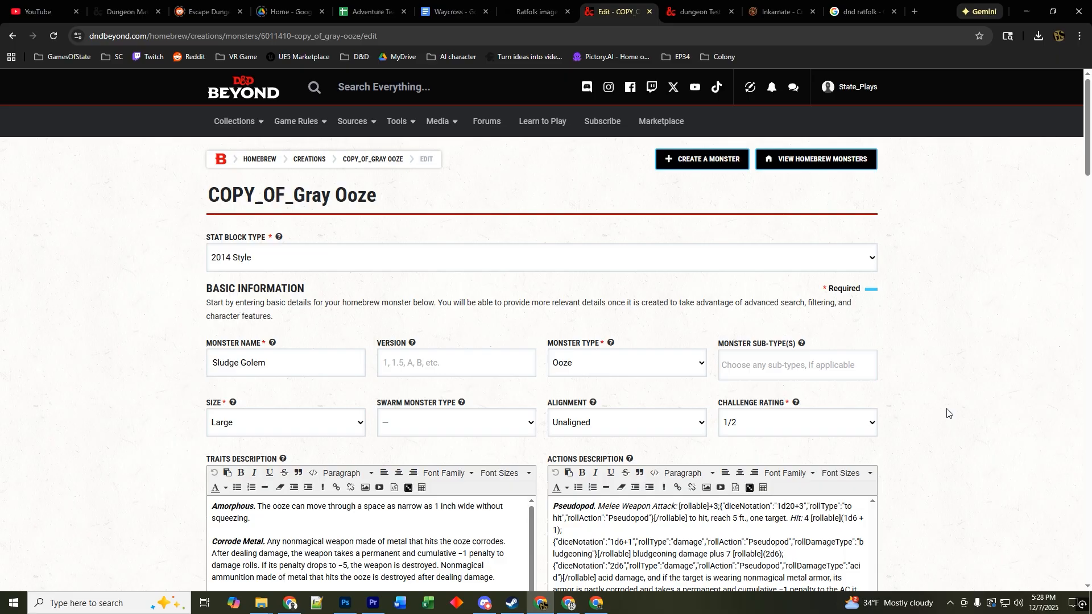
- Switch to ChatGPT and copy the Sludge Golem's traits from Amorphous Form through Sewerbound
scroll(948, 412, down, 4)
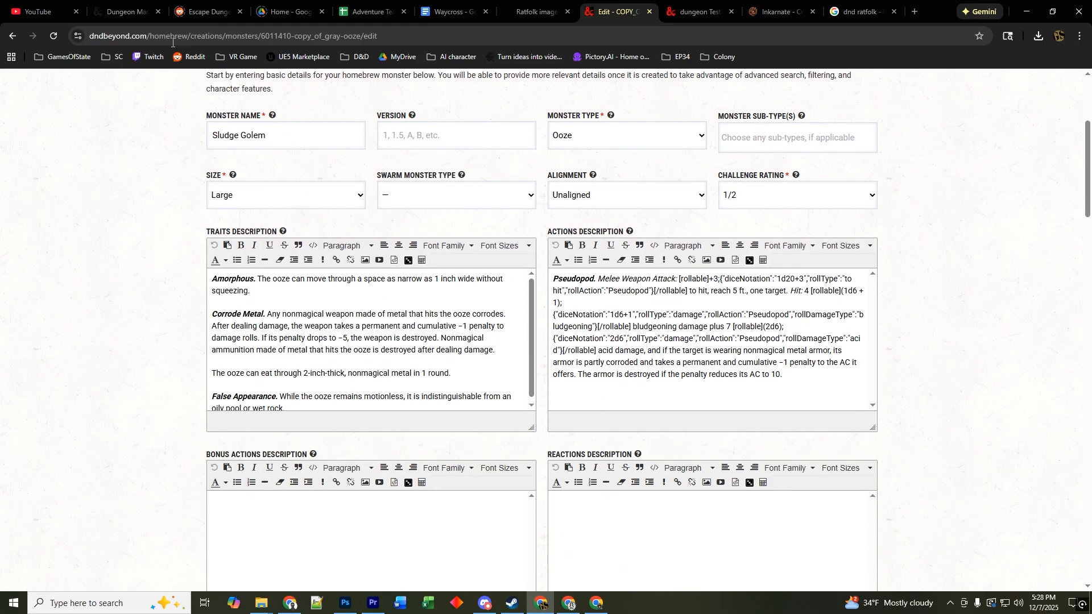
click(519, 9)
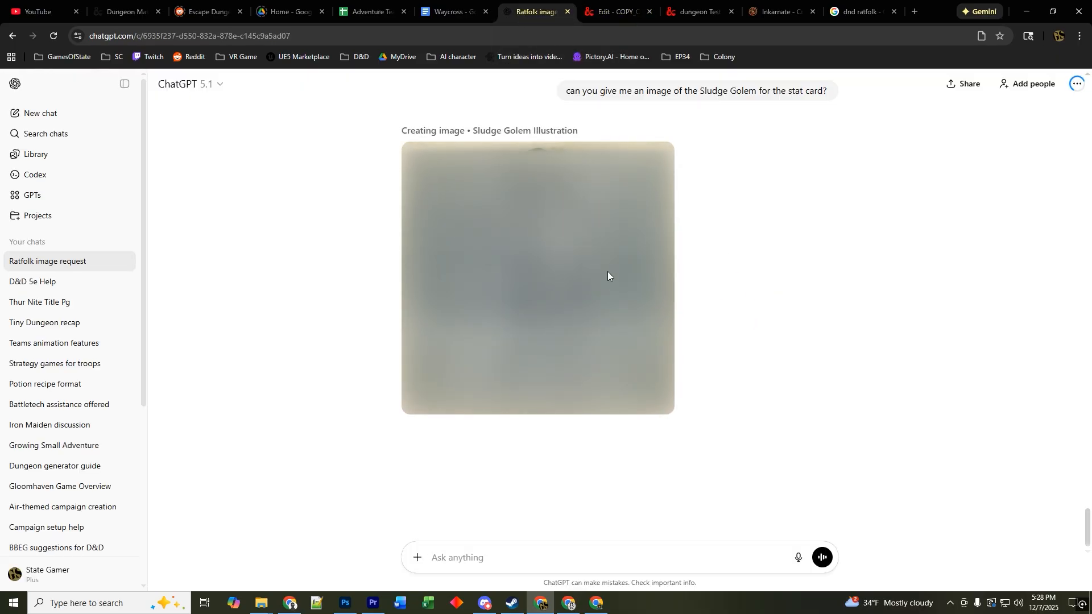
scroll(728, 355, up, 2)
scroll(757, 347, up, 12)
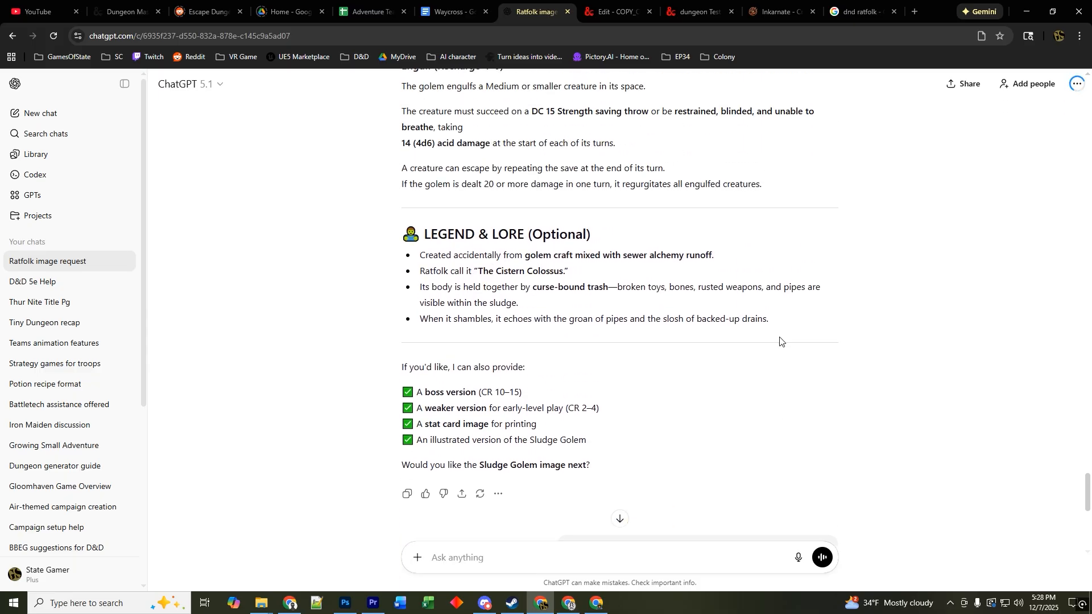
scroll(784, 340, up, 5)
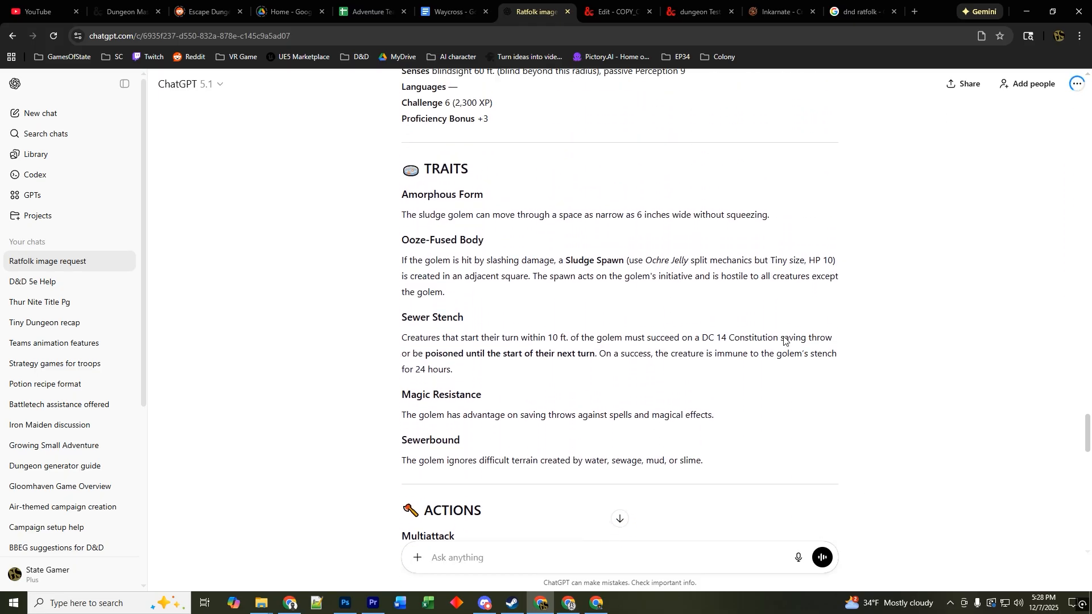
scroll(553, 241, down, 1)
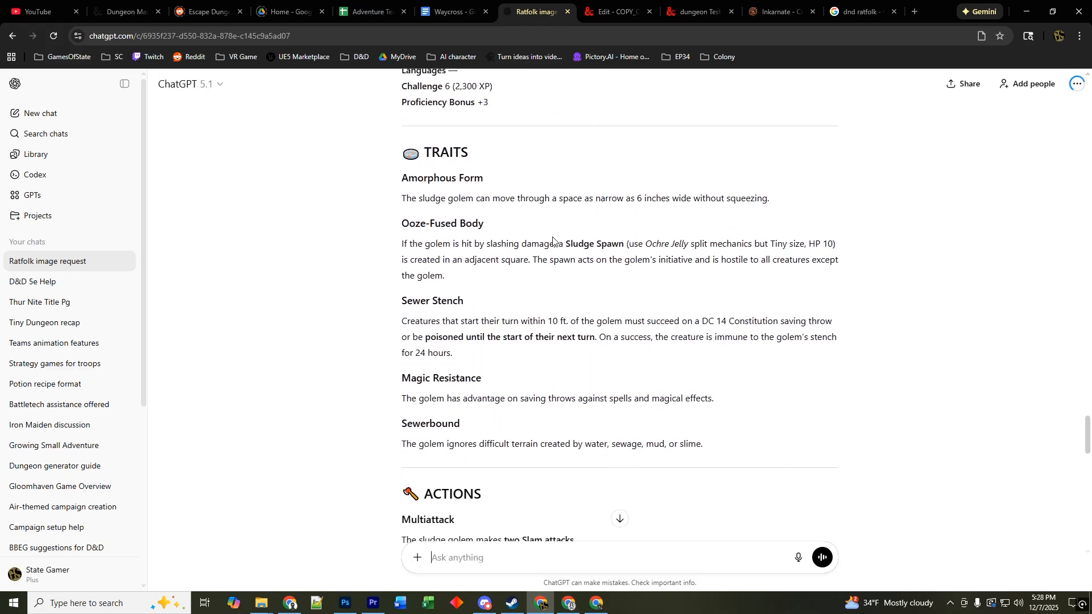
drag(708, 445, 404, 183)
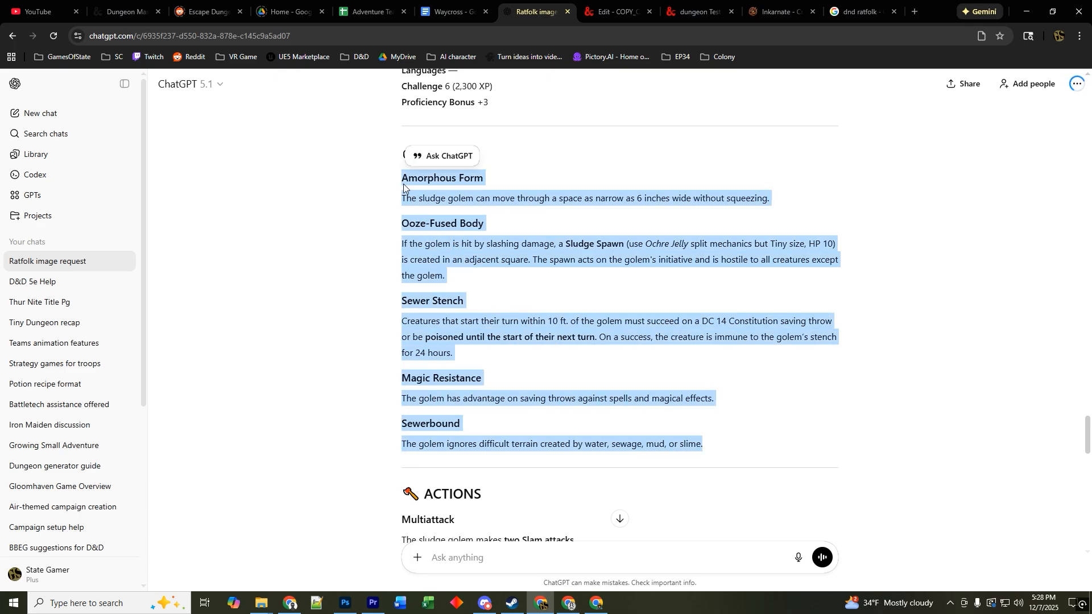
right_click(488, 208)
click(501, 215)
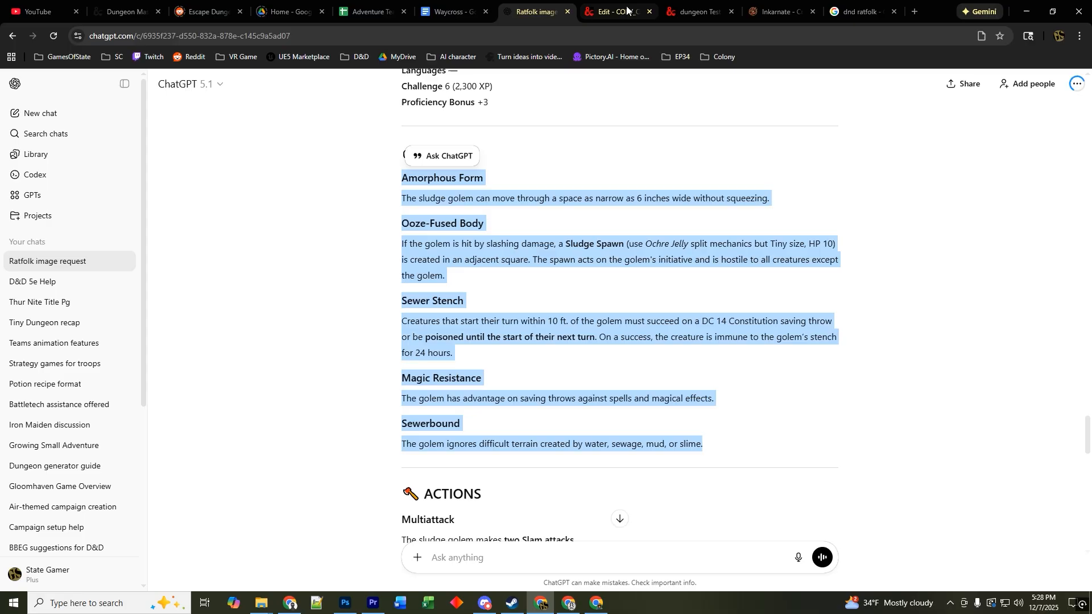
- Return to the D&D Beyond monster editor and replace the whole Traits Description with the copied Sludge Golem traits
click(629, 12)
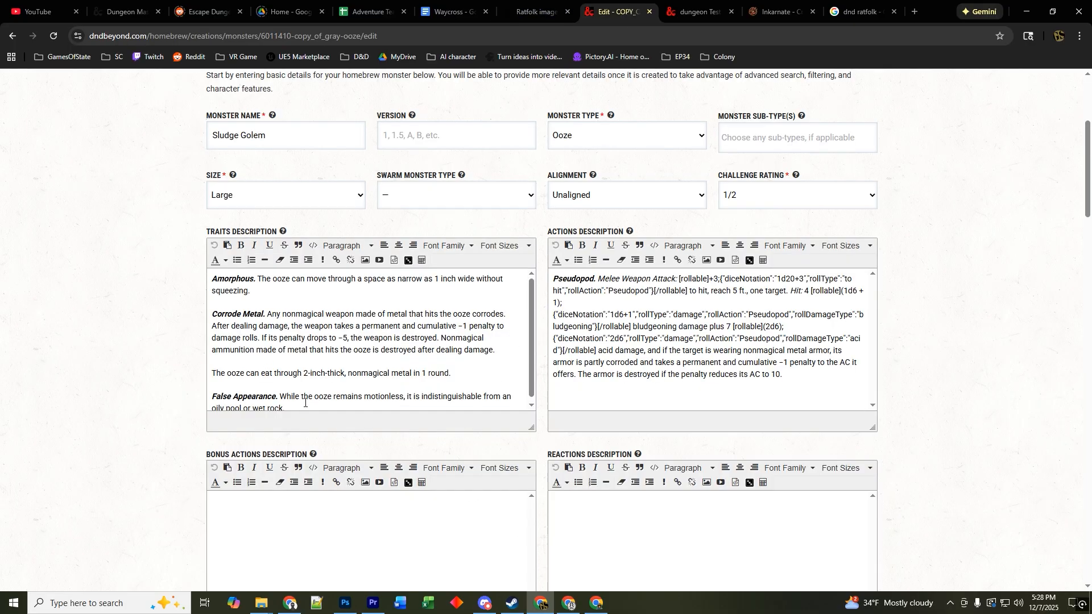
click(287, 371)
key(ctrl+a)
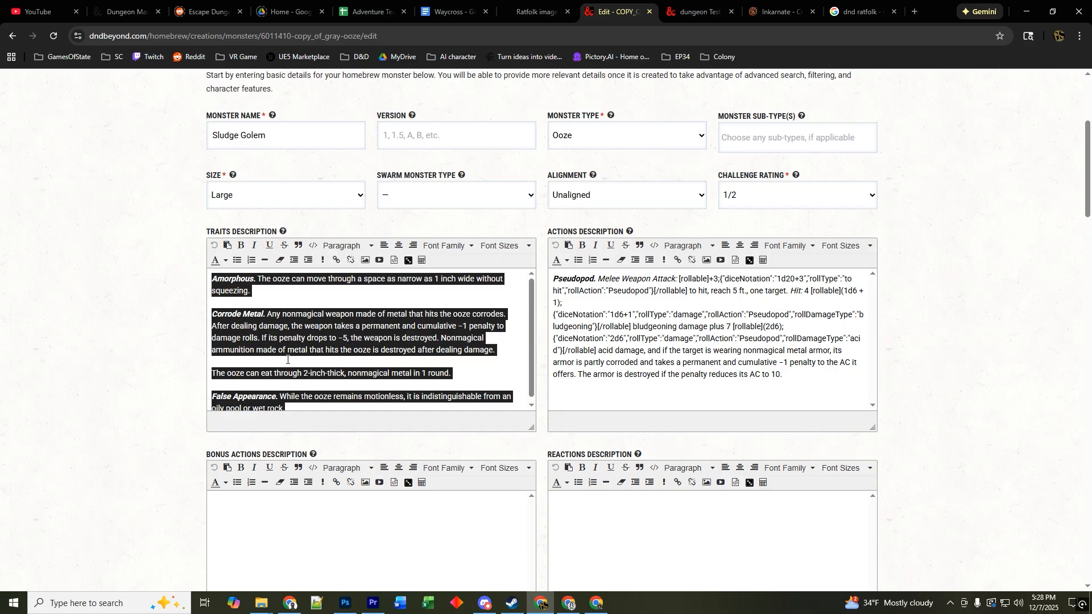
key(ctrl+v)
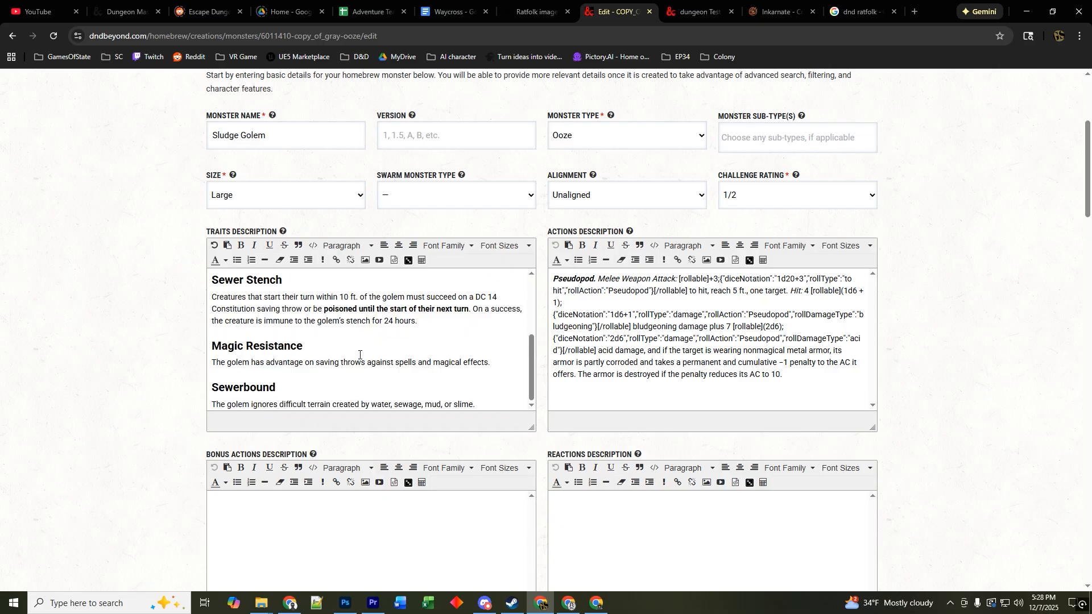
- Review the pasted traits from Amorphous Form to Sewerbound and the rollable code in the Pseudopod action
scroll(360, 354, up, 3)
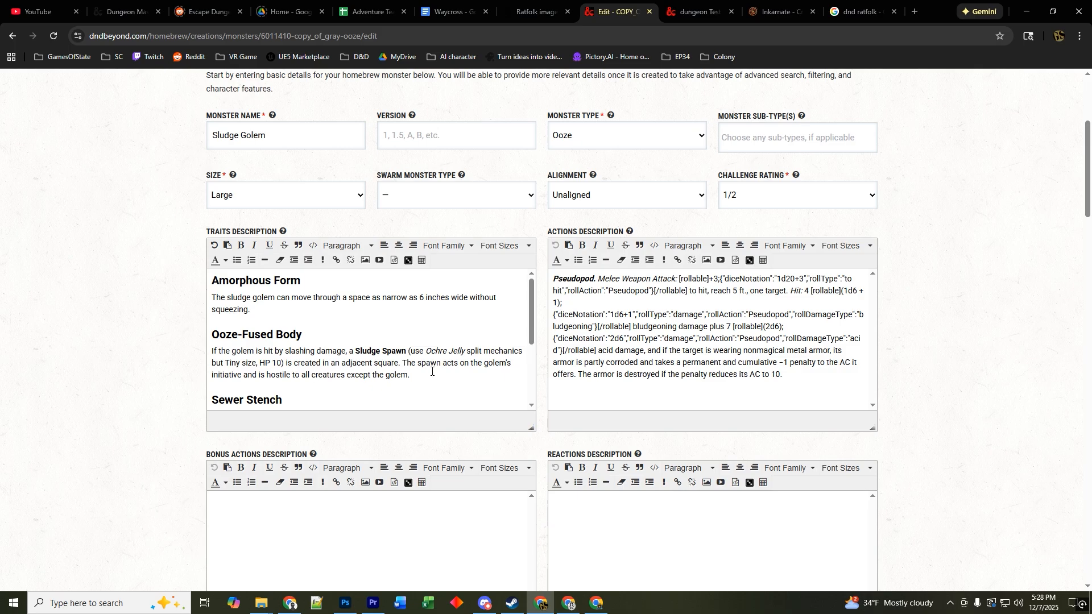
scroll(420, 364, down, 2)
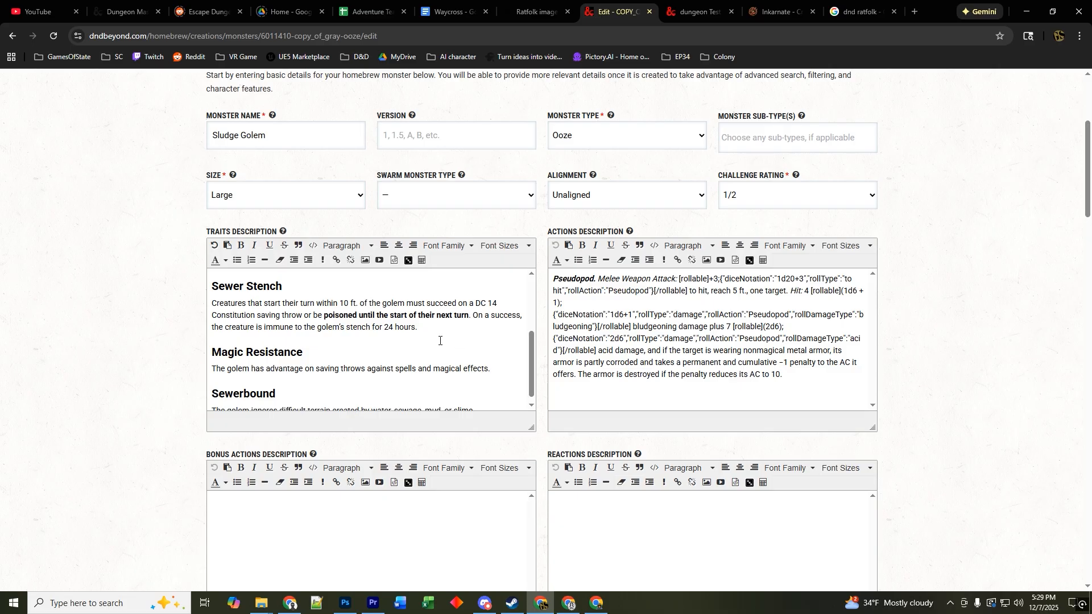
scroll(443, 336, down, 1)
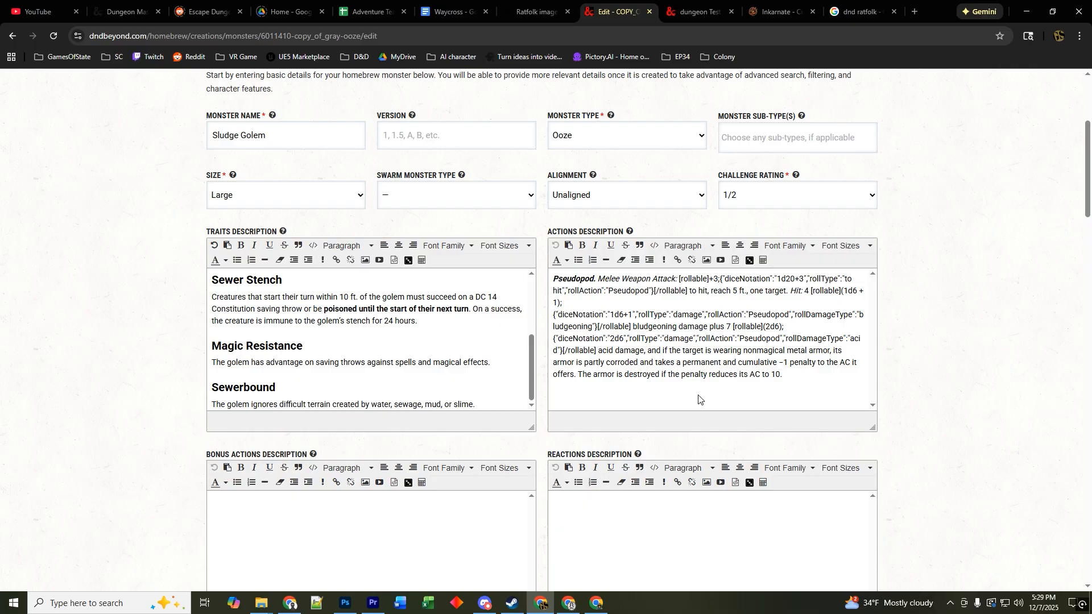
scroll(739, 390, up, 2)
scroll(1047, 394, down, 2)
drag(678, 279, 689, 279)
click(746, 283)
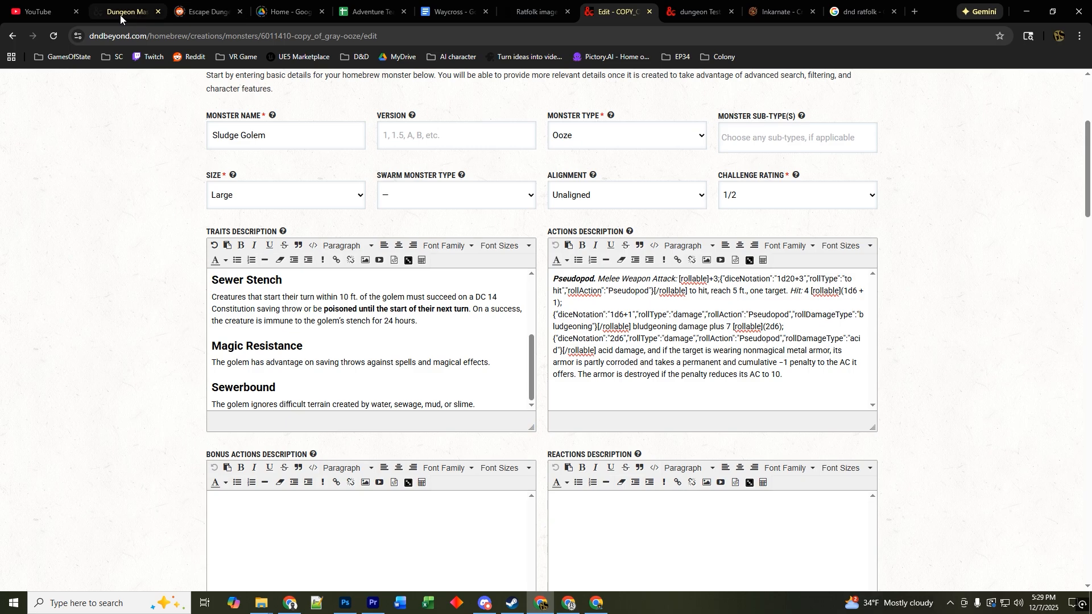
- Switch to ChatGPT, read through the Sludge Golem's actions and copy them from Multiattack through Engulf
click(523, 12)
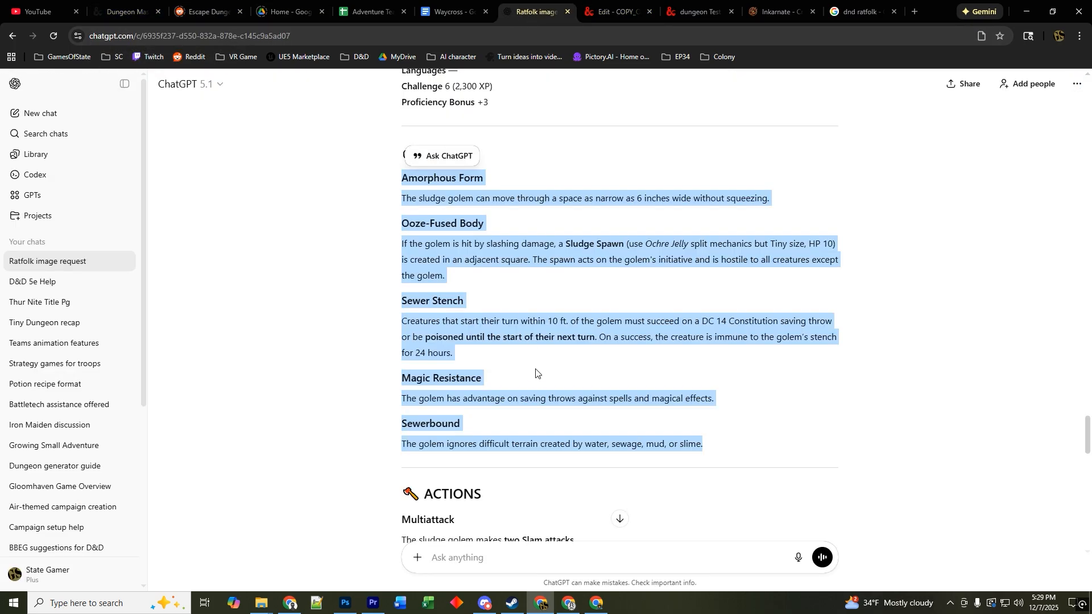
click(555, 354)
scroll(554, 354, down, 3)
scroll(555, 354, down, 2)
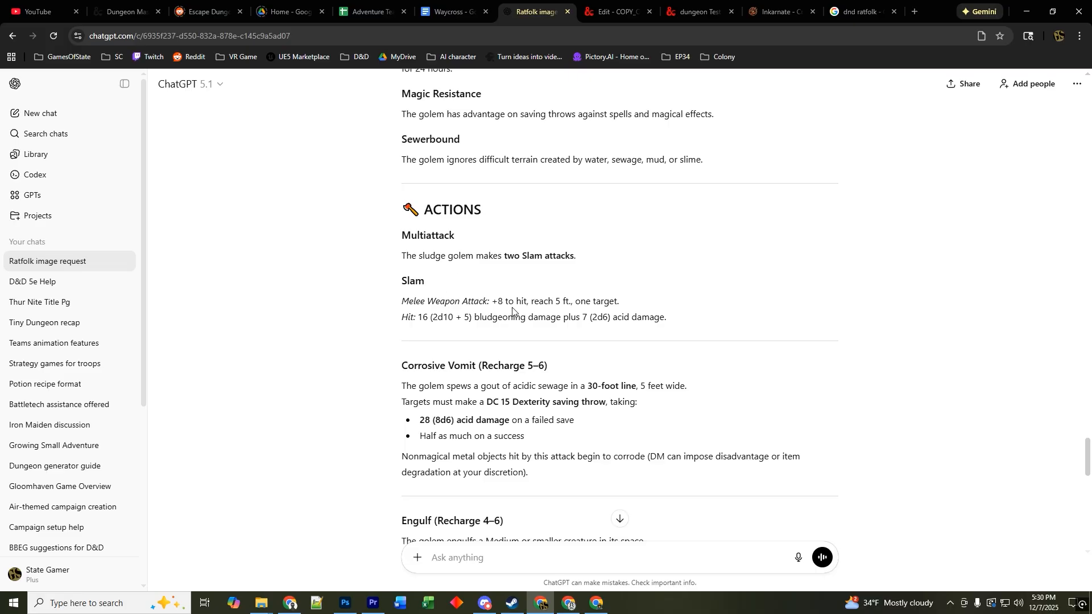
scroll(512, 312, down, 1)
scroll(512, 312, down, 1)
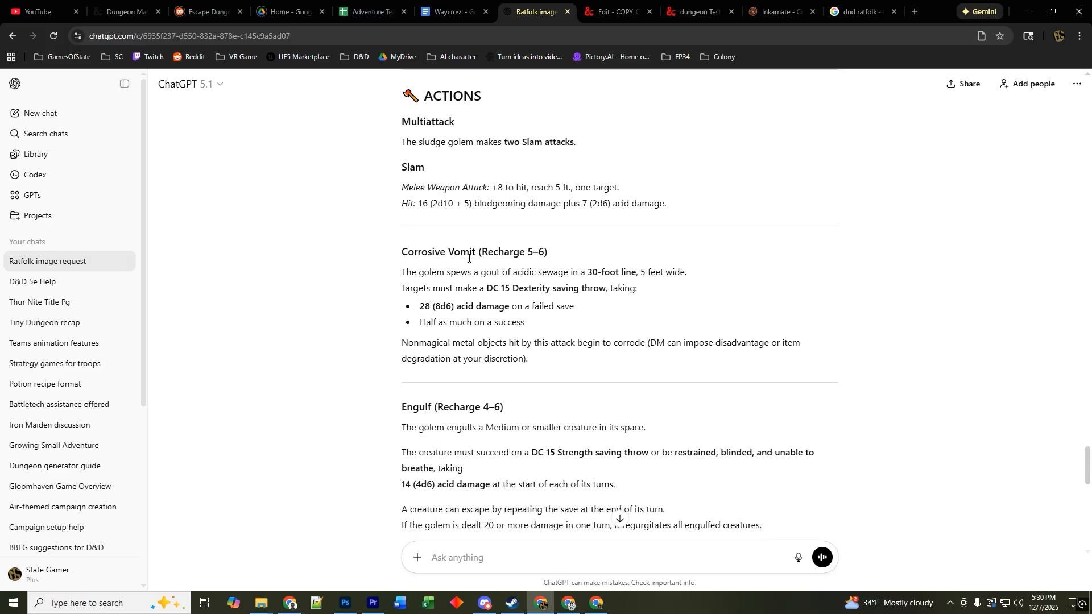
scroll(539, 286, down, 2)
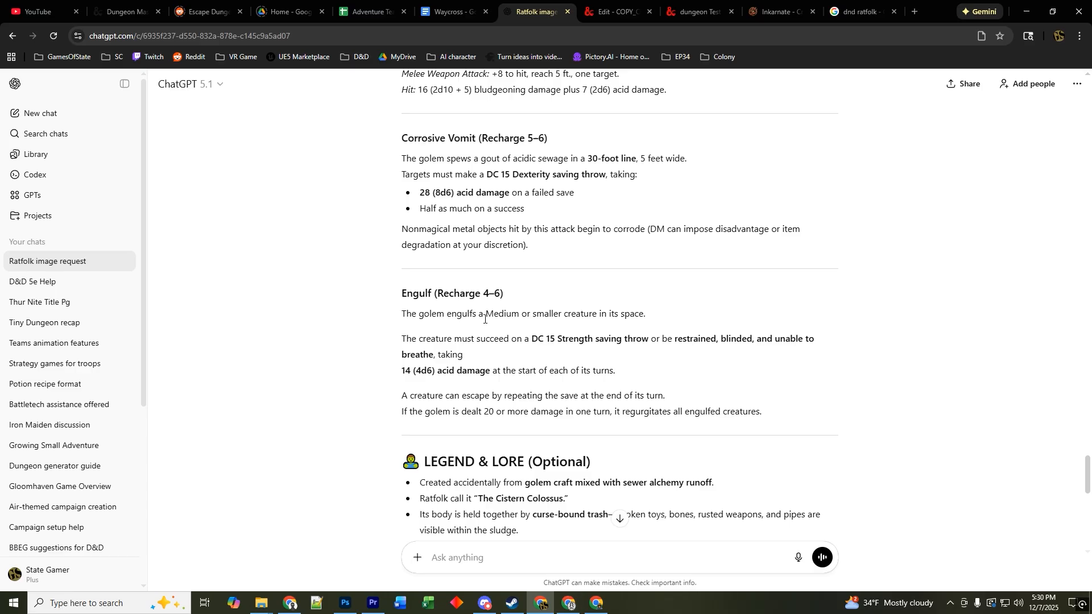
scroll(522, 330, down, 1)
scroll(522, 330, up, 3)
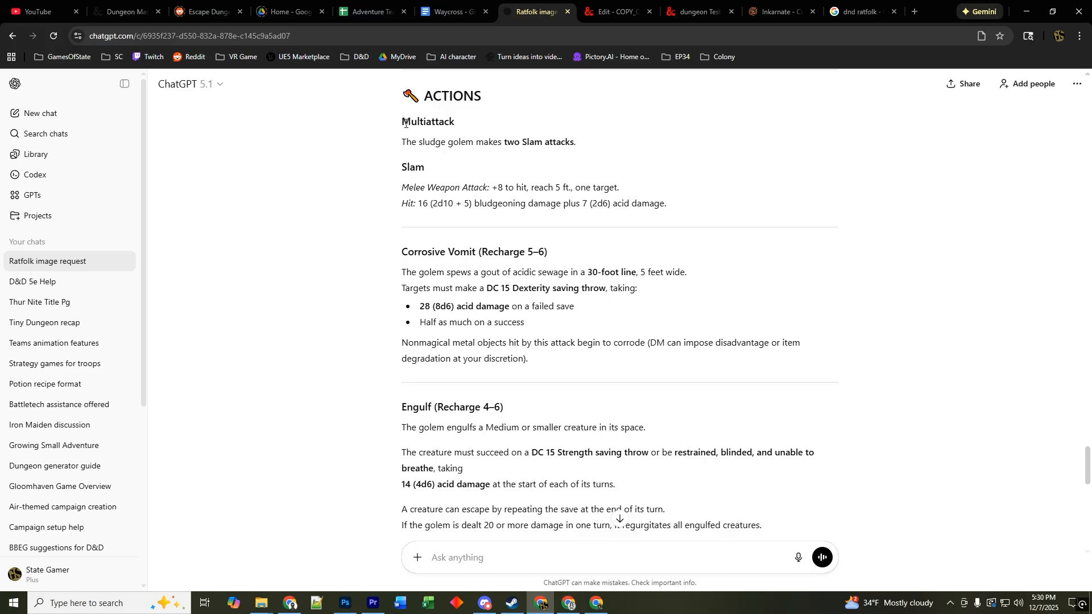
drag(402, 121, 784, 183)
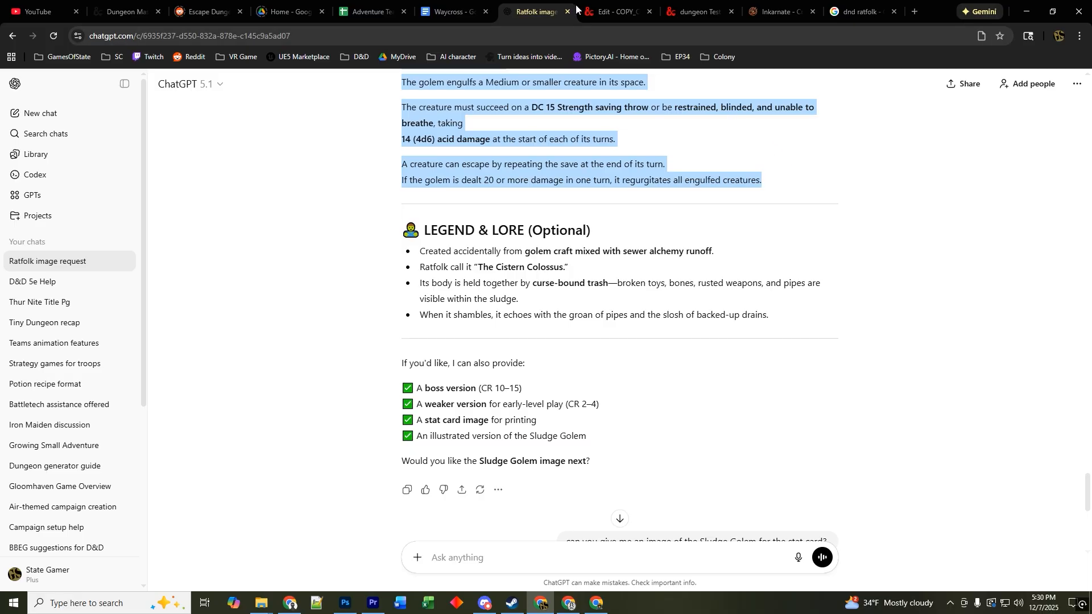
- Return to the D&D Beyond monster editor and paste the copied actions below the Pseudopod attack in the Actions Description
click(617, 11)
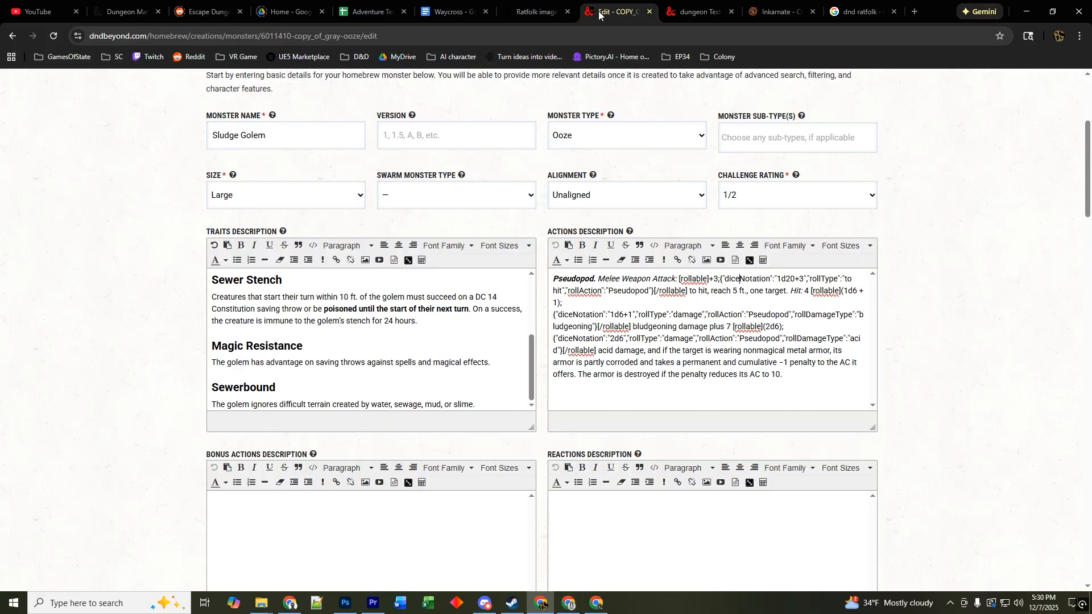
click(555, 280)
key(Return)
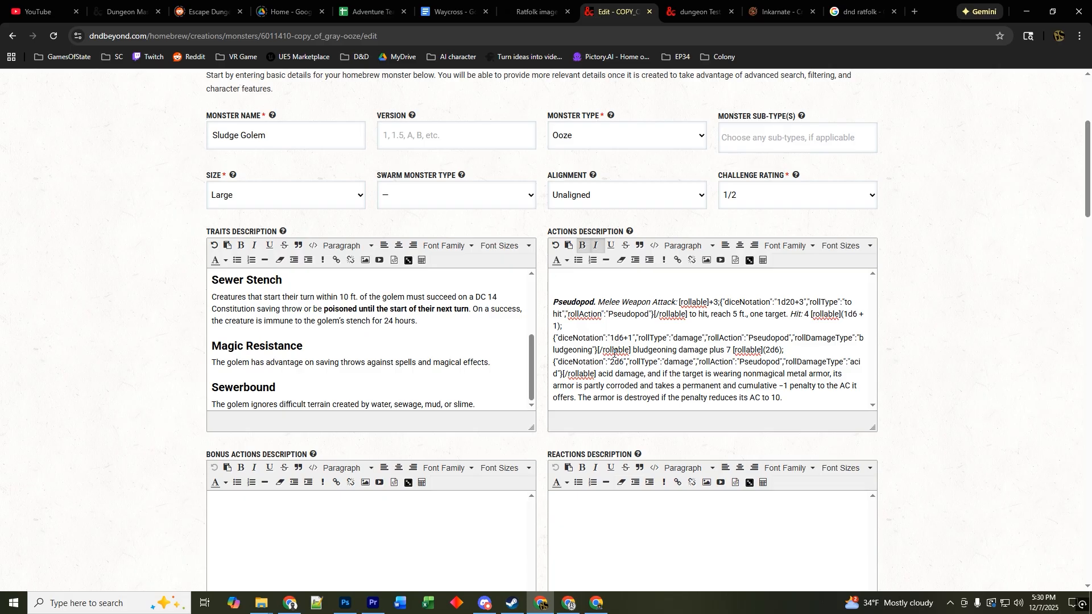
key(BackSpace)
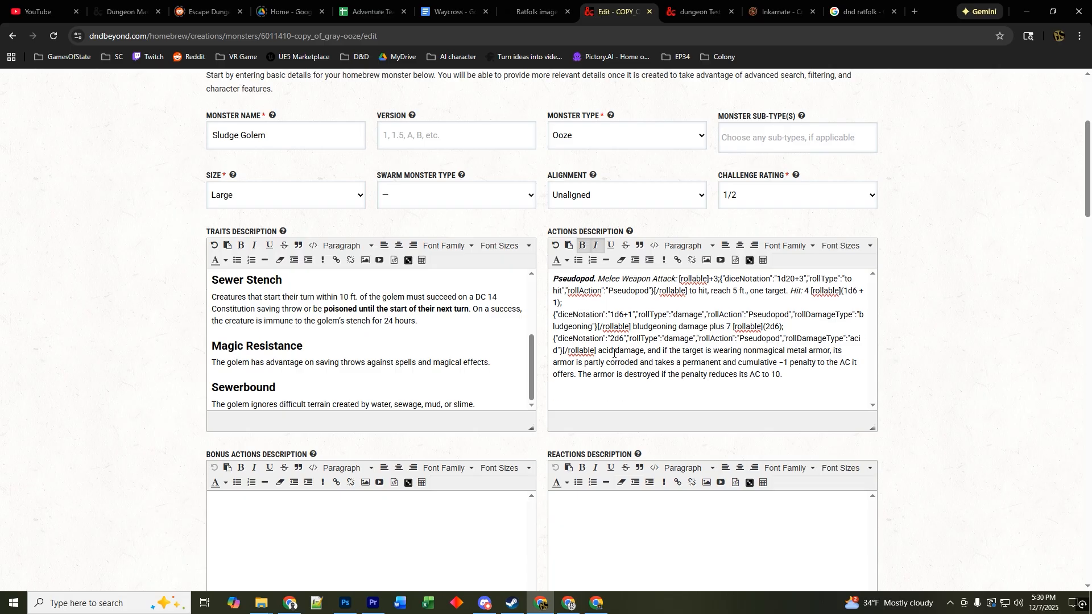
click(799, 372)
text(Engulf (Recharge 4–6) The golem engulfs a Medium or smaller creature in its space.  The creature must succeed on a DC 15 Strength saving throw or be restrained, blinded, and unable to breathe, taking 14 (4d6) acid damage at the start of each of its turns.  A creature can escape by repeating the save at the end of its turn. If the golem is dealt 20 or more damage in one turn, it regurgitates all engulfed creatures.)
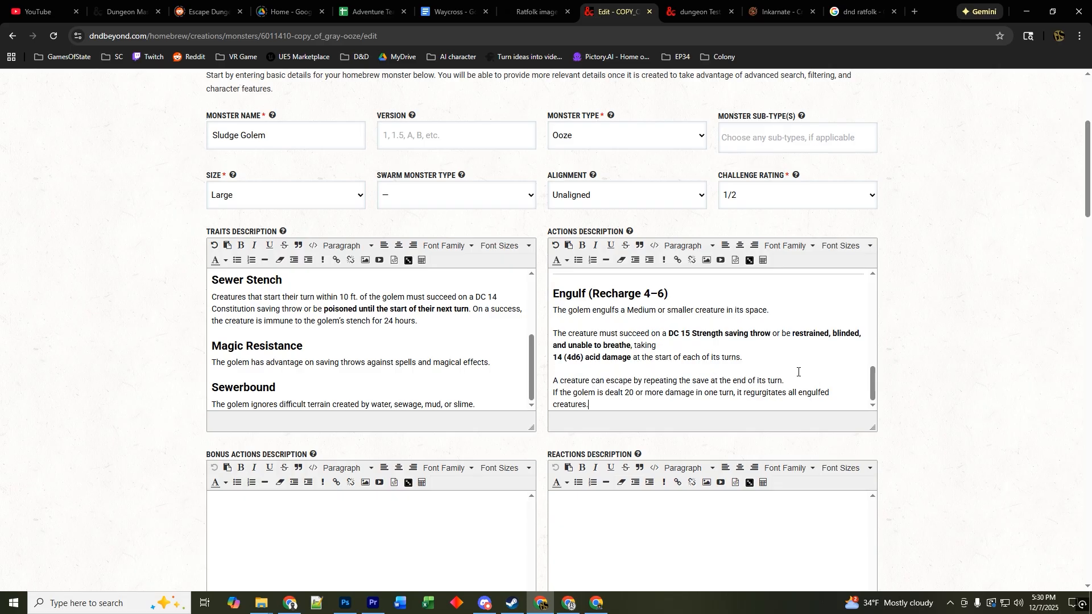
scroll(753, 359, up, 5)
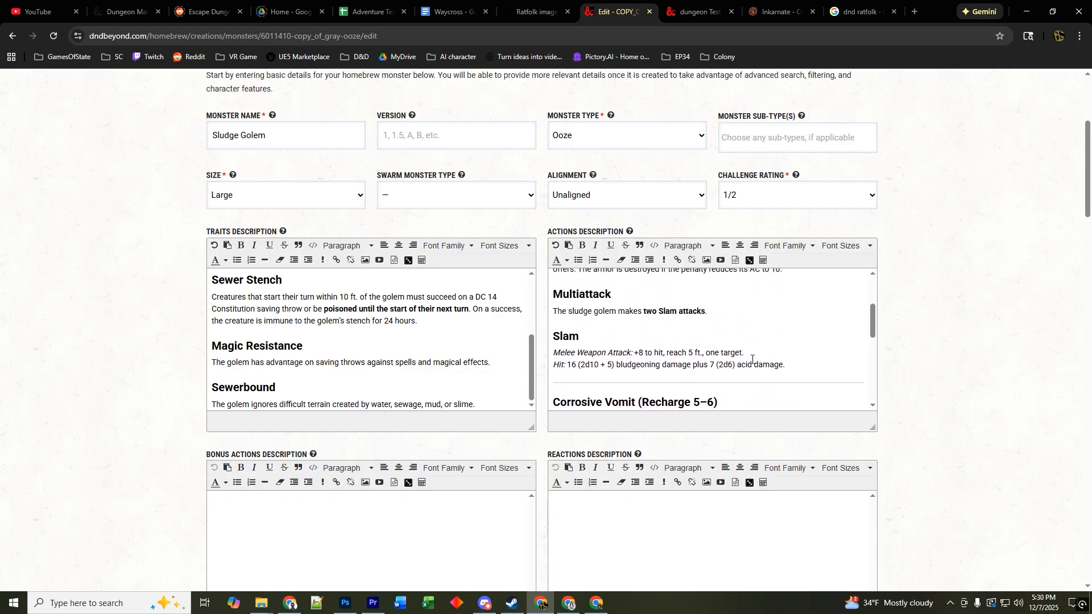
scroll(752, 359, up, 3)
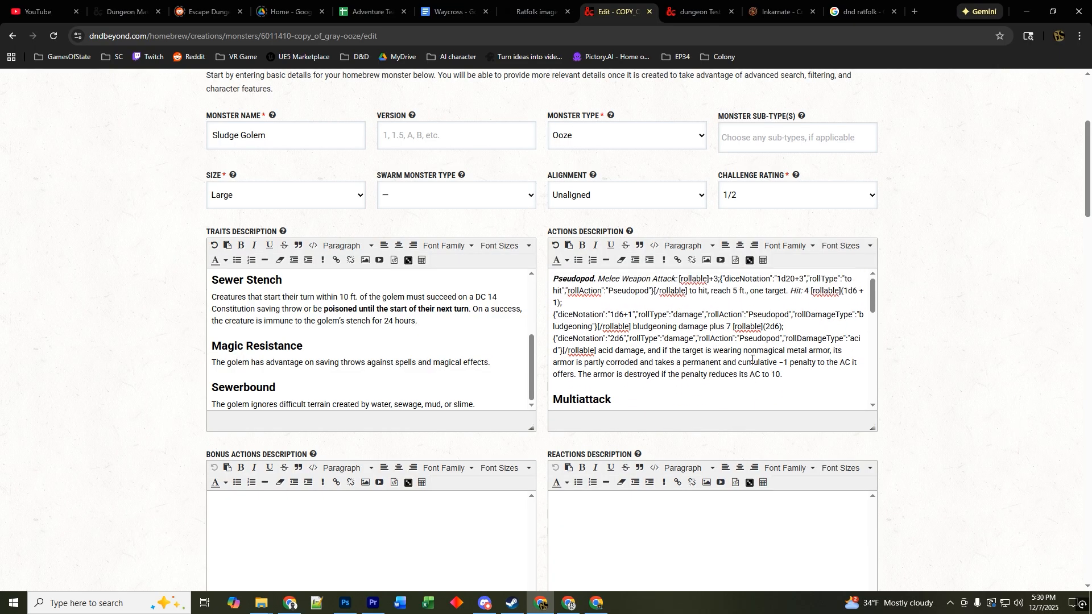
- Copy Pseudopod's rollable attack code from "Melee Weapon Attack" through the acid damage roll and paste it on a new line below Slam's description
scroll(679, 326, down, 3)
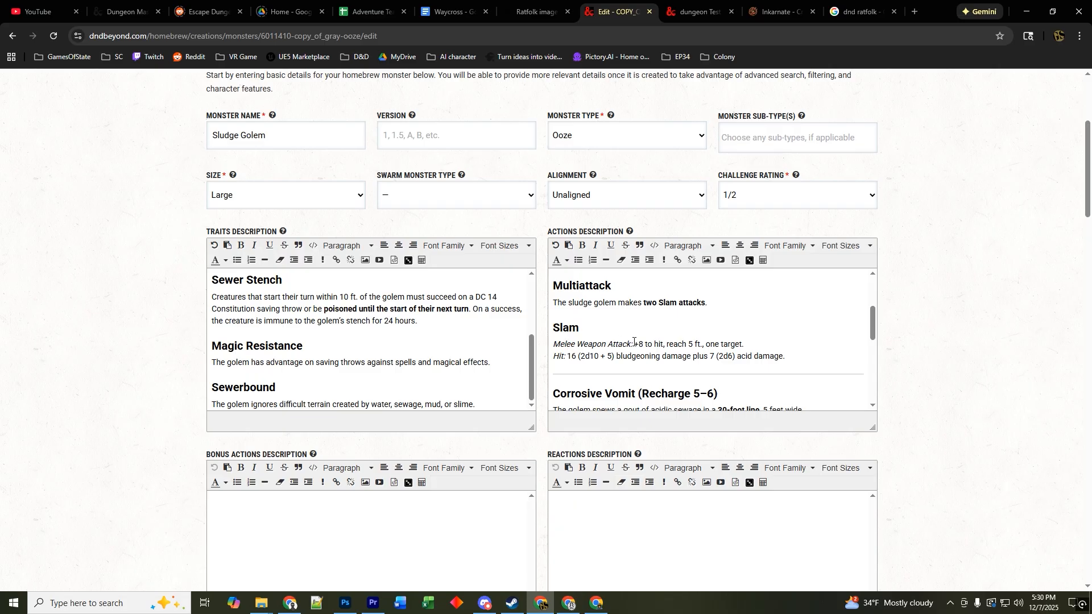
scroll(742, 350, up, 3)
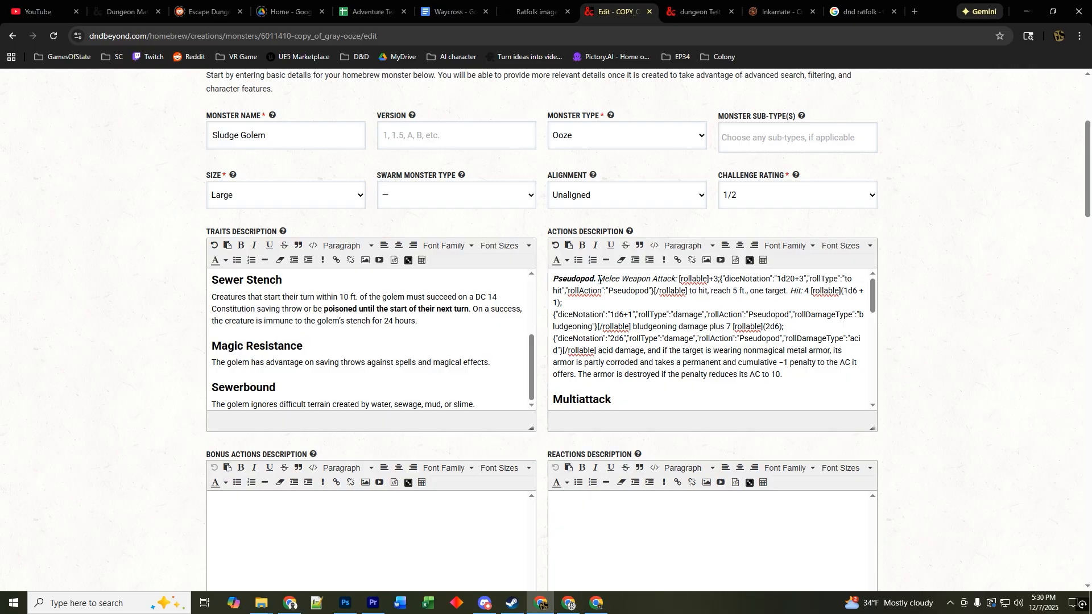
drag(600, 280, 599, 351)
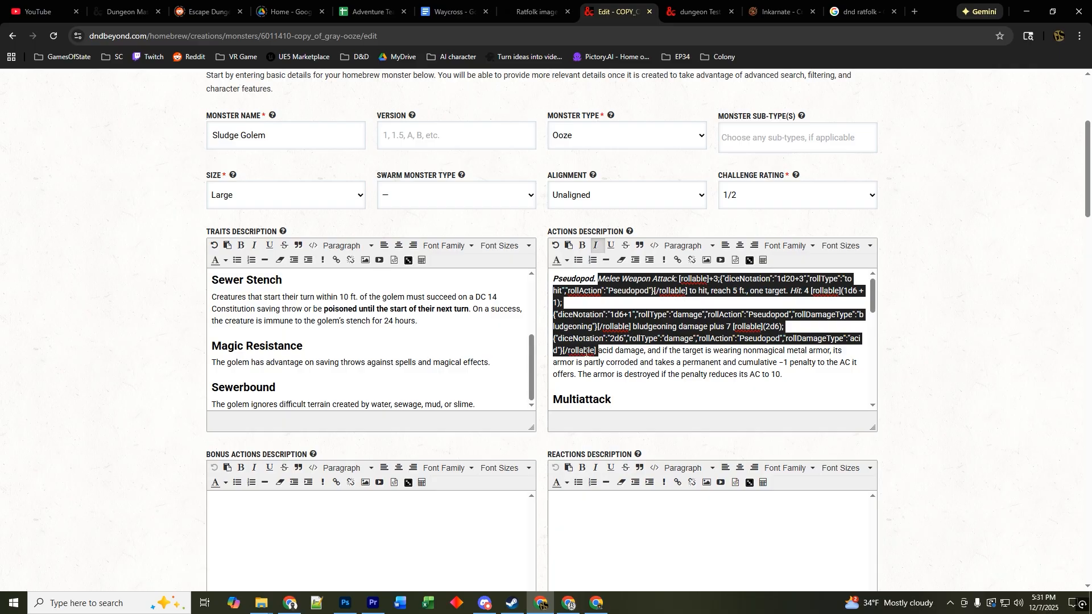
scroll(654, 341, down, 2)
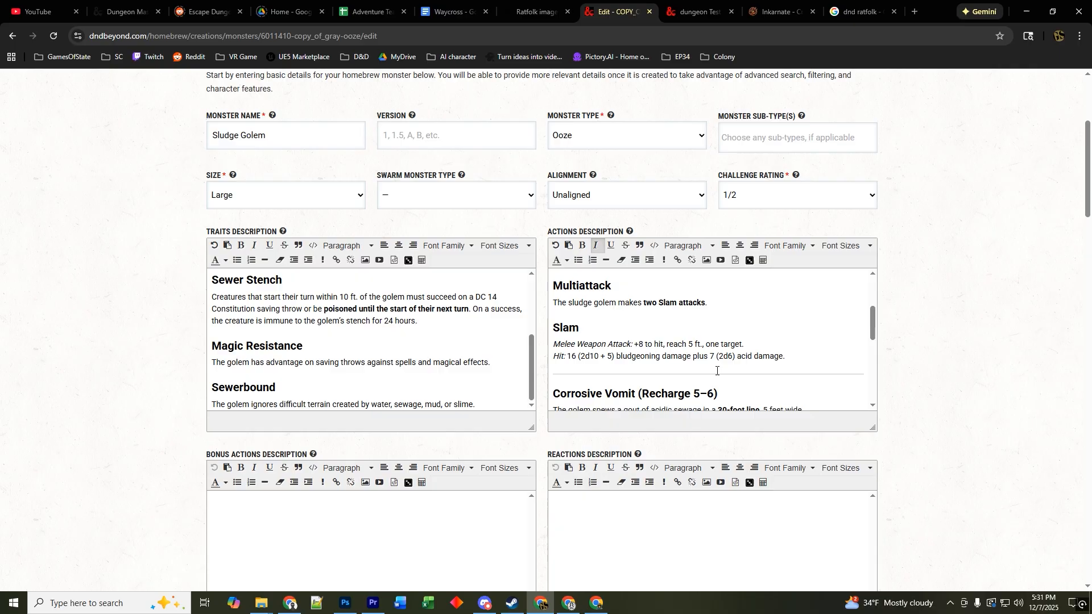
scroll(745, 341, up, 2)
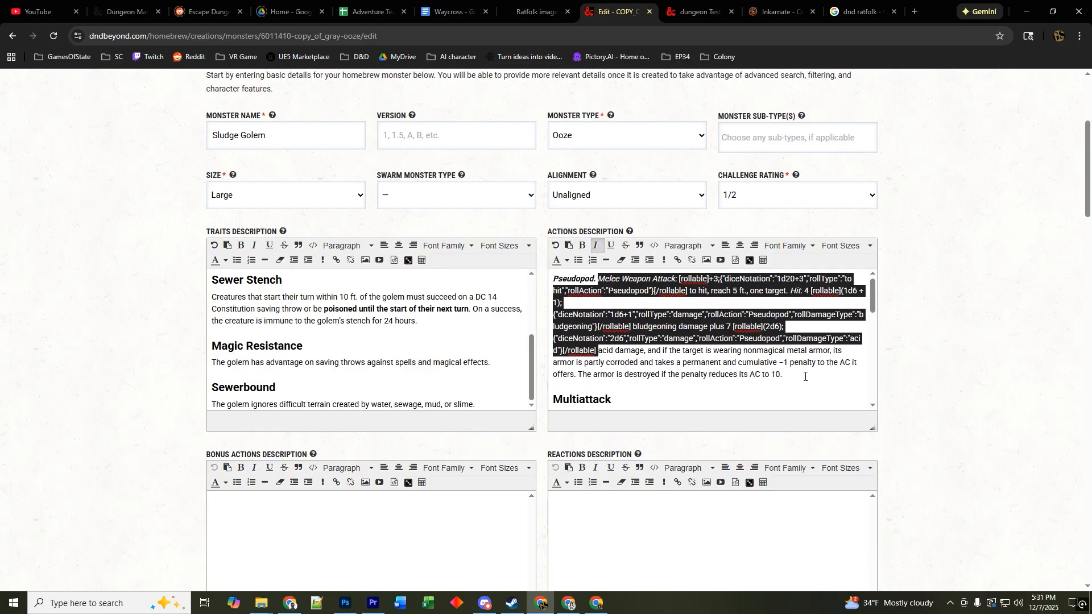
scroll(805, 377, down, 4)
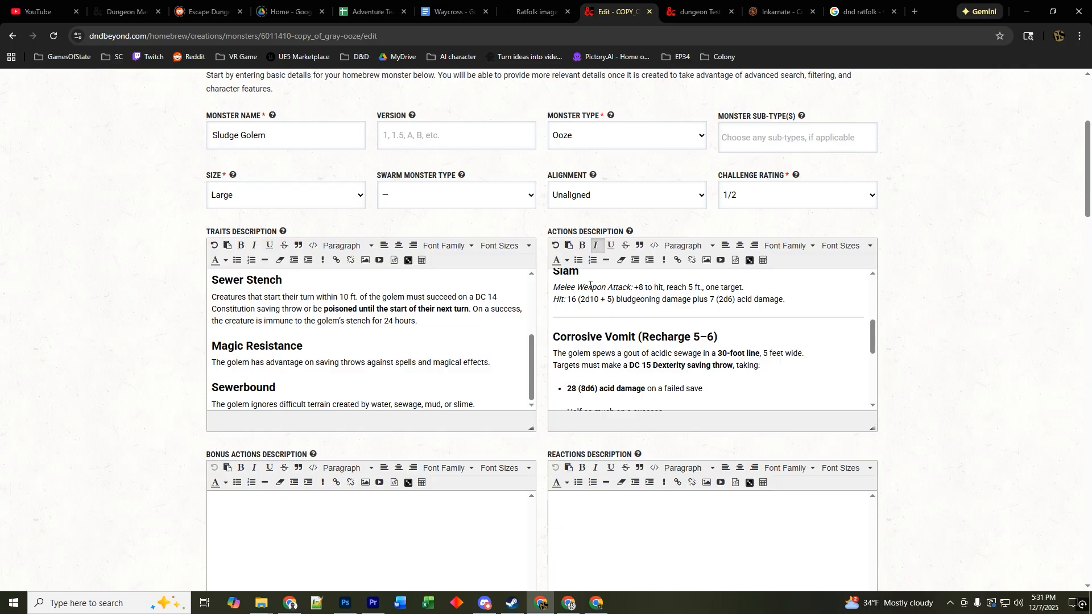
click(798, 307)
key(Return)
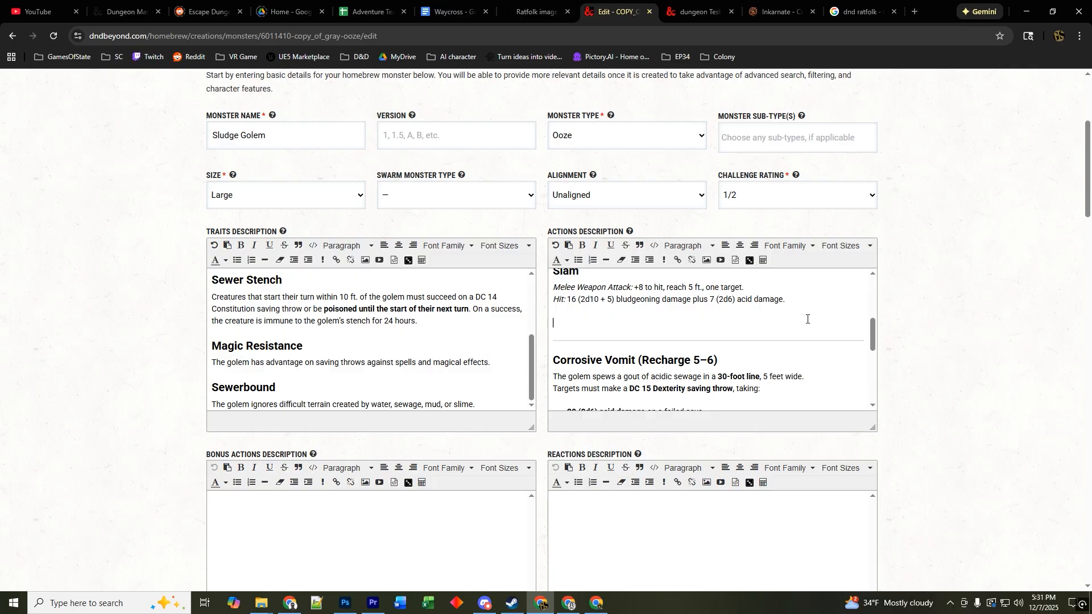
text(Melee Weapon Attack: [rollable]+3;{"diceNotation":"1d20+3","rollType":"to hit","rollAction":"Pseudopod"}[/rollable] to hit, reach 5 ft., one target. Hit: 4 [rollable](1d6 + 1);{"diceNotation":"1d6+1","rollType":"damage","rollAction":"Pseudopod","rollDamageType":"bludgeoning"}[/rollable] bludgeoning damage plus 7 [rollable](2d6);{"diceNotation":"2d6","rollType":"damage","rollAction":"Pseudopod","rollDamageType":"acid"}[/rollable])
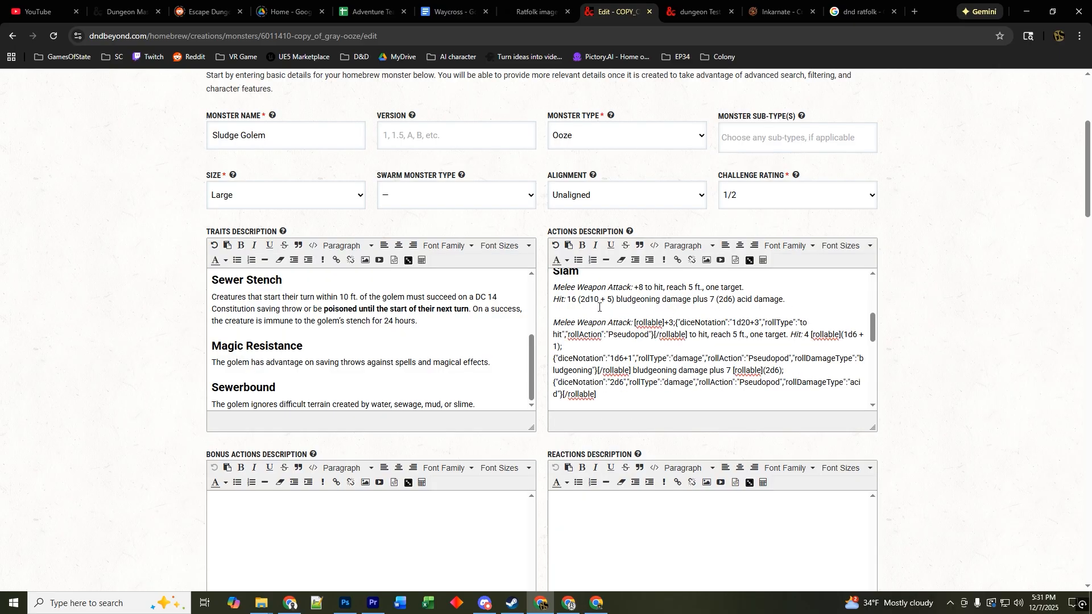
- Change the pasted to-hit roll to +8 with dice notation 1d20+8 and roll action Slam
double_click(672, 322)
text(8)
double_click(756, 324)
text(8)
drag(609, 335, 645, 338)
text(Slam)
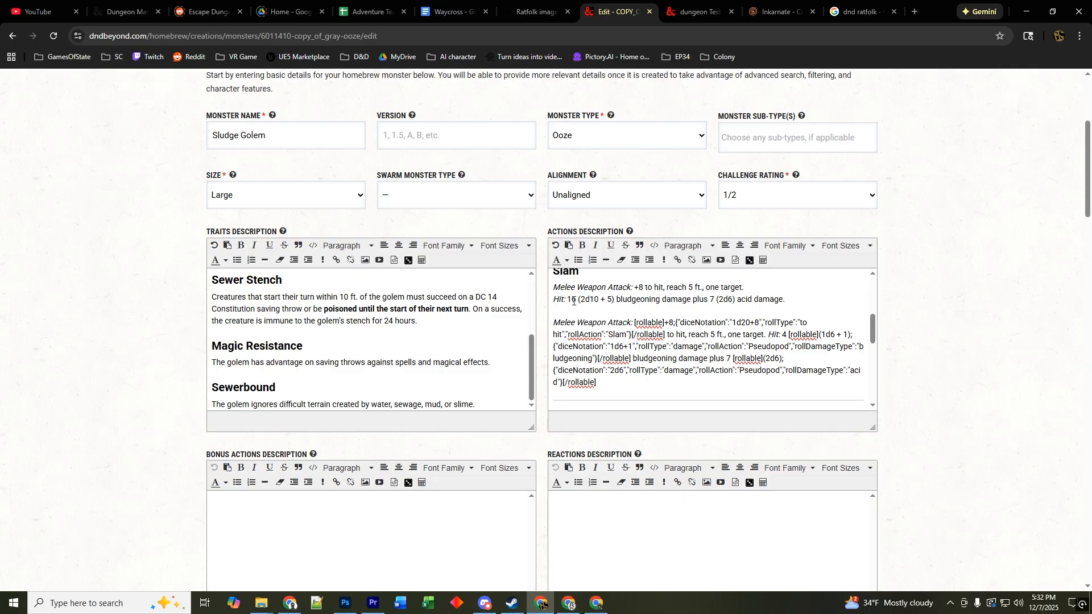
- Set the displayed bludgeoning damage in Slam's rollable line to 16 (2d10 + 5)
double_click(783, 335)
text(16)
click(827, 335)
key(Delete)
text(2d)
drag(836, 335, 841, 336)
text(10)
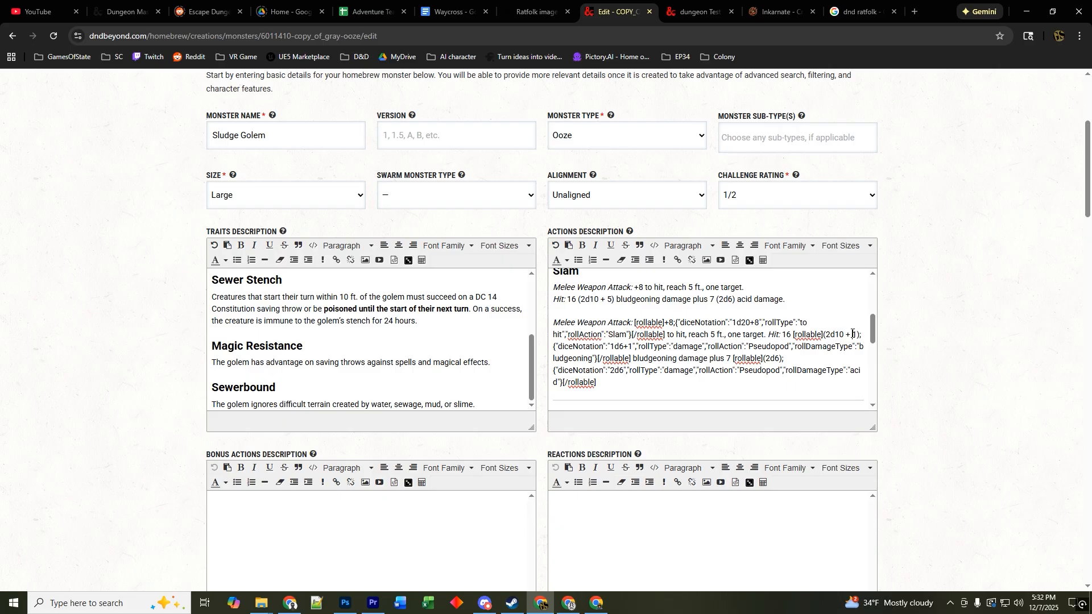
double_click(855, 336)
text(5)
- Change the bludgeoning roll's dice notation to 2d10+5 and its roll action to Slam
drag(611, 346, 616, 346)
click(611, 346)
drag(611, 347, 616, 347)
text(2d10)
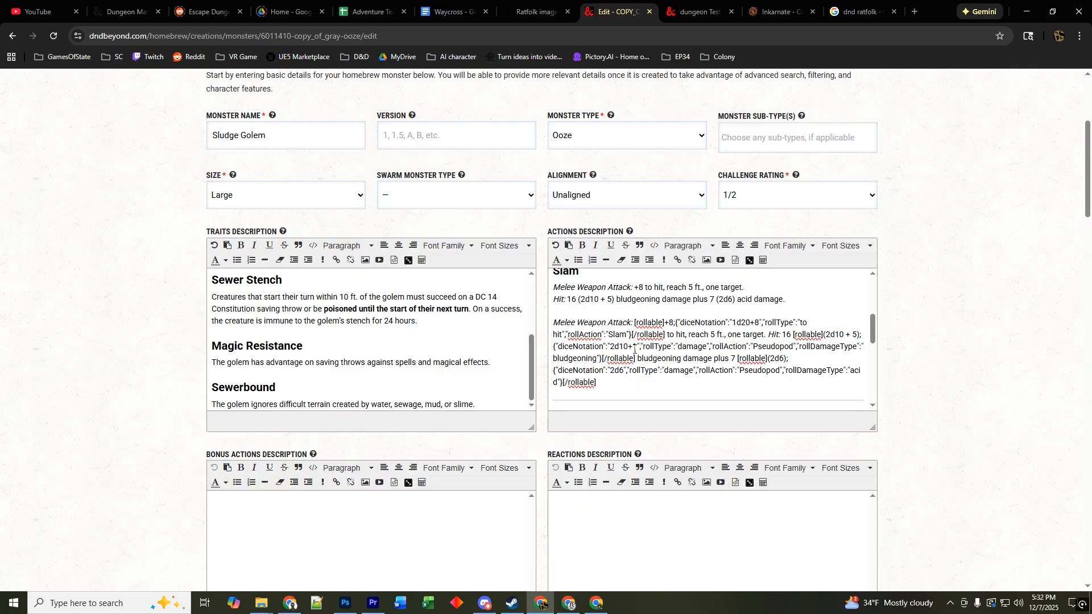
double_click(635, 347)
text(5)
drag(754, 347, 794, 347)
text(Slam)
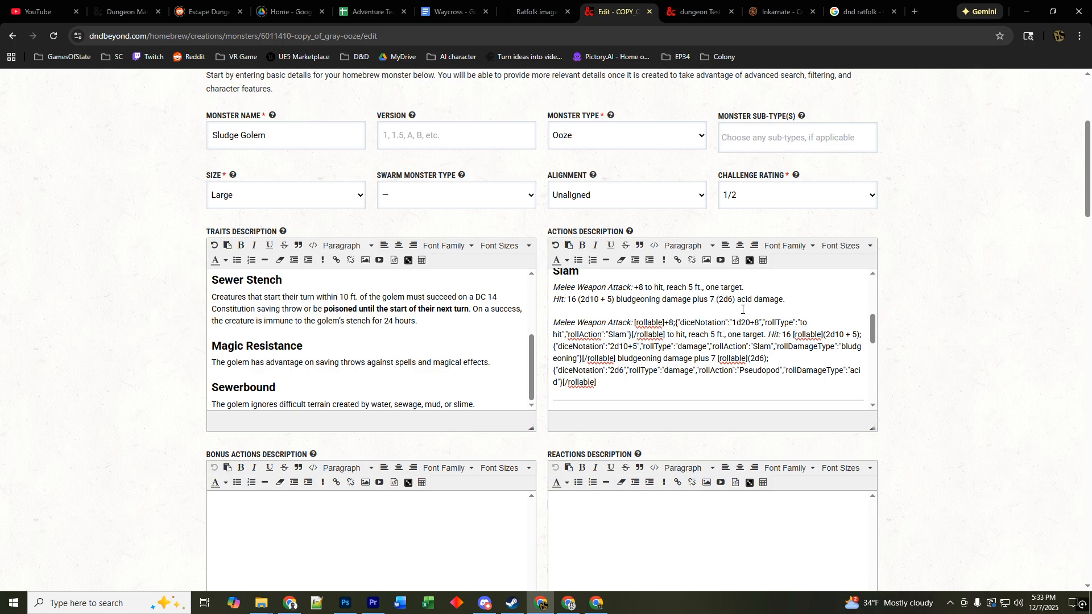
- Change the roll action of Slam's 2d6 acid damage roll to Slam
scroll(763, 308, up, 2)
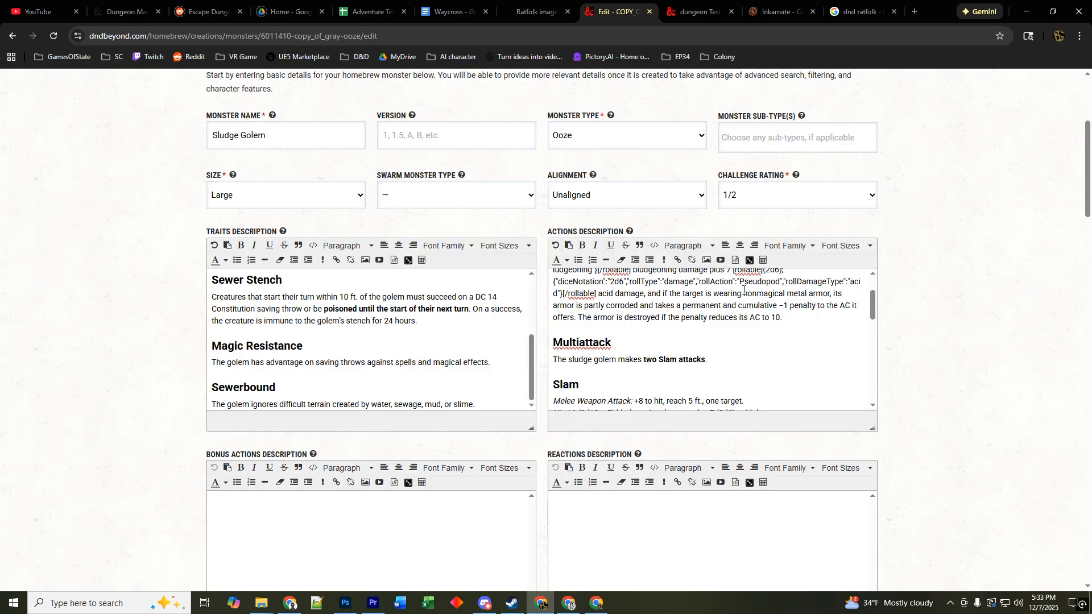
scroll(787, 355, down, 5)
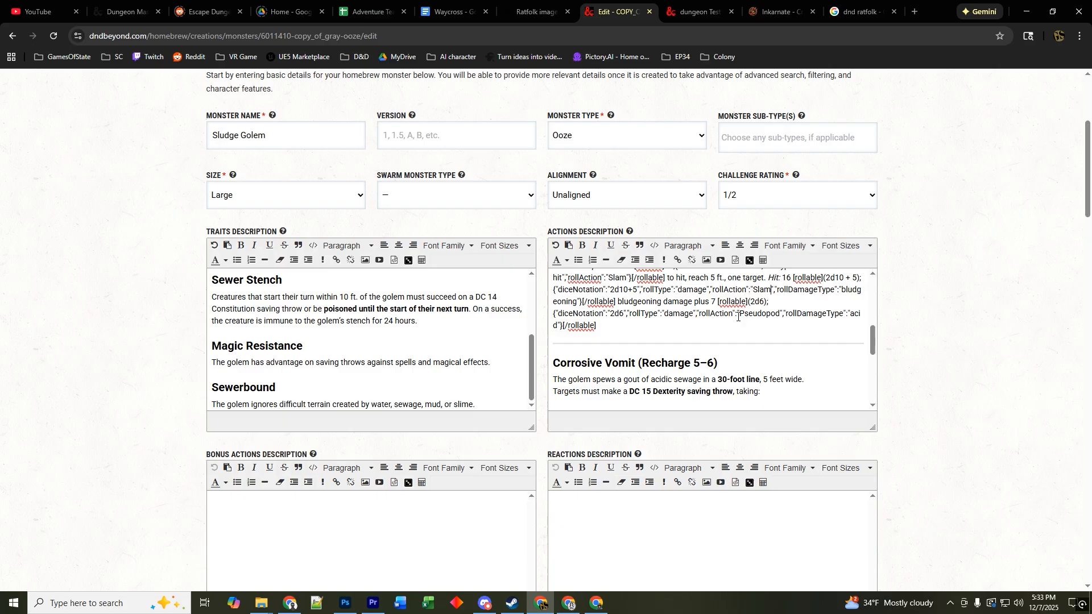
drag(739, 315, 781, 318)
text(Slam)
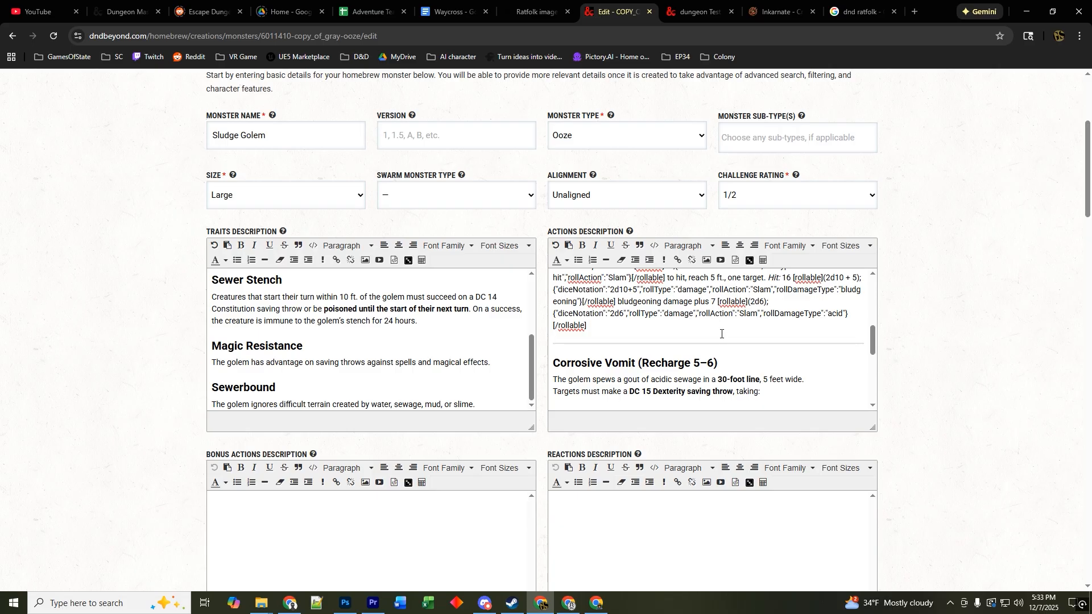
- Delete the whole original Pseudopod attack at the start of the Actions Description
scroll(721, 334, up, 1)
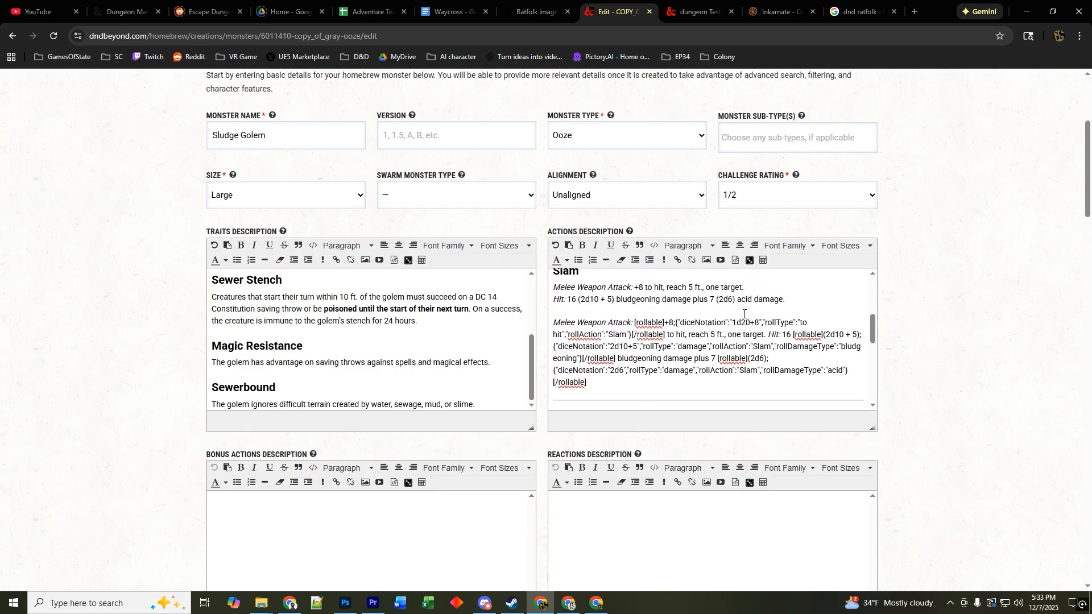
scroll(744, 313, up, 3)
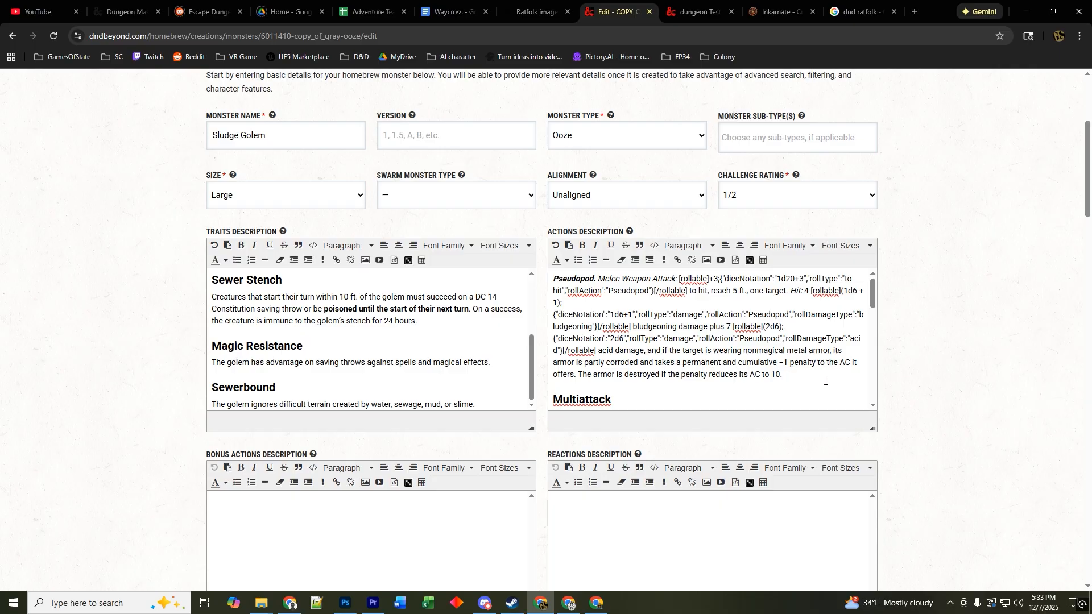
drag(791, 378, 550, 280)
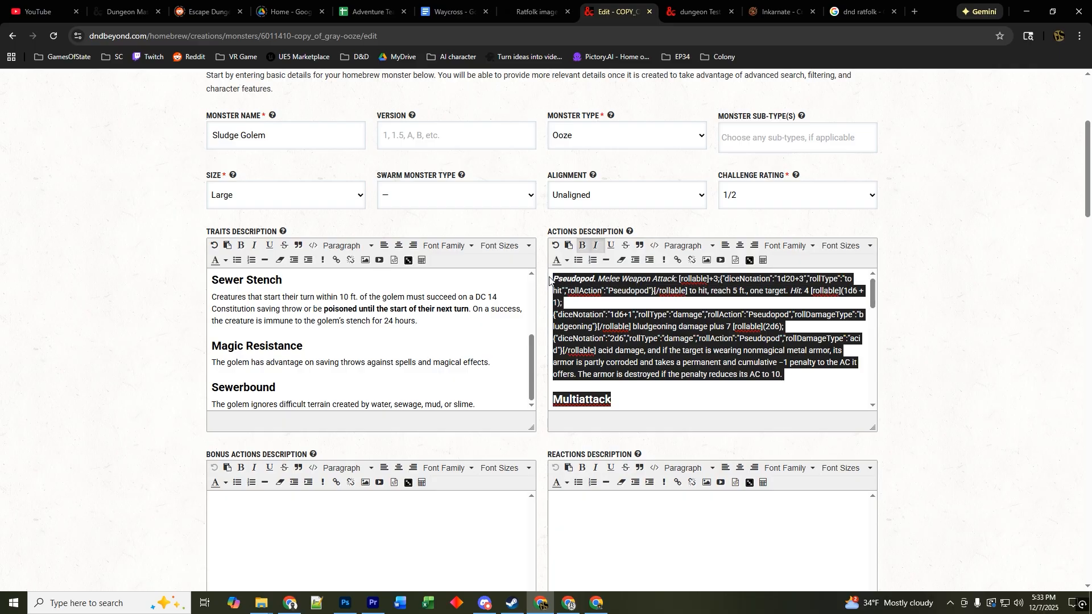
drag(819, 375, 554, 281)
key(BackSpace)
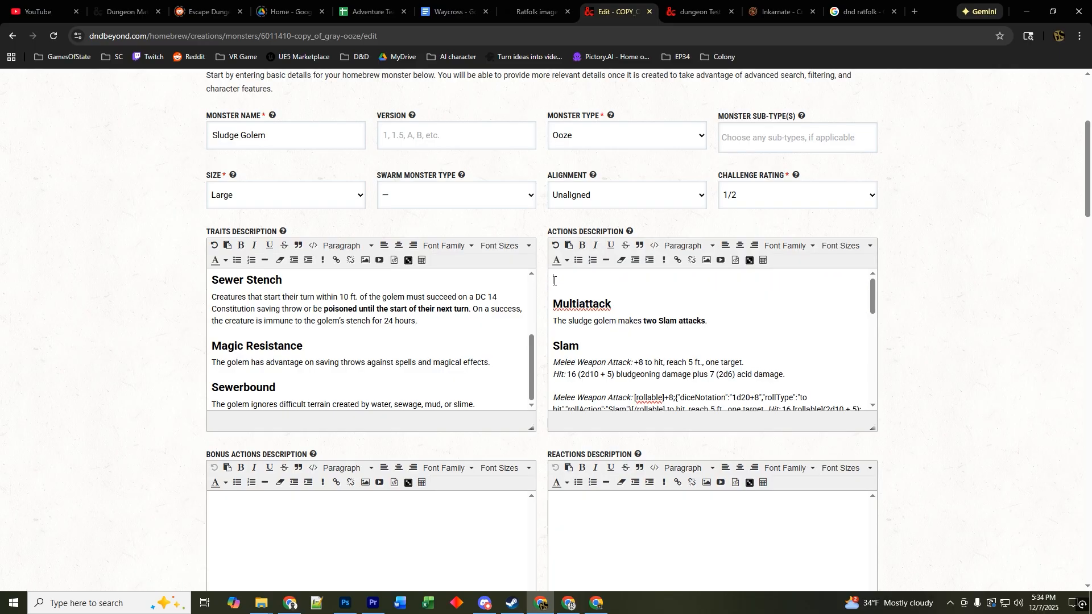
- Run the Multiattack heading into its text with a colon, and delete Slam's plain attack lines so the rollable version follows its heading
key(Delete)
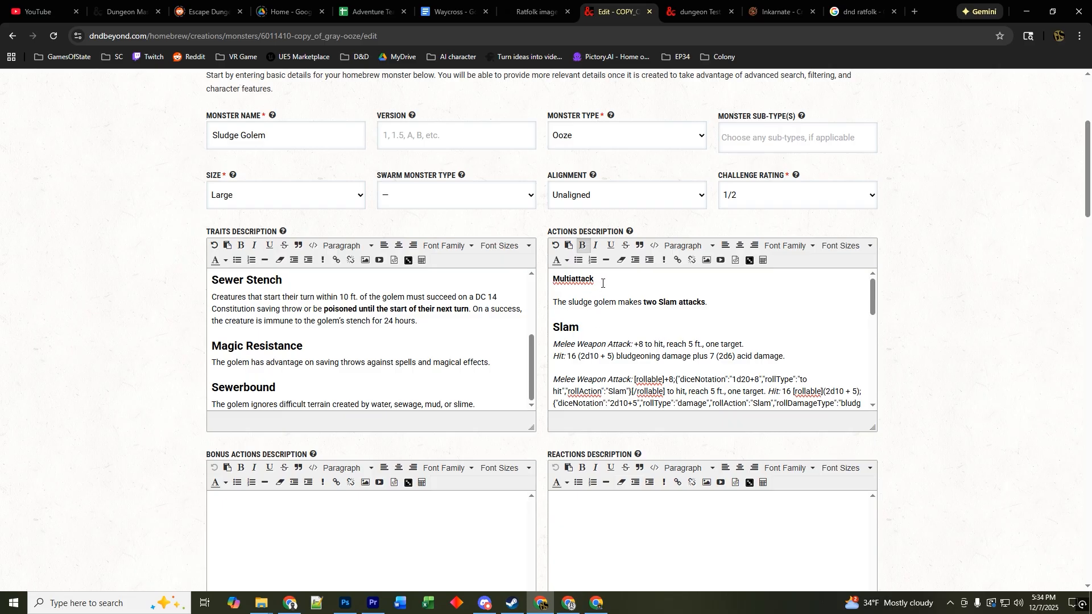
key(Delete)
text(:)
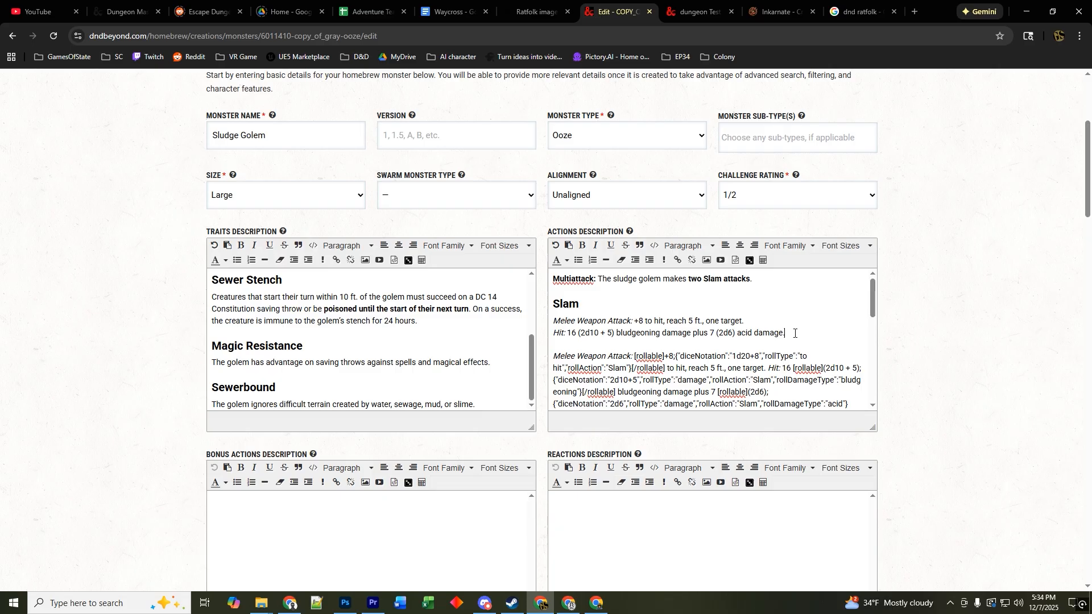
drag(789, 337, 553, 322)
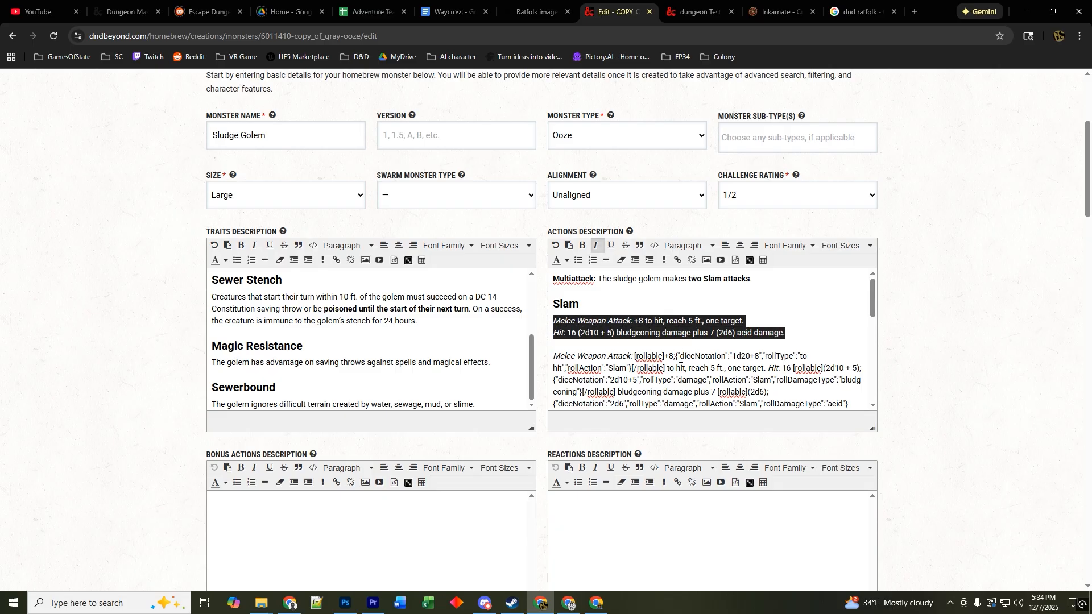
key(BackSpace)
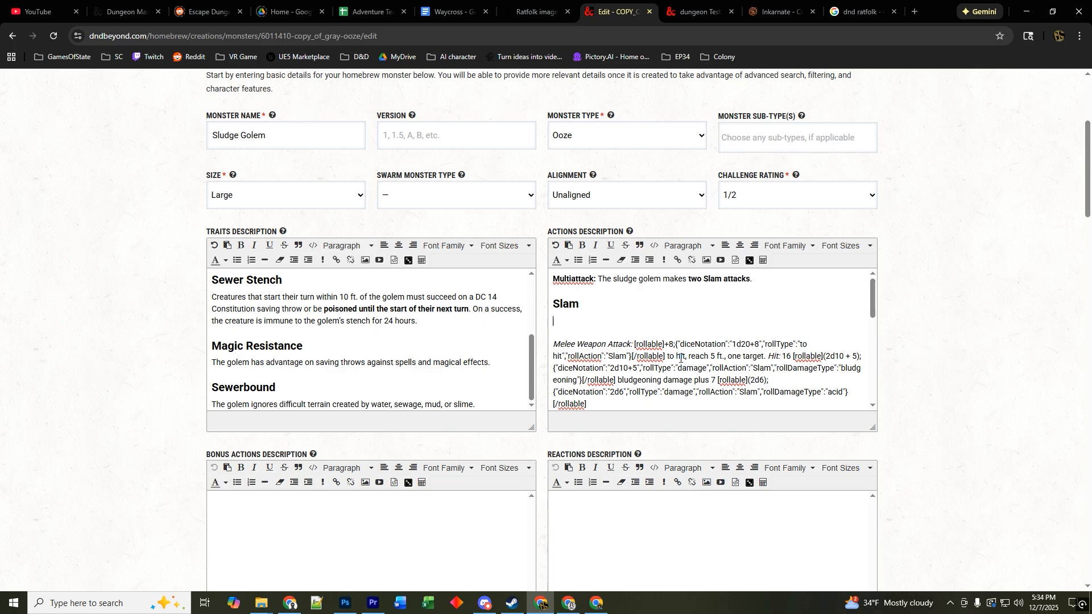
- Copy Slam's rollable 2d6 acid damage code and paste it before "acid damage" in Corrosive Vomit's failed-save bullet
scroll(681, 358, down, 3)
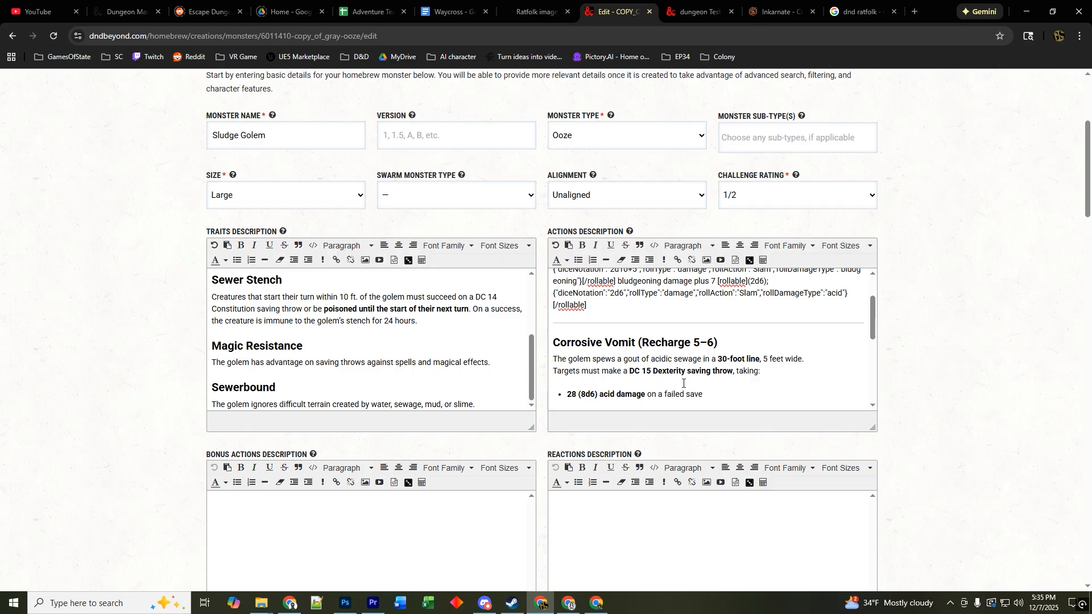
scroll(684, 384, down, 1)
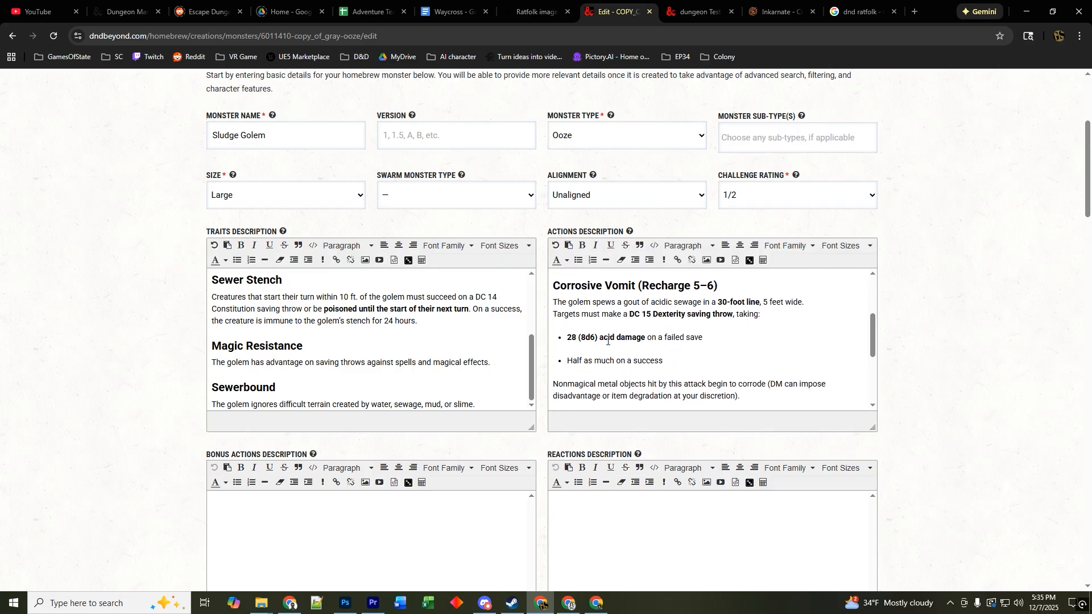
scroll(730, 350, up, 2)
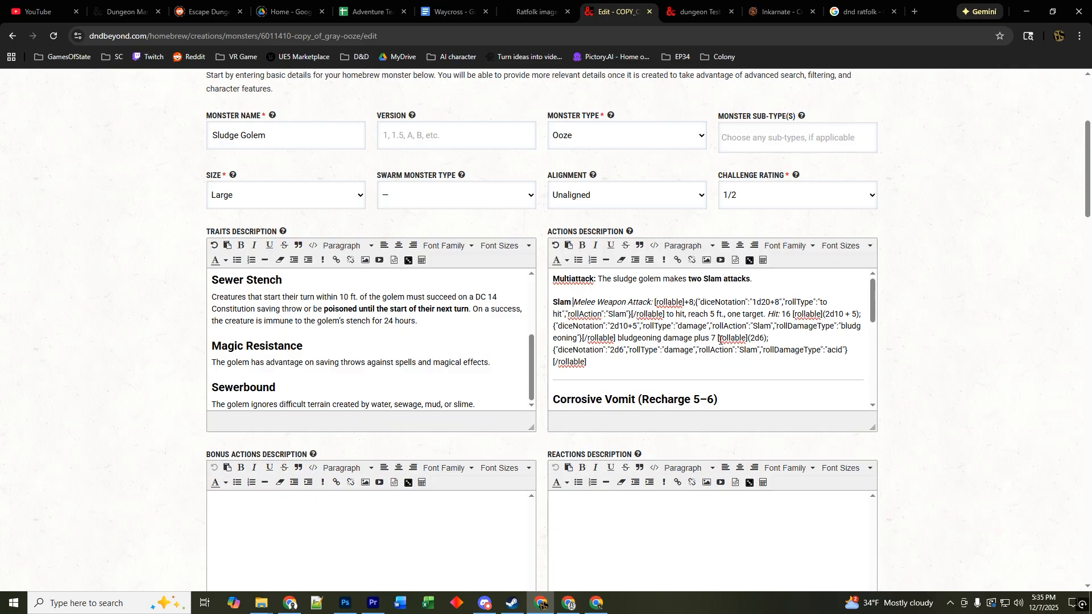
drag(720, 340, 595, 367)
key(ctrl+c)
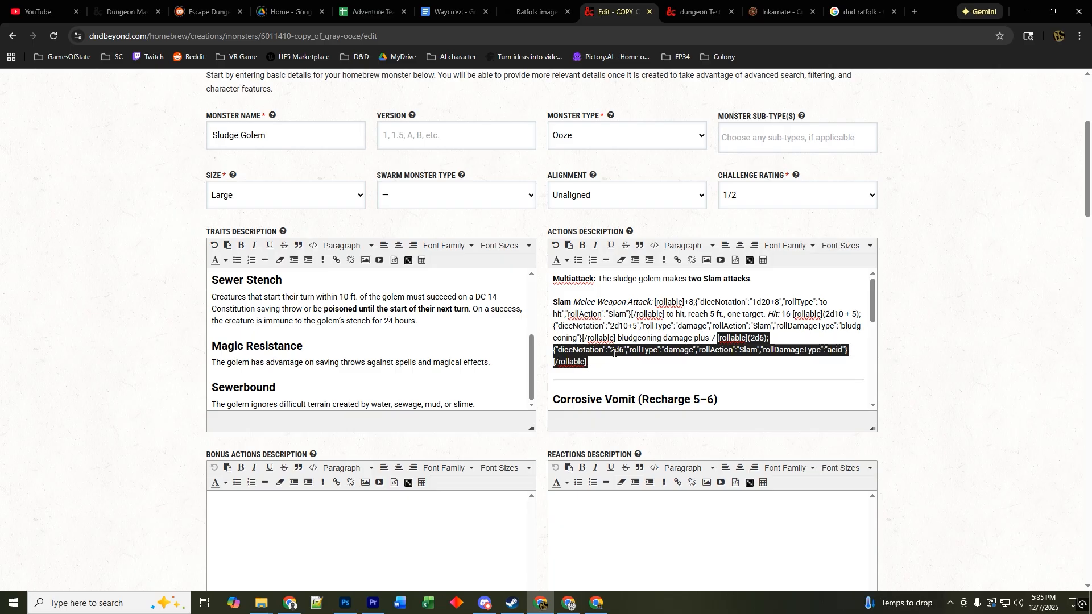
scroll(651, 337, down, 2)
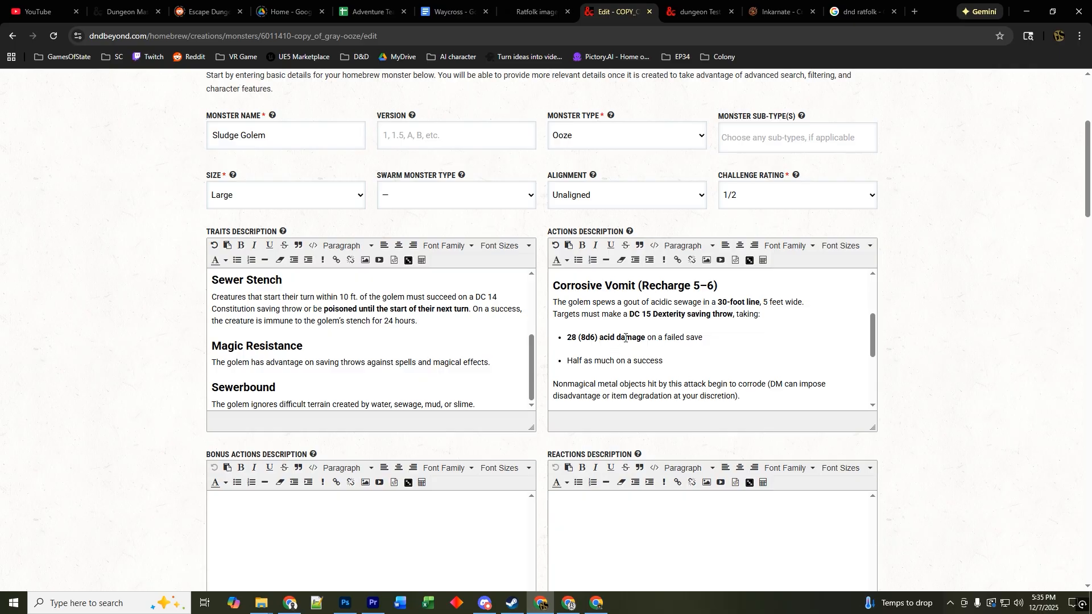
scroll(654, 344, up, 2)
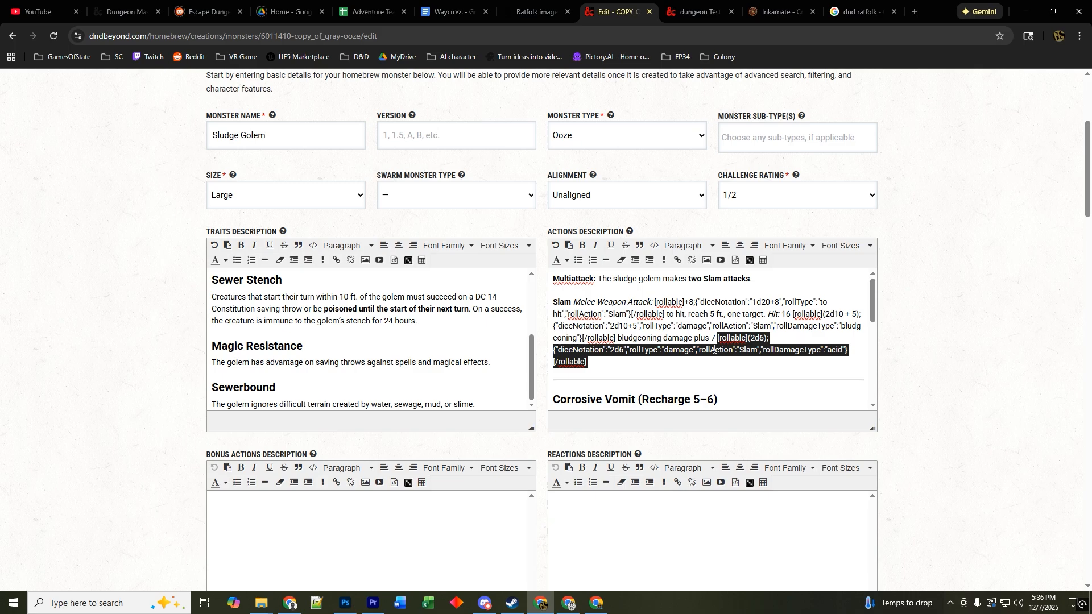
scroll(714, 350, down, 3)
scroll(617, 321, up, 1)
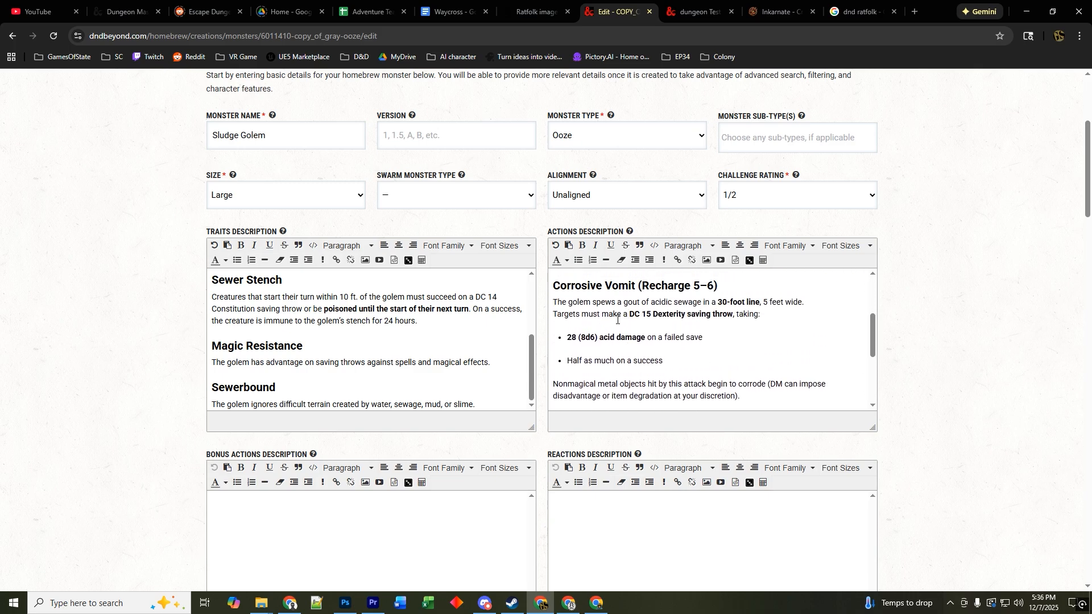
click(603, 338)
key(ctrl+v)
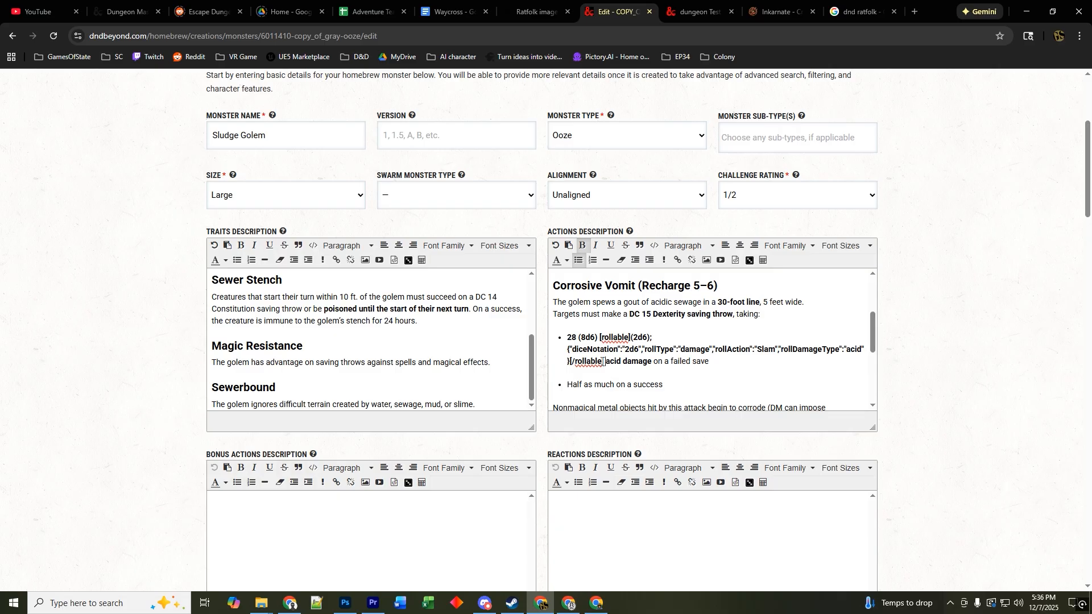
- Set the pasted Corrosive Vomit roll's displayed dice and dice notation to 8d6 and its roll action to Vomit
drag(604, 363, 601, 339)
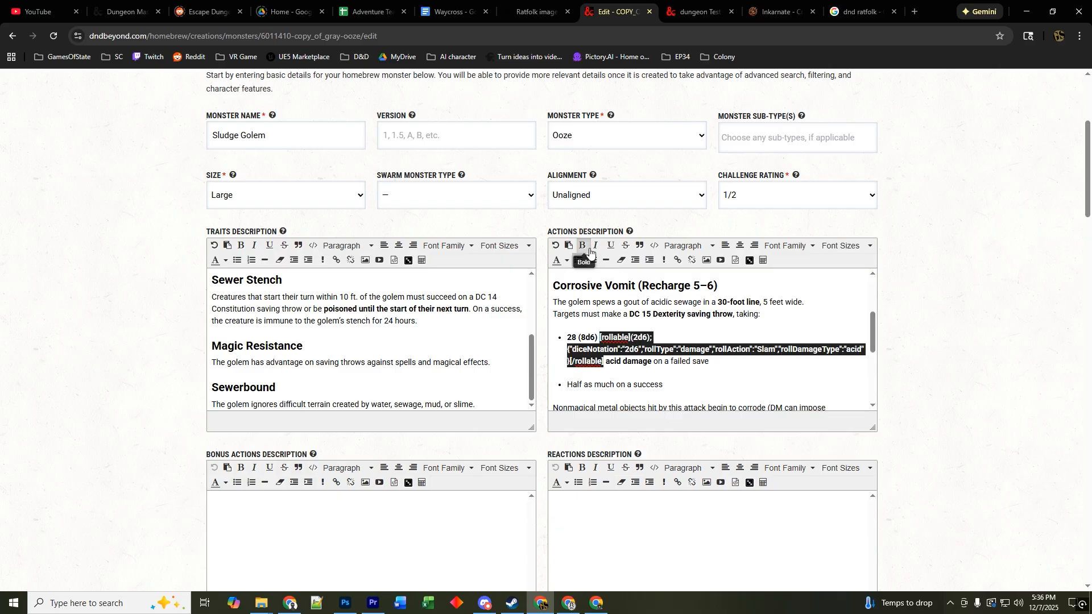
click(648, 338)
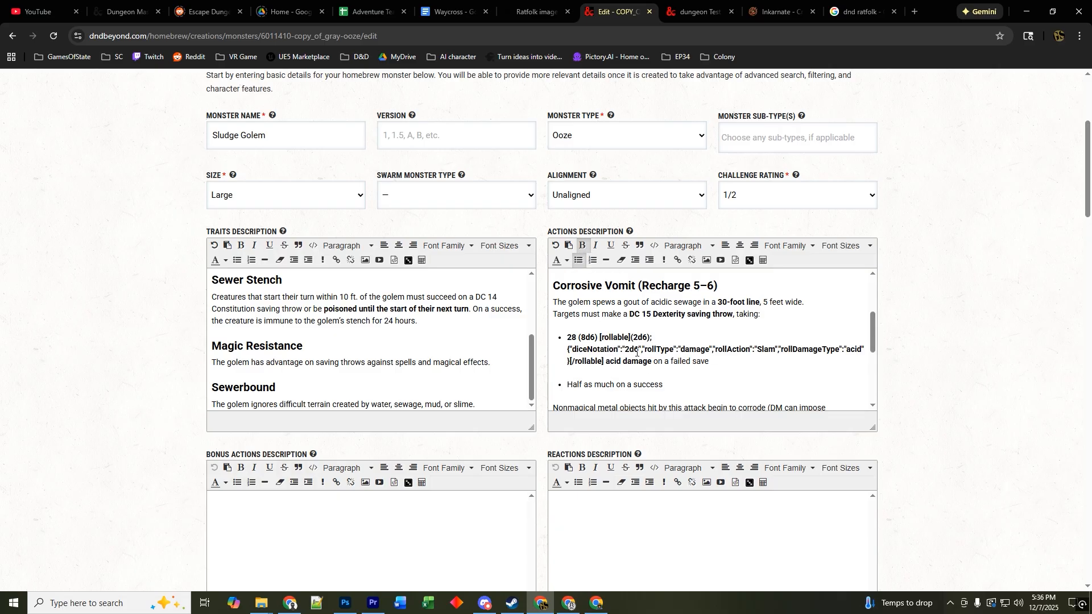
drag(638, 338, 634, 338)
text(8)
drag(624, 350, 629, 350)
text(8)
drag(776, 352, 762, 352)
text(Vomit)
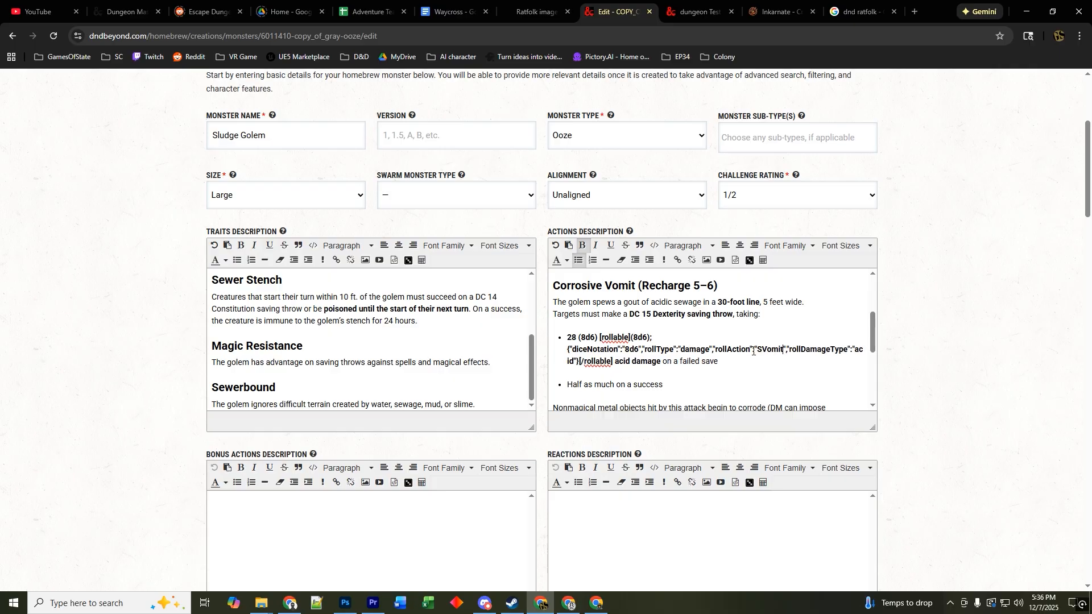
click(763, 349)
key(BackSpace)
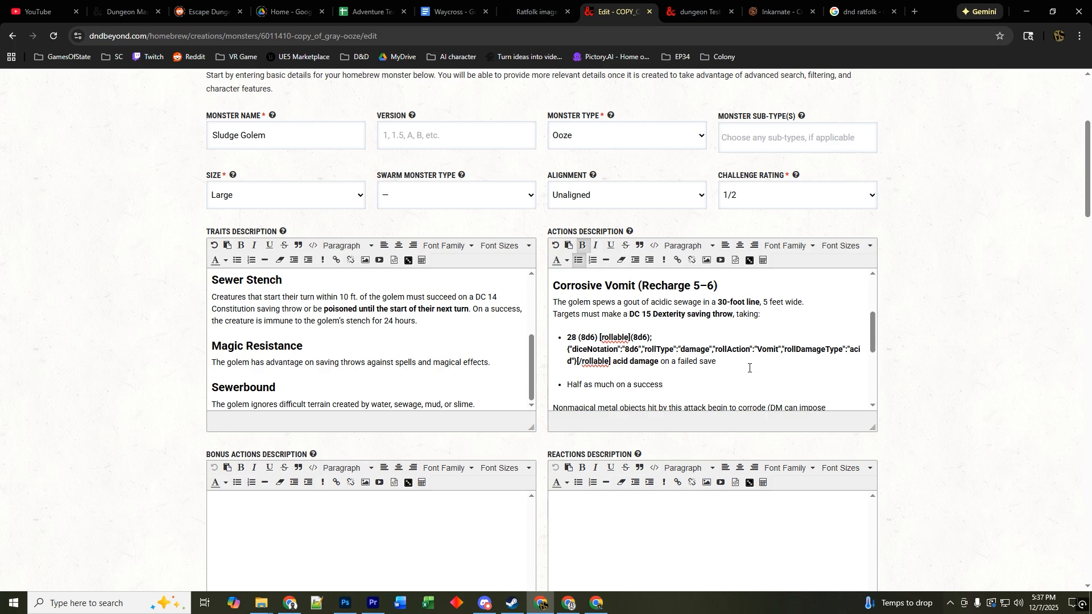
- Insert the rollable acid damage code before "acid damage" in Engulf and set its displayed dice and dice notation to 4d6
scroll(742, 371, down, 1)
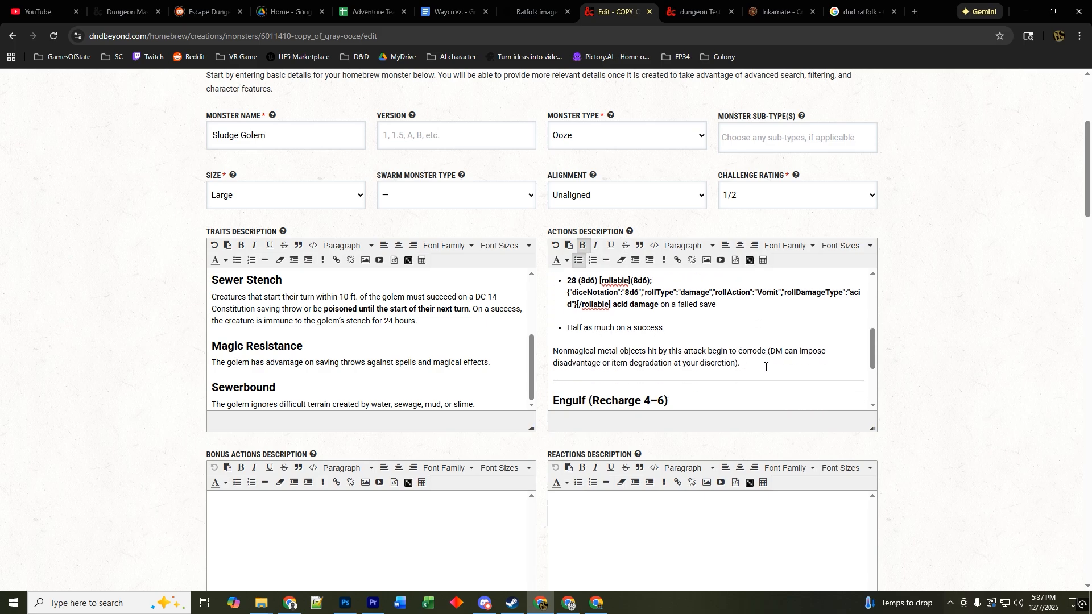
scroll(788, 364, down, 1)
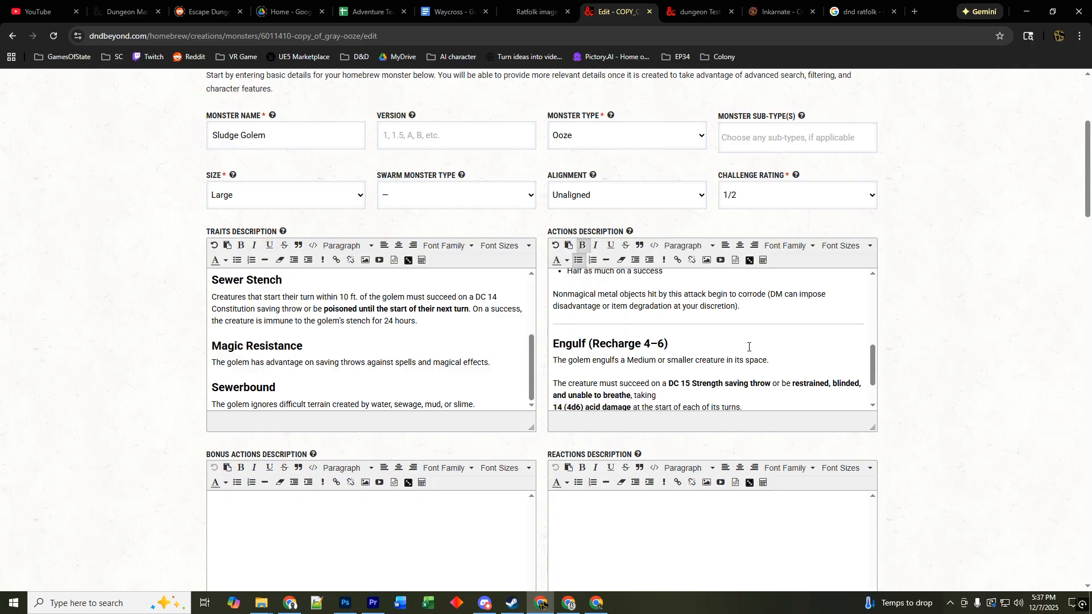
scroll(720, 334, down, 1)
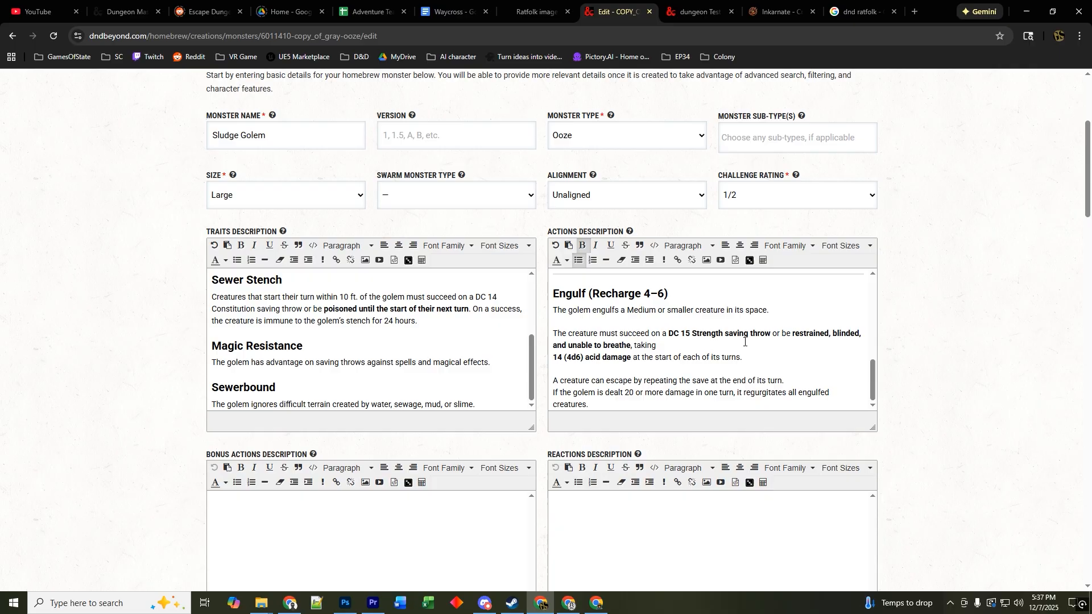
click(585, 359)
text([rollable](2d6);{"diceNotation":"2d6","rollType":"damage","rollAction":"Slam","rollDamageType":"acid"}[/rollable])
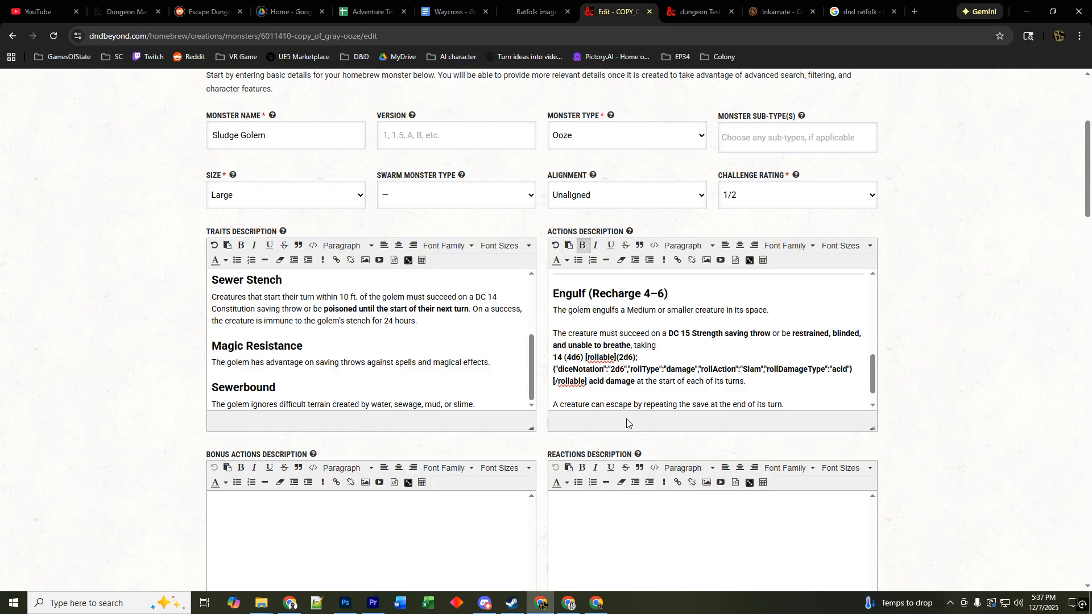
drag(624, 358, 612, 370)
text(4 (4)
scroll(716, 386, down, 1)
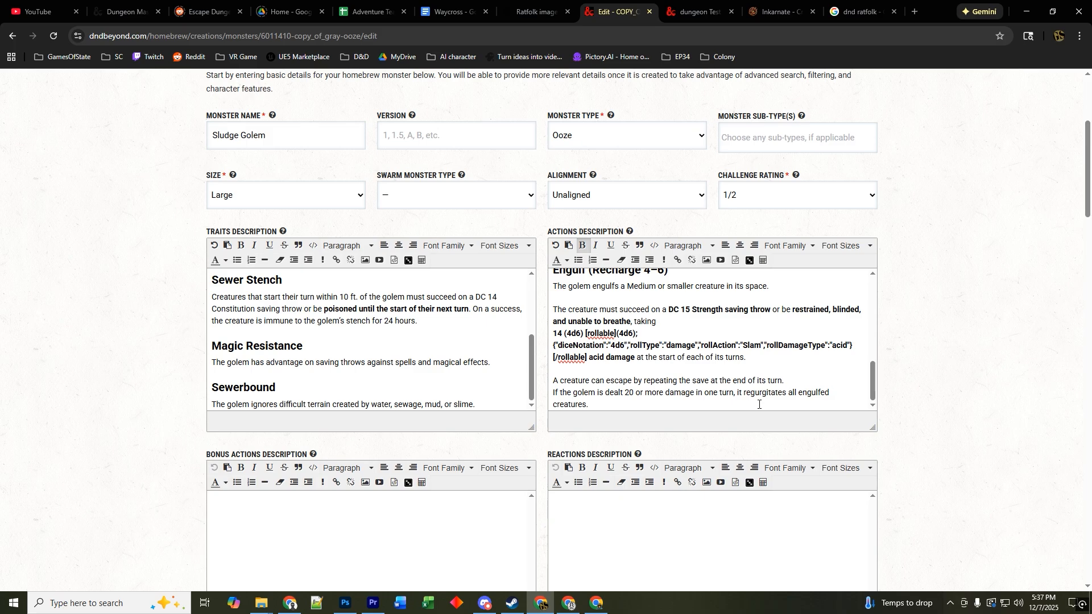
- Switch to the ChatGPT conversation and review the Sludge Golem's armor class, hit points and ability scores
scroll(464, 384, down, 4)
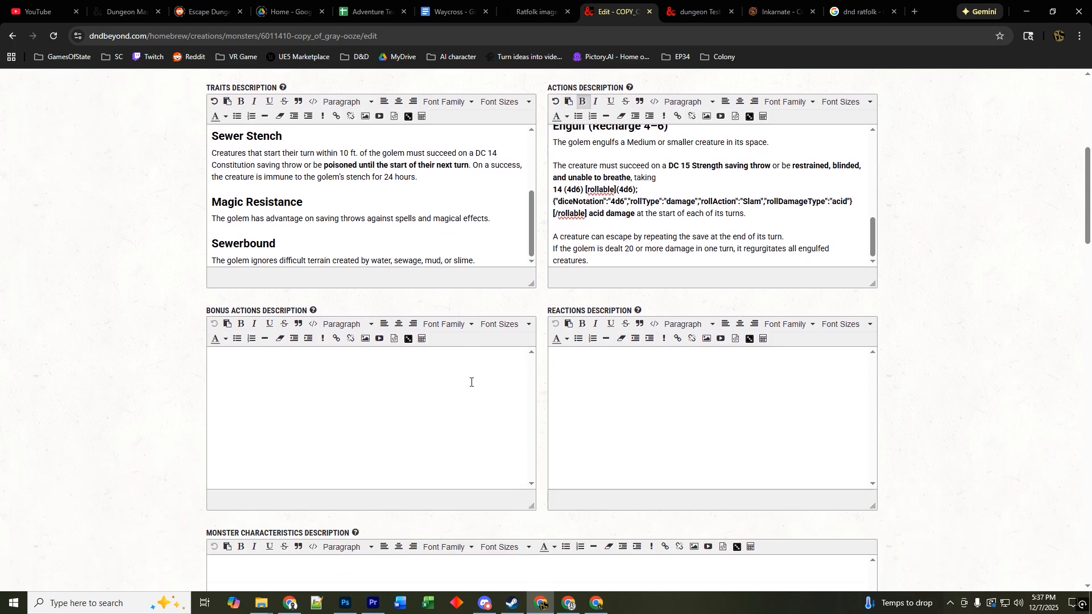
scroll(470, 383, down, 3)
scroll(471, 387, up, 3)
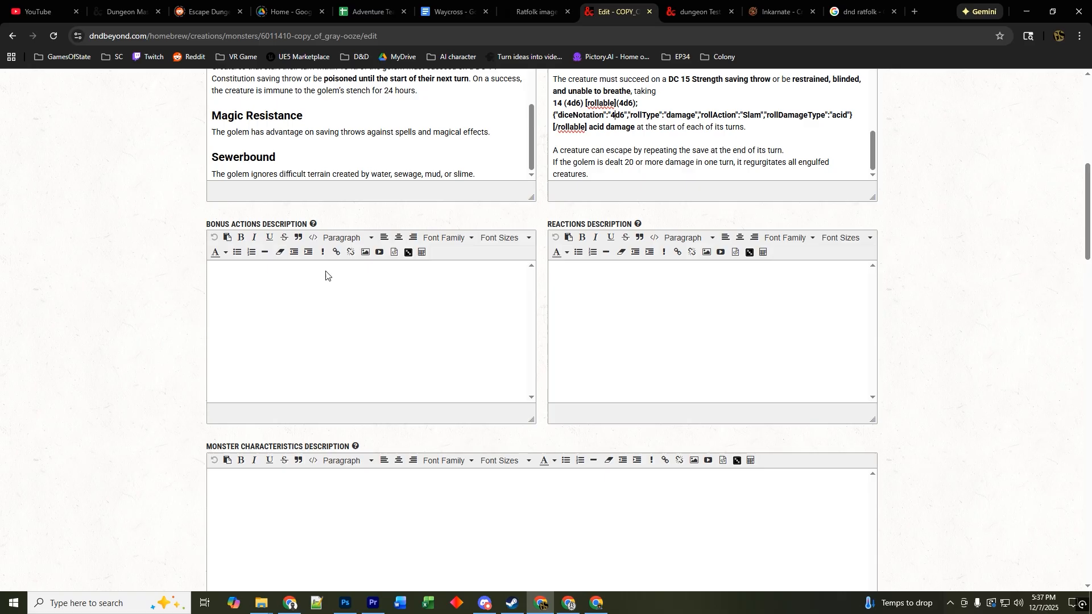
click(531, 12)
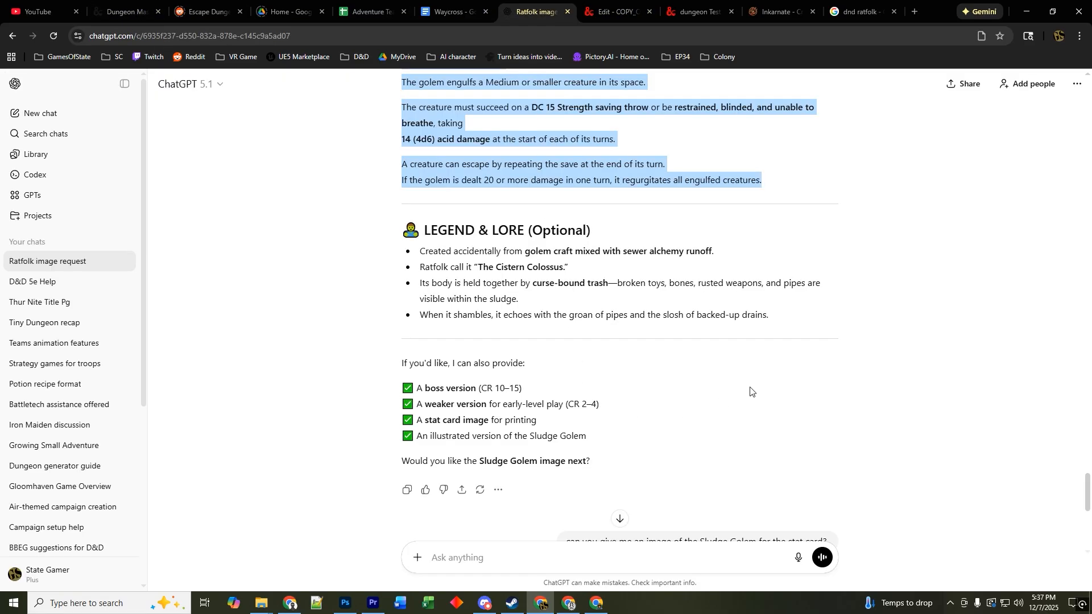
scroll(750, 391, up, 1)
scroll(751, 391, up, 10)
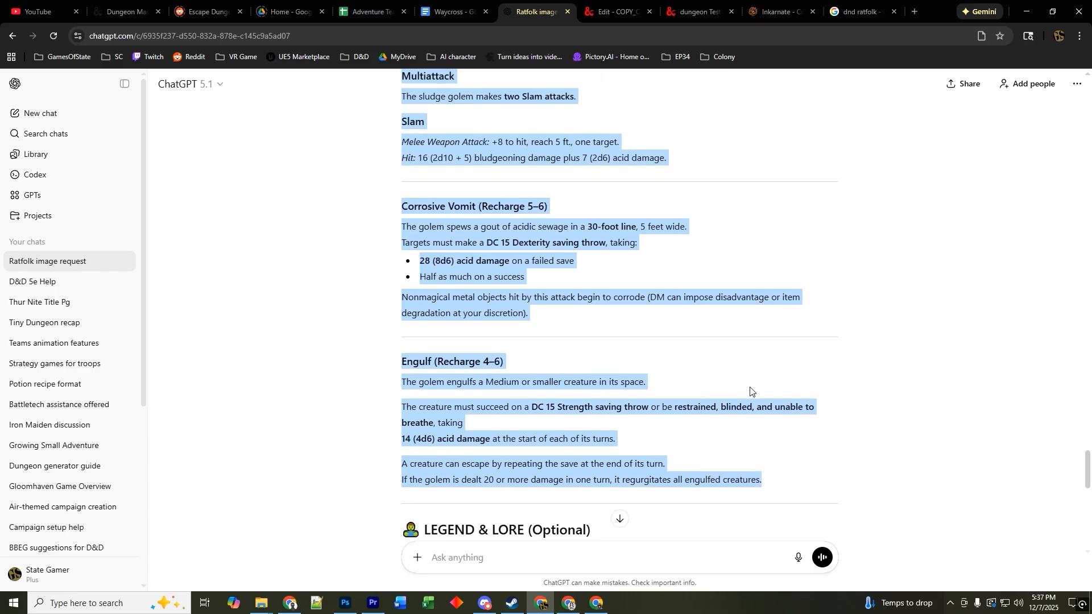
scroll(750, 392, up, 4)
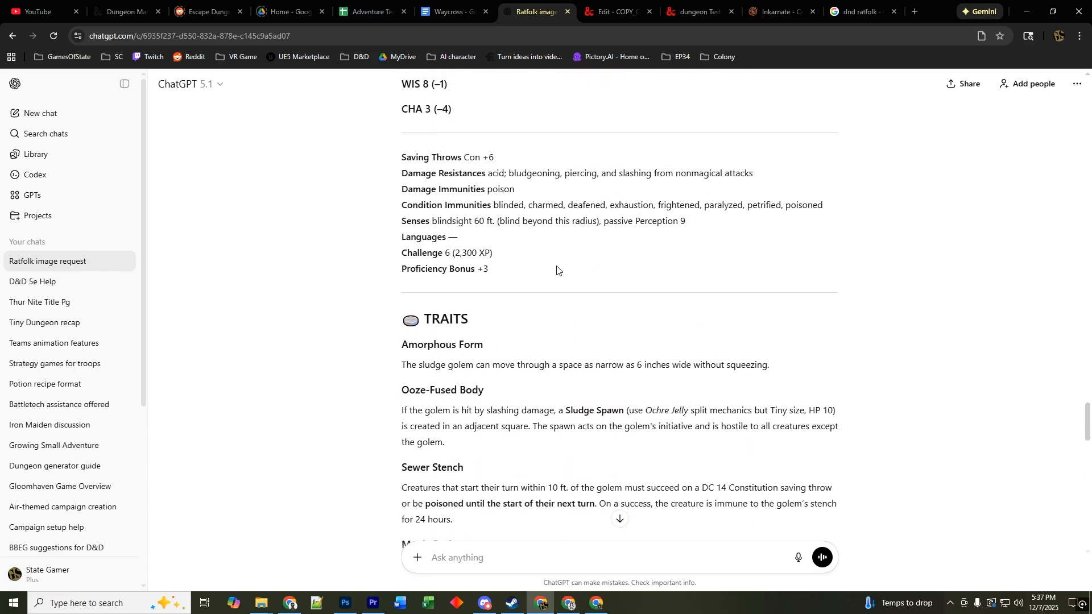
scroll(536, 235, up, 4)
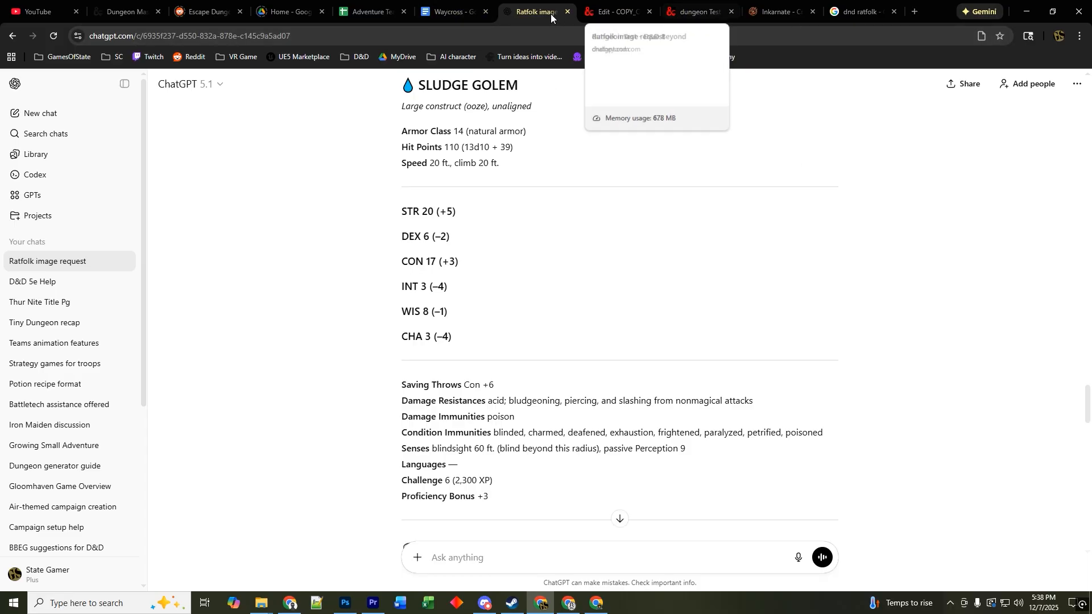
- Return to the D&D Beyond monster editor and set the Armor Class to 14 and Average Hit Points to 110
click(689, 11)
click(620, 11)
scroll(704, 293, down, 13)
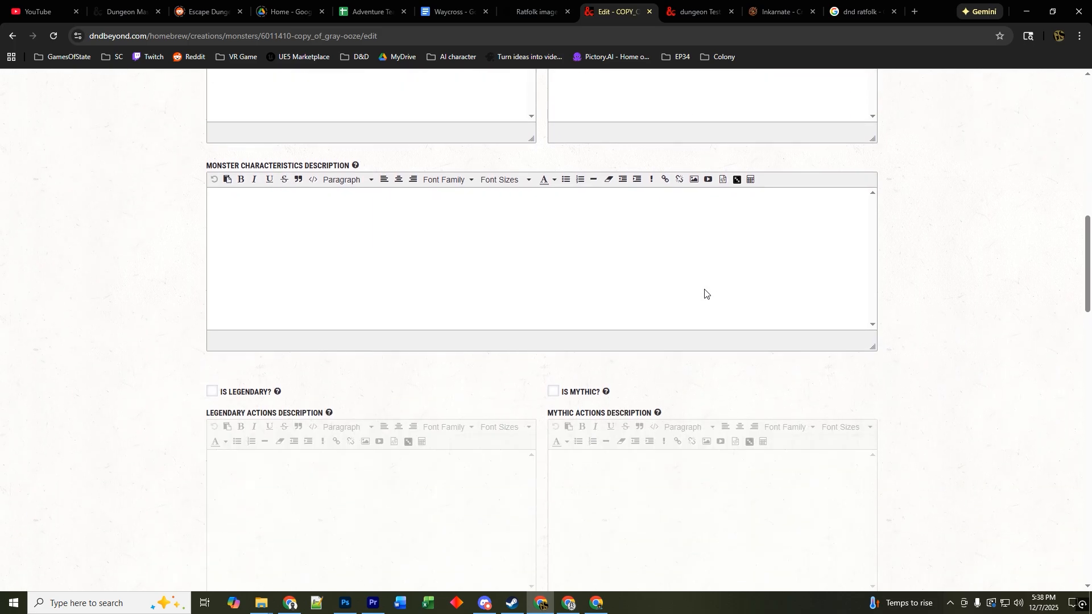
scroll(704, 292, down, 5)
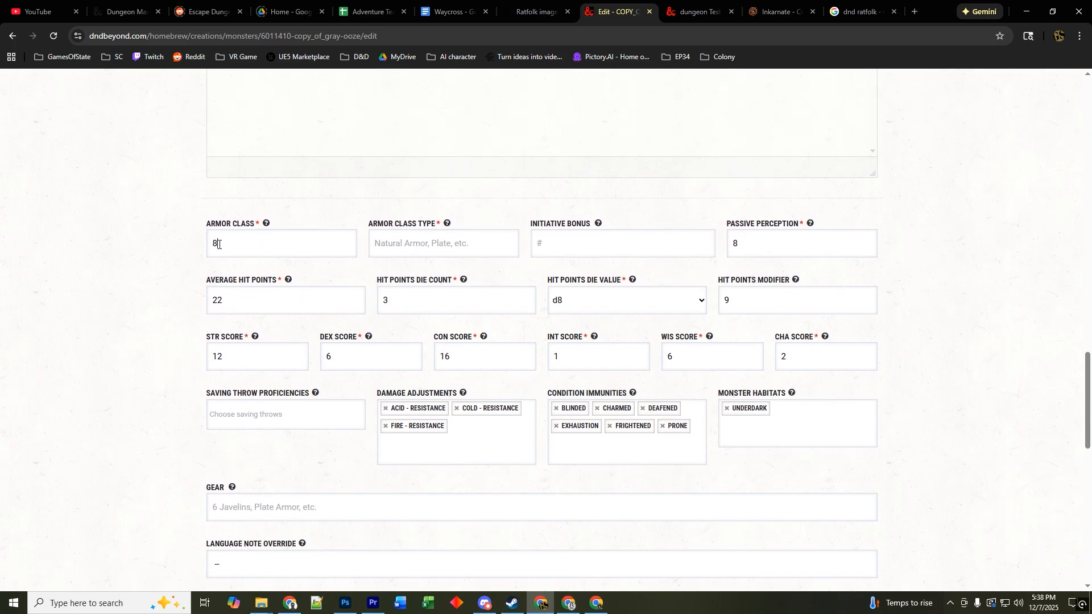
double_click(218, 243)
text(14)
click(217, 300)
text(110)
- Check the ability scores in the ChatGPT stat block, and set the monster's STR score to 20 and CON score to 17
click(530, 12)
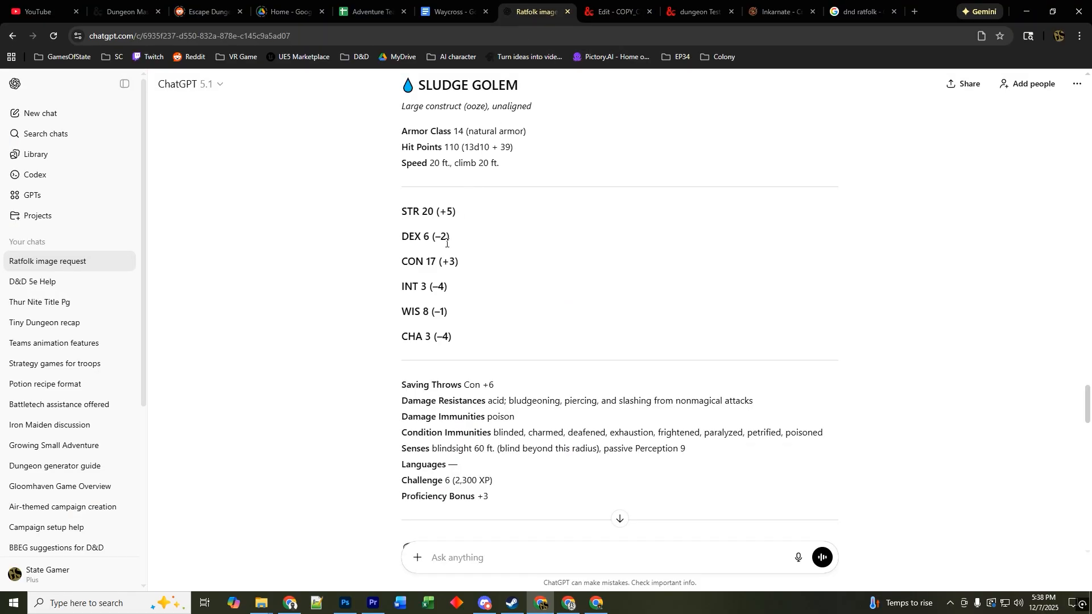
click(620, 12)
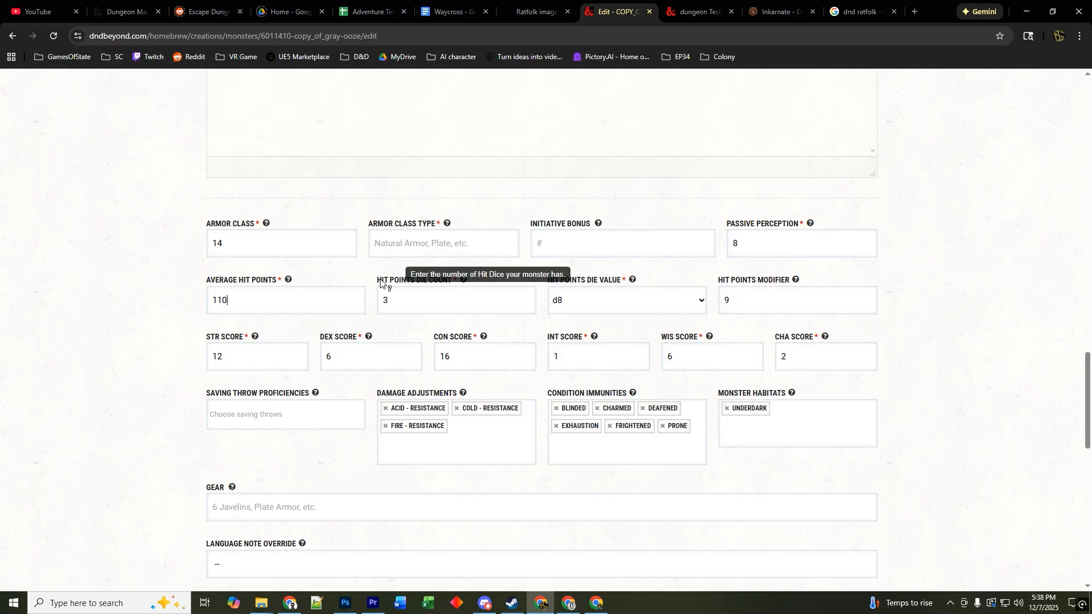
drag(255, 354, 195, 365)
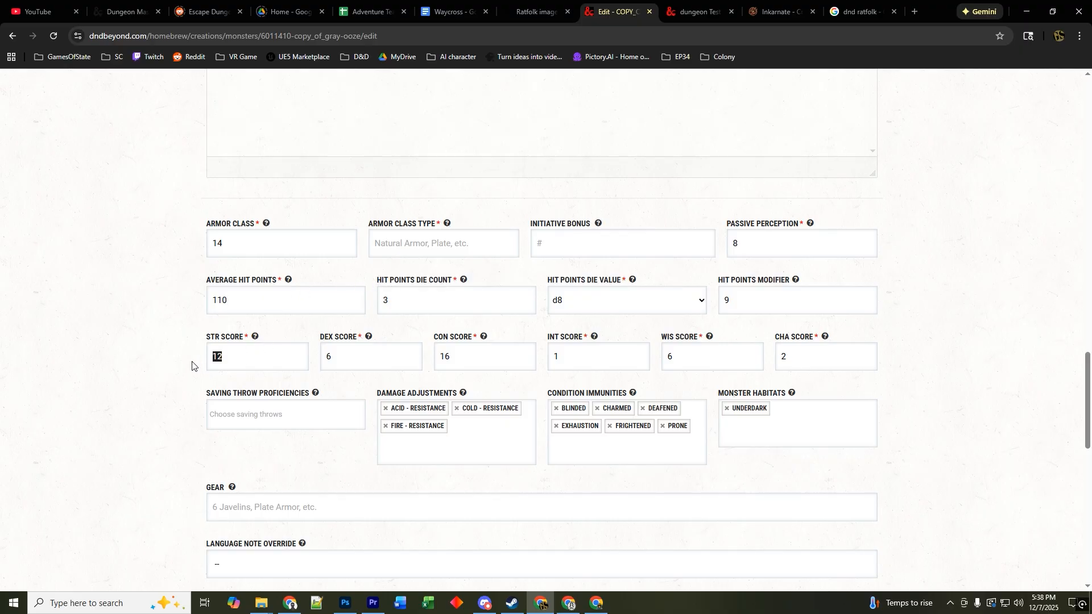
text(20)
key(Tab)
key(Tab)
text(17)
key(Tab)
- Check the remaining ability scores in ChatGPT, and set INT to 3, WIS to 8 and CHA to 3
click(538, 11)
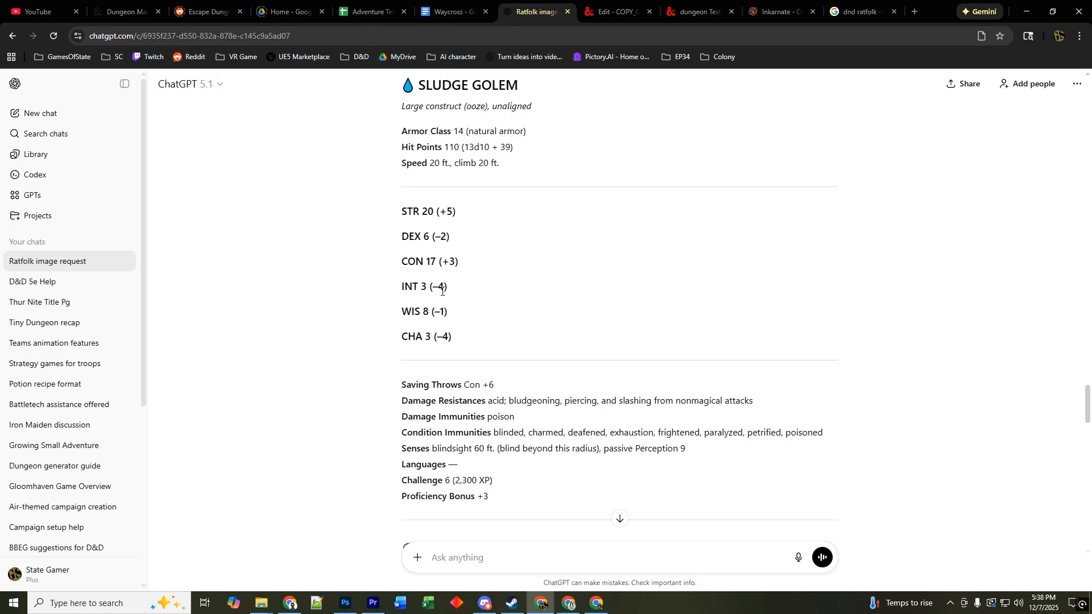
click(611, 13)
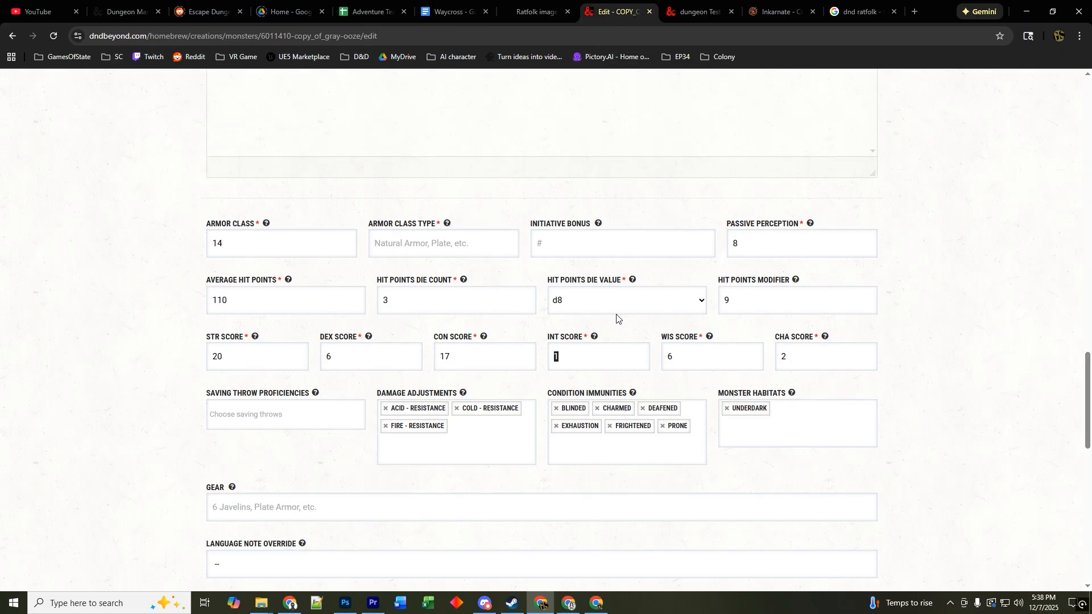
text(3)
key(Tab)
text(8)
key(Tab)
text(3)
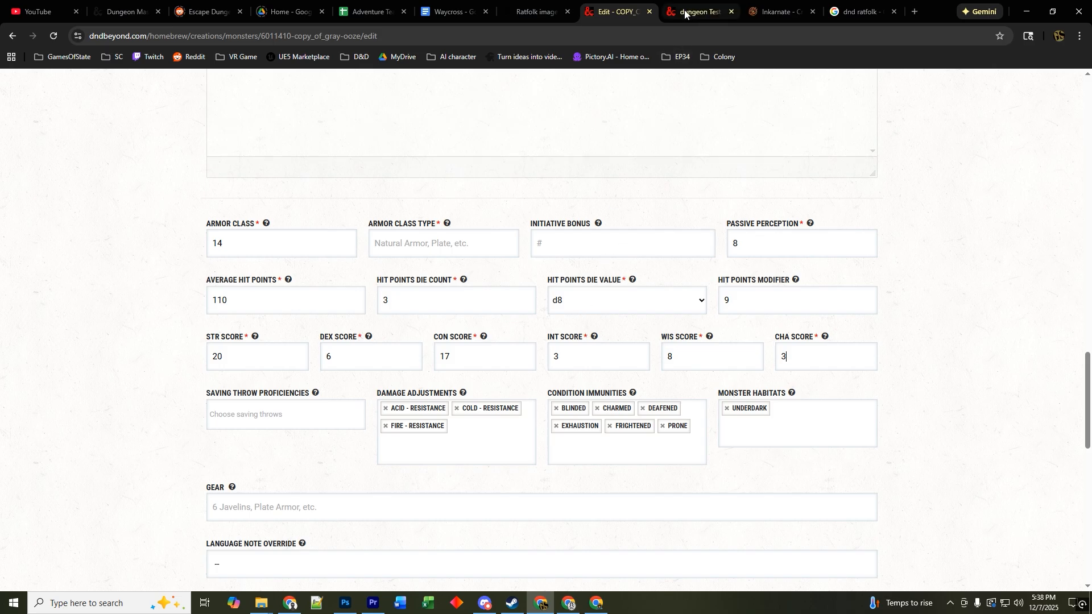
- Match the hit dice to the ChatGPT stat block: die count 13, die value d10 and hit points modifier 39
click(543, 12)
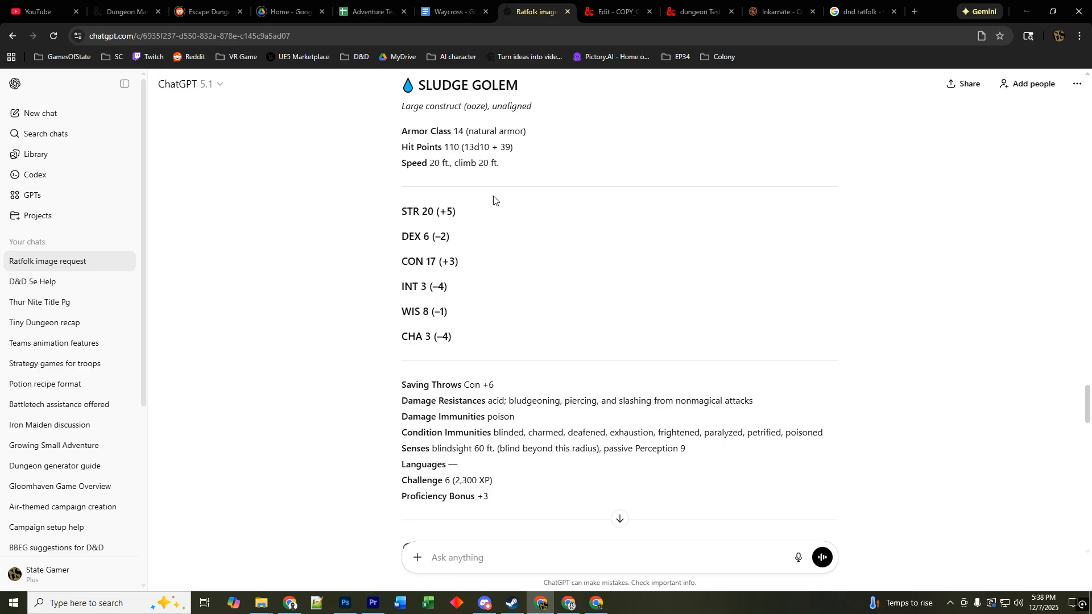
click(617, 12)
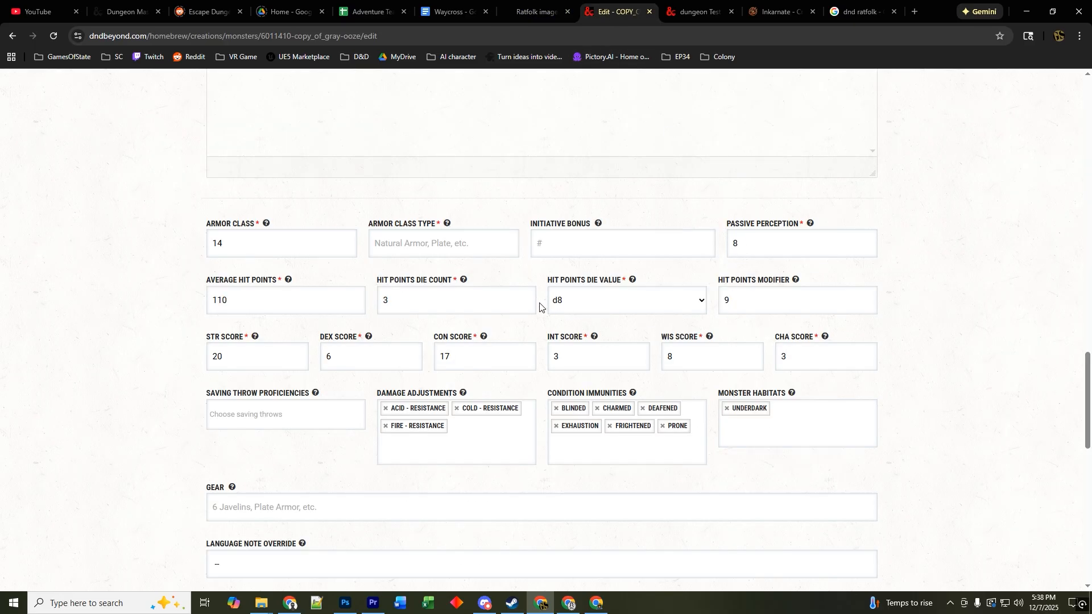
double_click(382, 301)
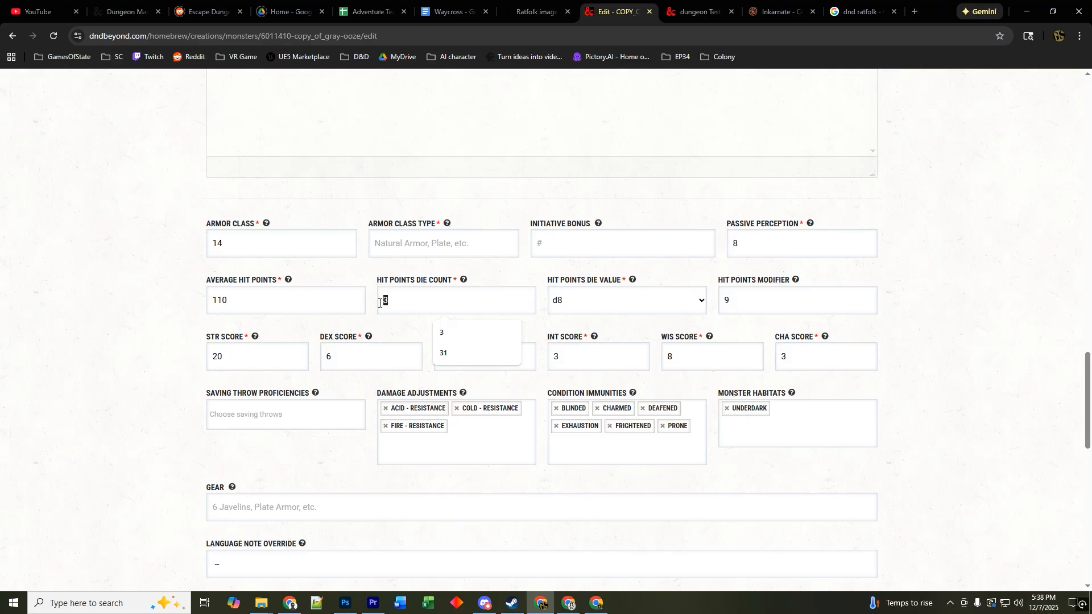
text(13)
click(567, 302)
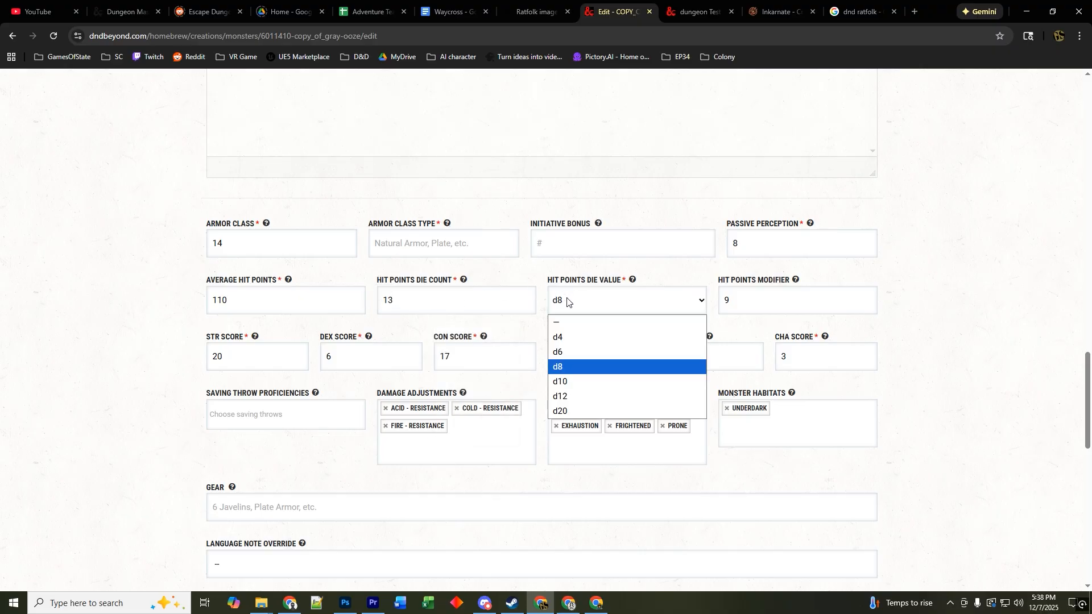
click(581, 381)
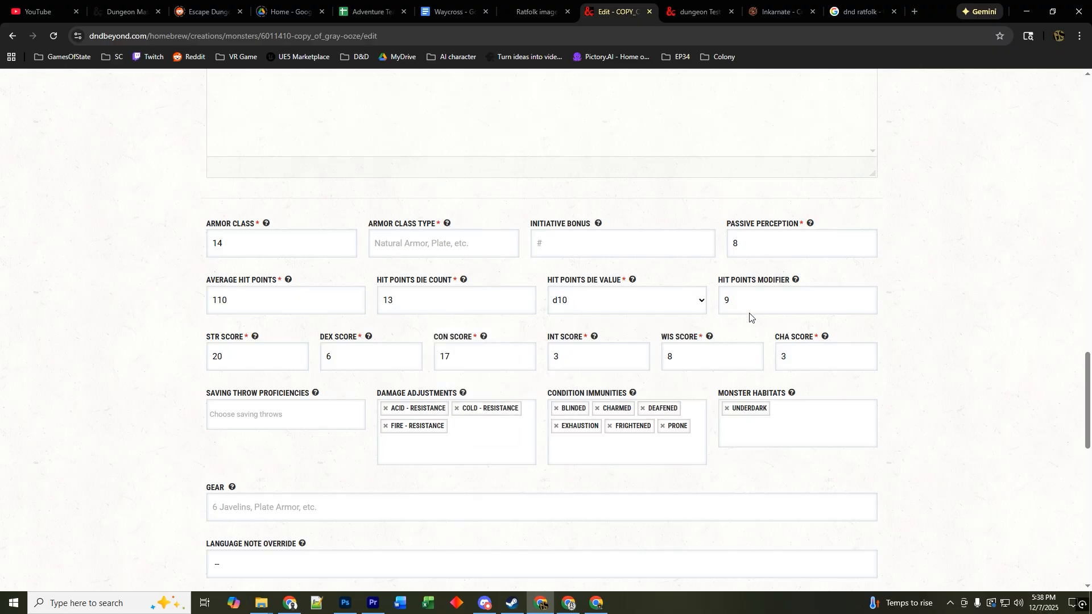
click(550, 12)
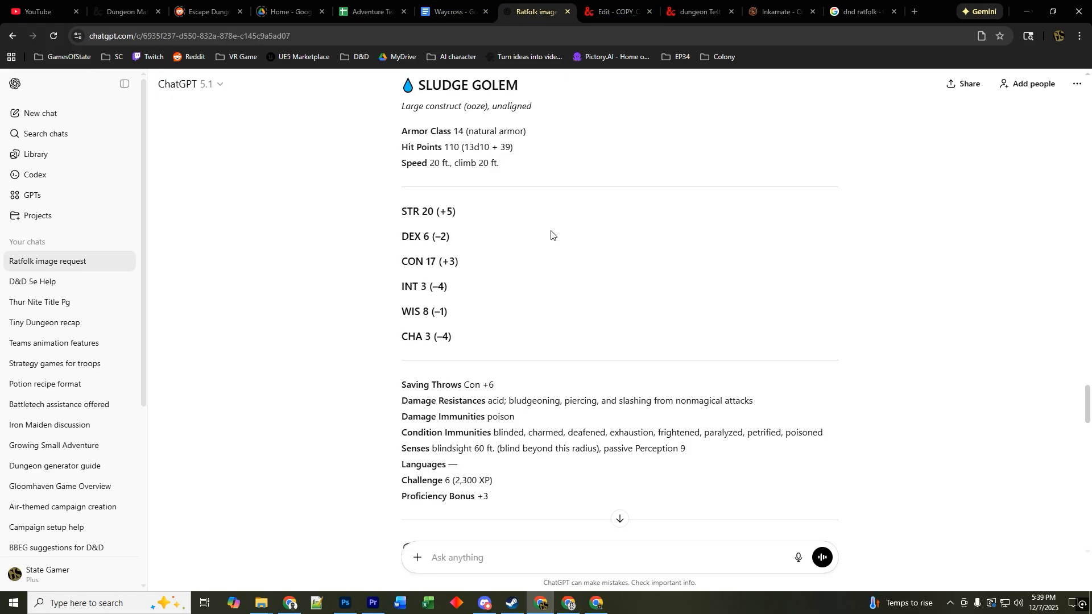
click(624, 12)
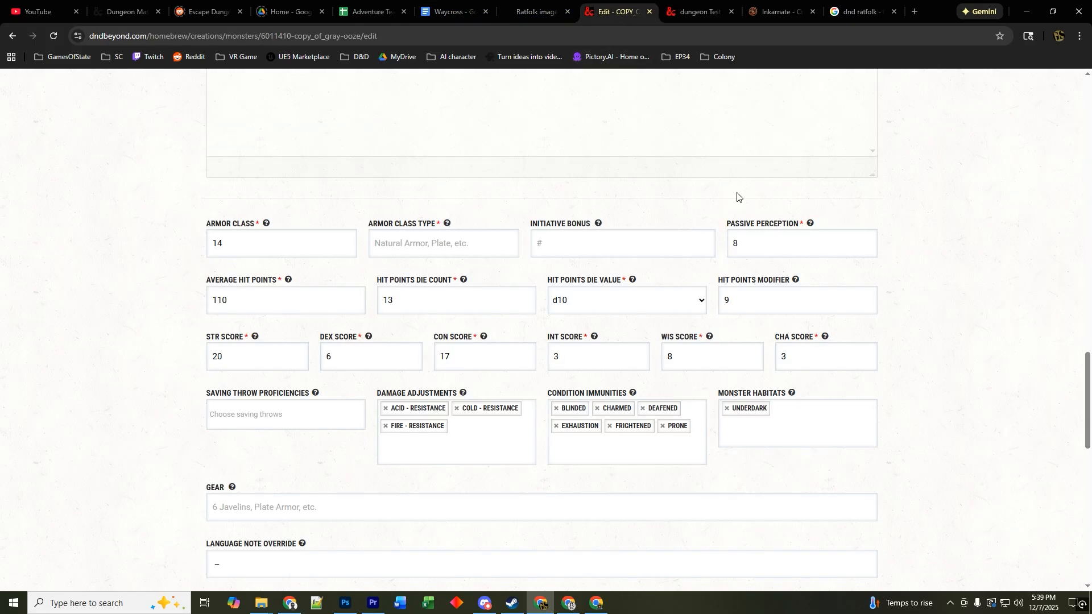
click(726, 300)
text(39)
- Check the saving throws in the ChatGPT stat block and add CON to the monster's saving throw proficiencies
scroll(936, 362, down, 1)
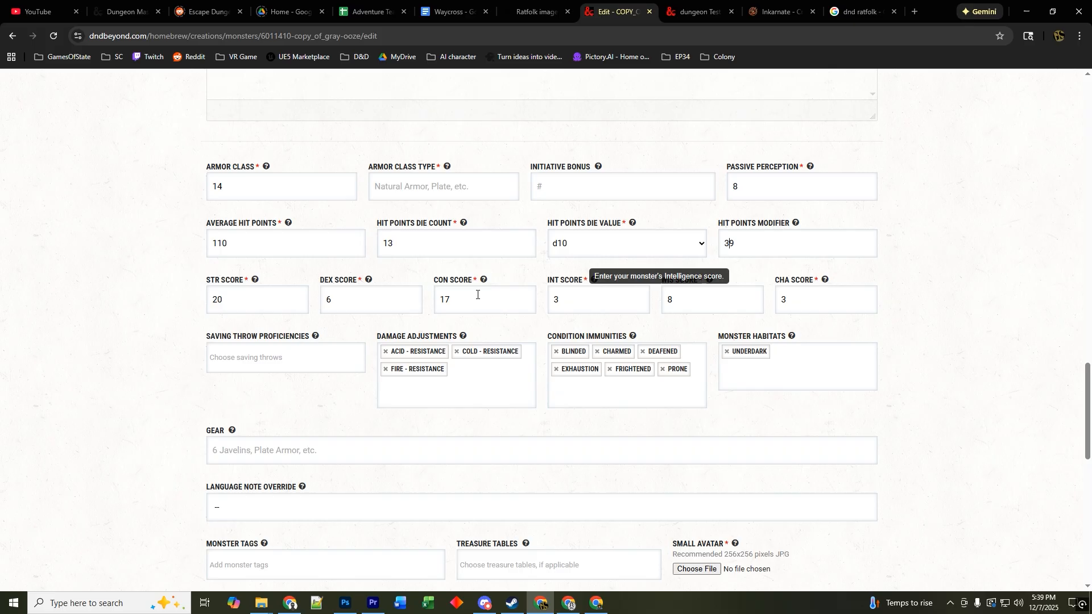
click(534, 11)
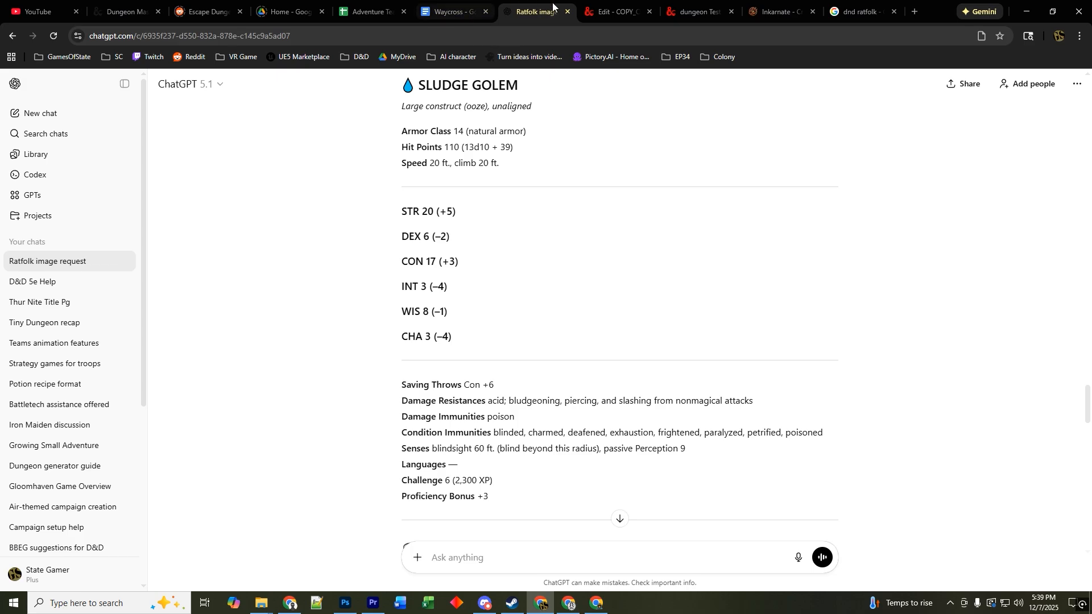
click(614, 12)
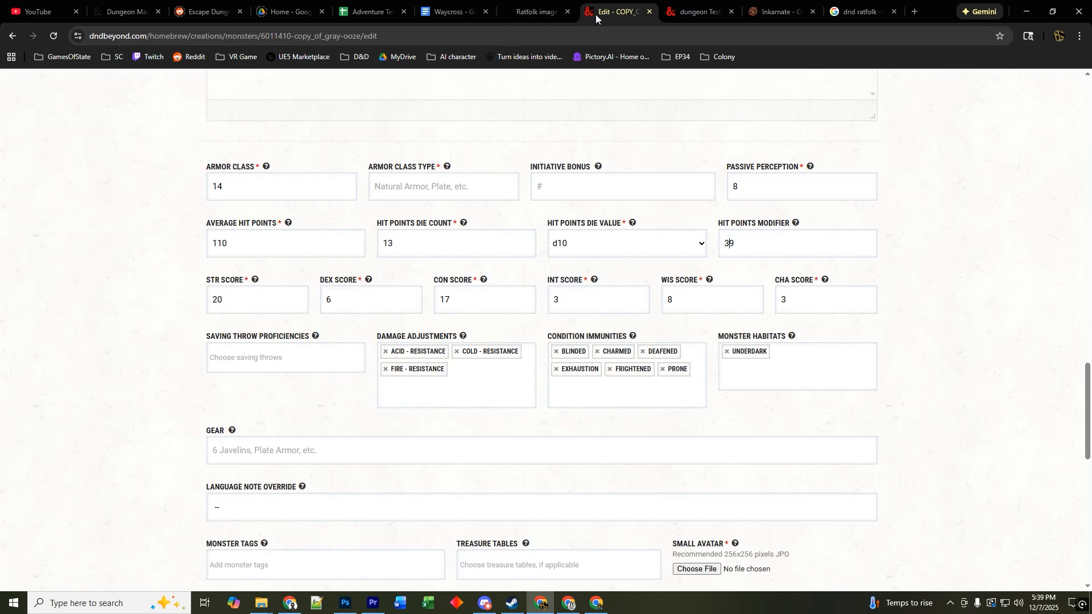
click(266, 361)
click(243, 399)
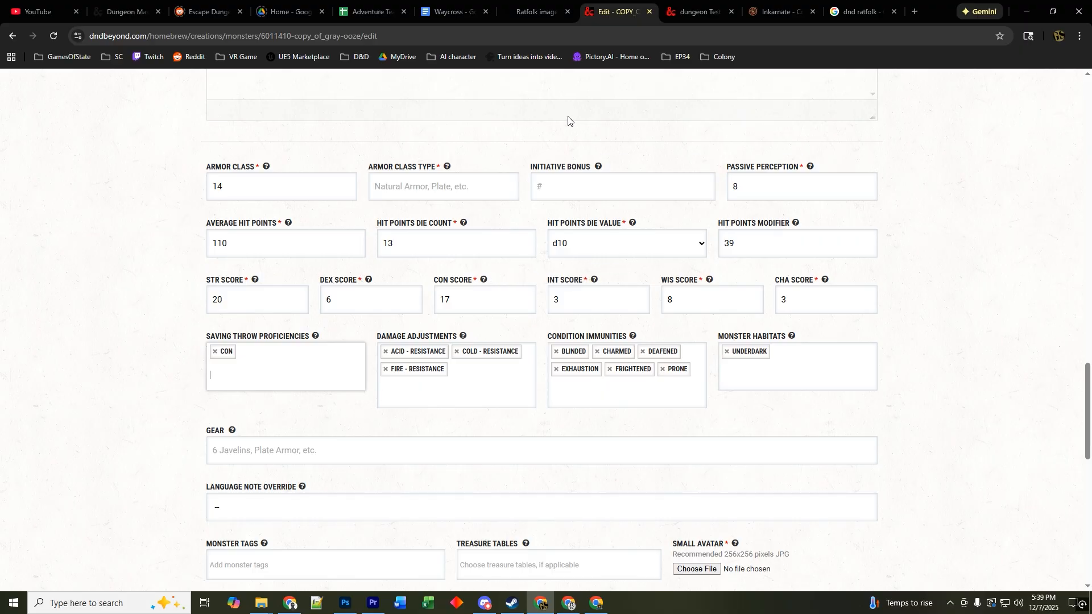
- Check the resistances in ChatGPT, and remove the existing fire, cold and acid resistances from the monster's damage adjustments
click(502, 12)
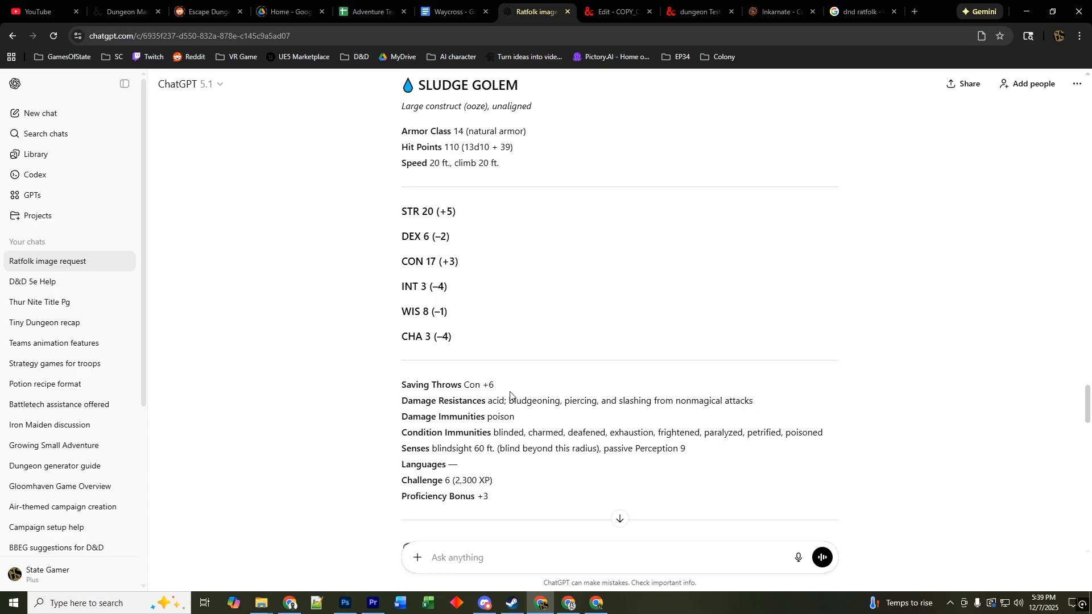
click(614, 14)
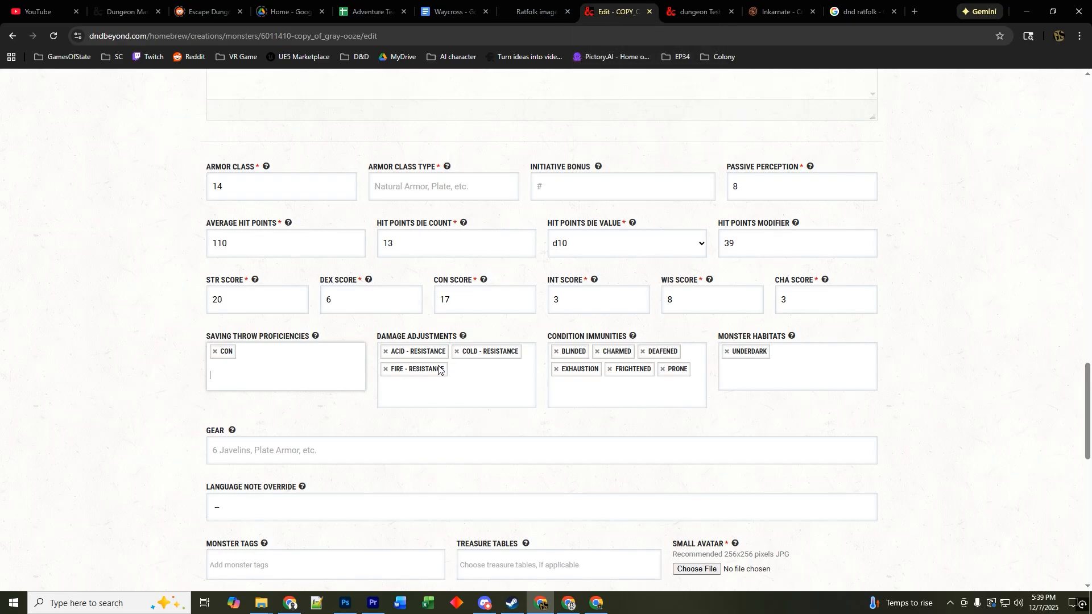
click(386, 371)
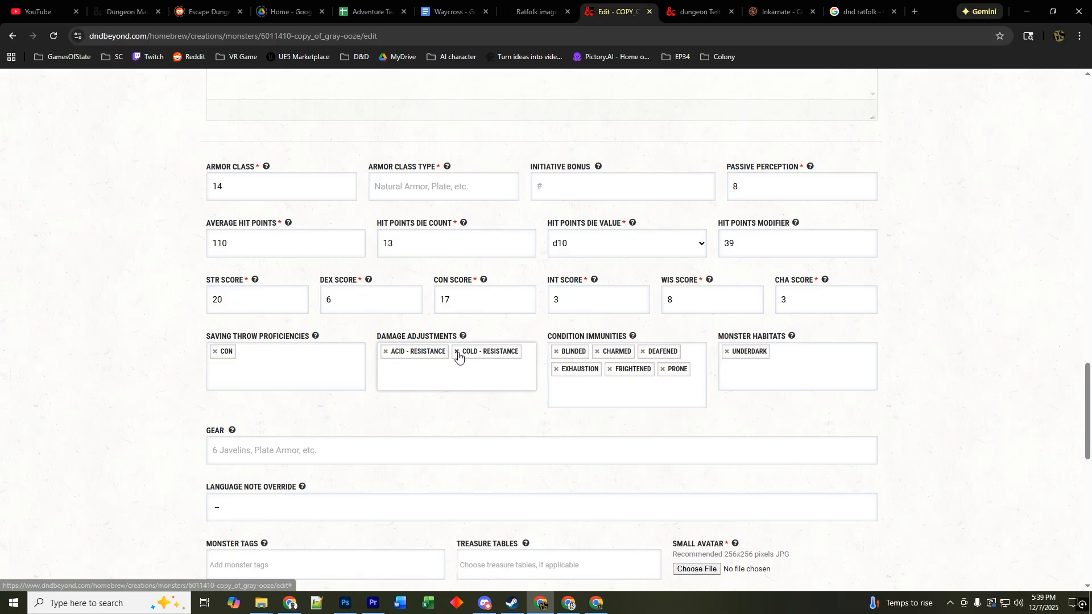
click(457, 351)
click(387, 352)
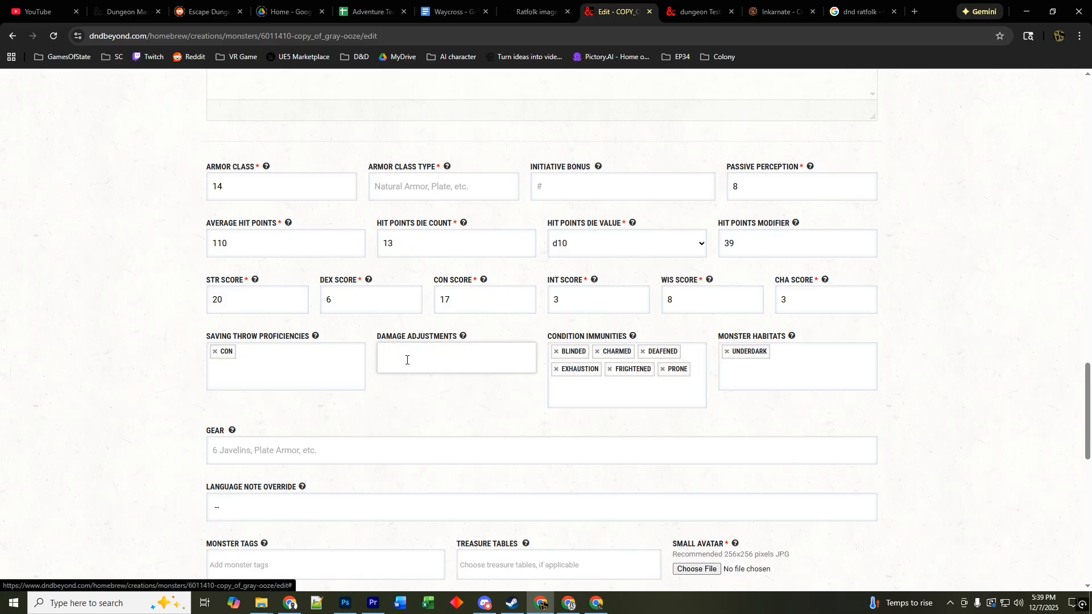
- Add "Bludgeoning, Piercing, and Slashing from Magic Weapons - Resistance" and "Acid - Resistance" to the monster's damage adjustments
click(404, 357)
scroll(448, 449, down, 3)
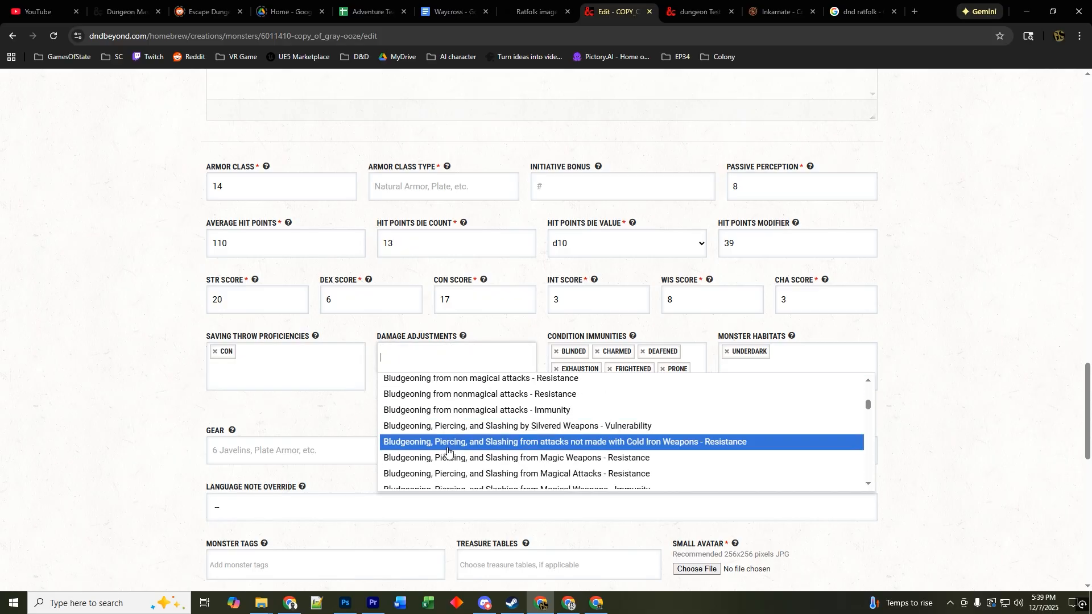
scroll(448, 451, down, 3)
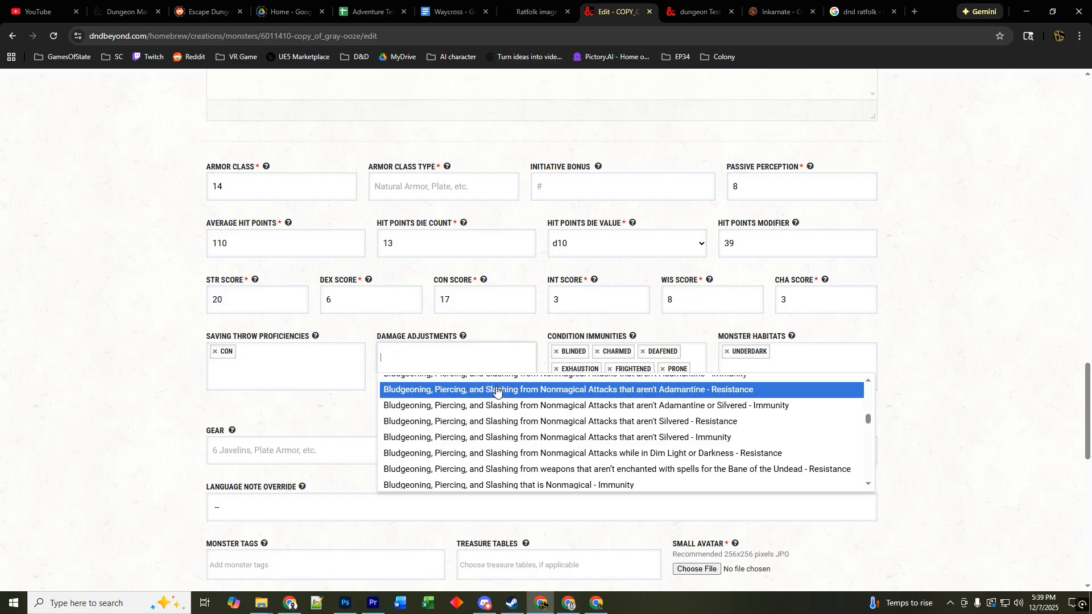
scroll(490, 393, up, 2)
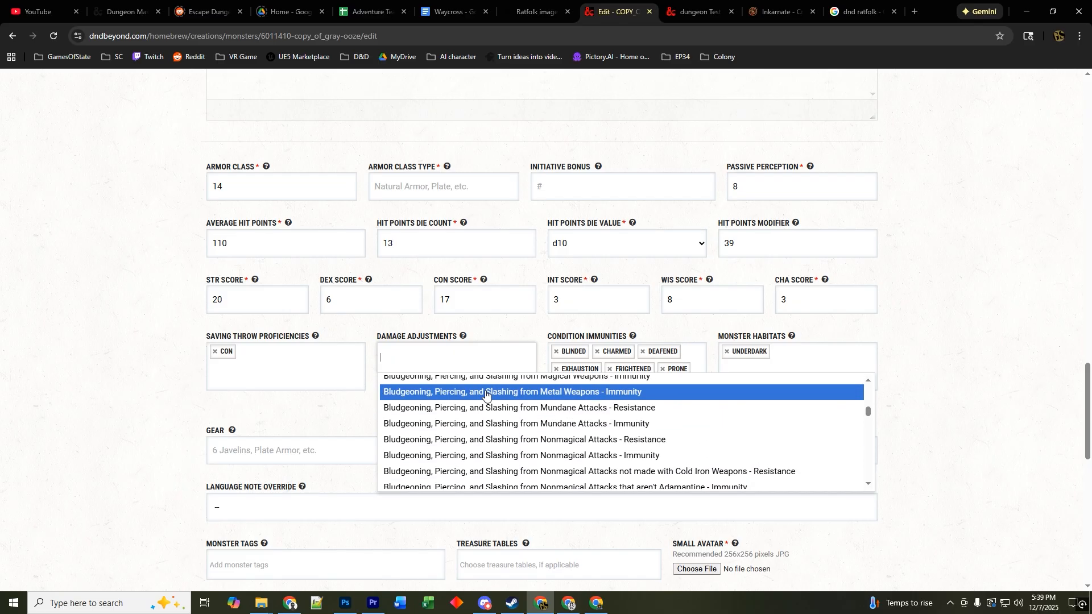
scroll(480, 401, up, 10)
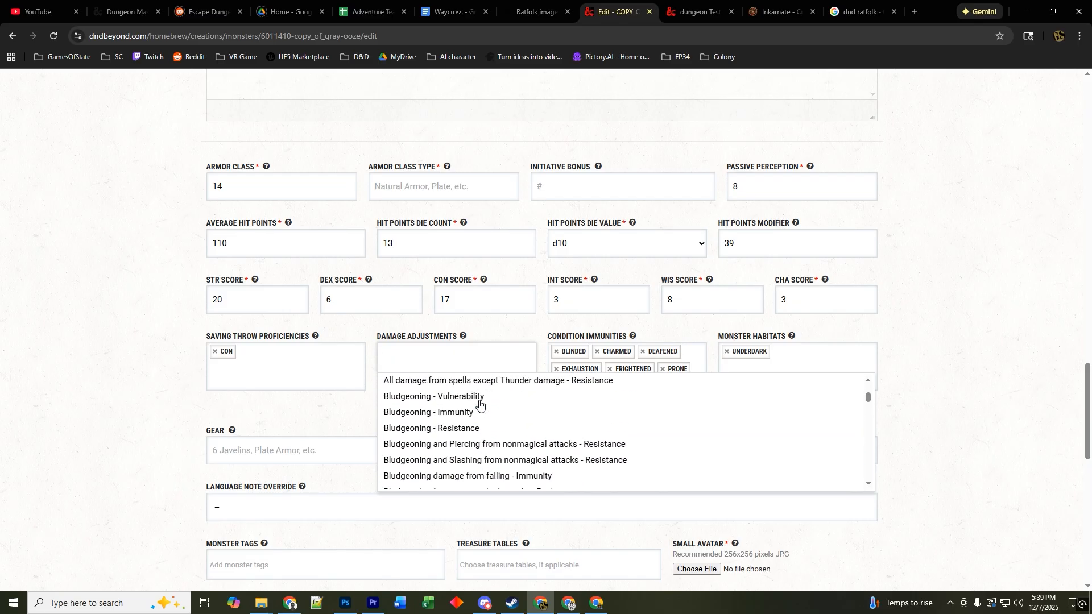
scroll(480, 404, down, 8)
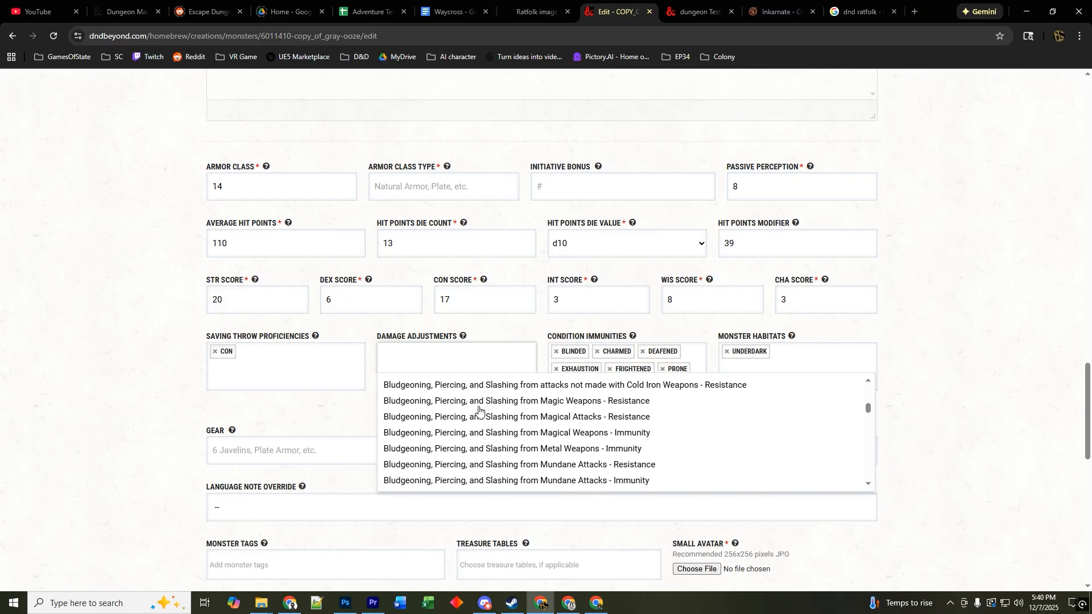
click(479, 401)
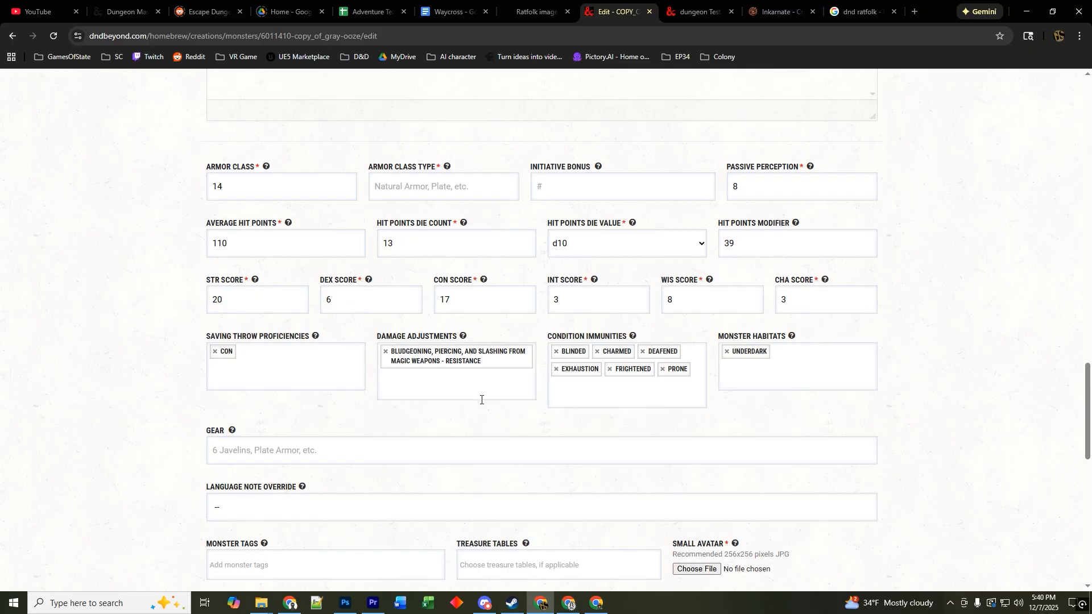
click(413, 384)
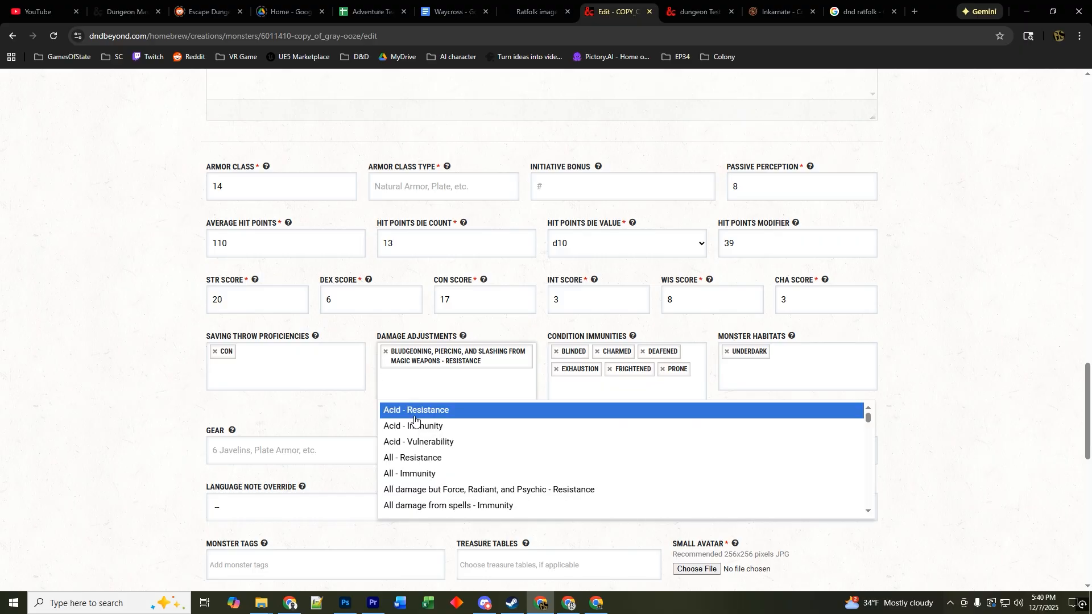
click(419, 410)
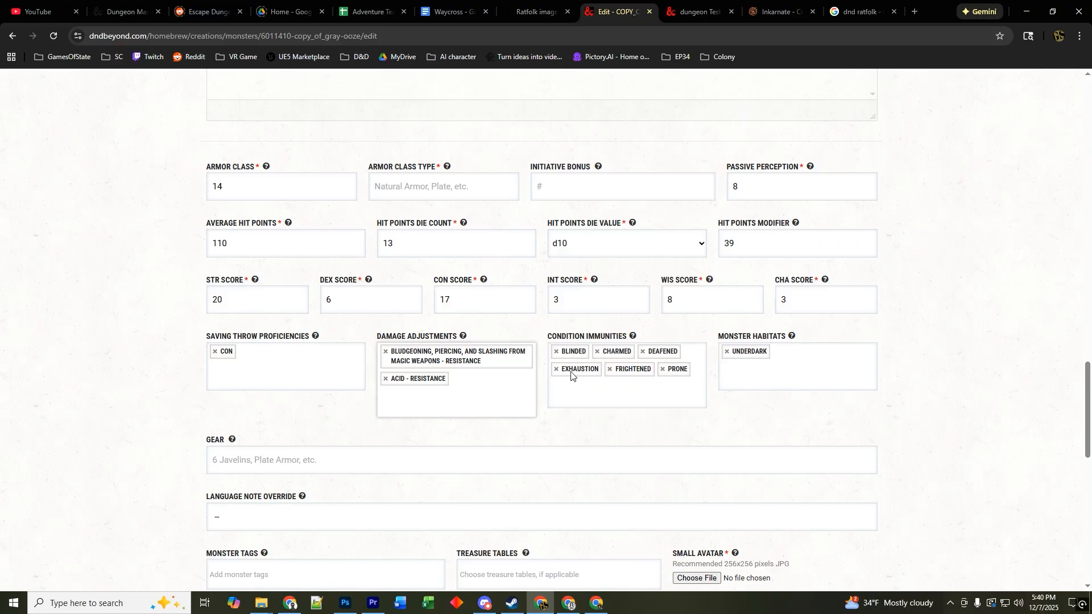
- Remove all existing condition immunities from the monster: Blinded, Charmed, Deafened, Exhaustion, Frightened and Prone
click(556, 351)
click(556, 352)
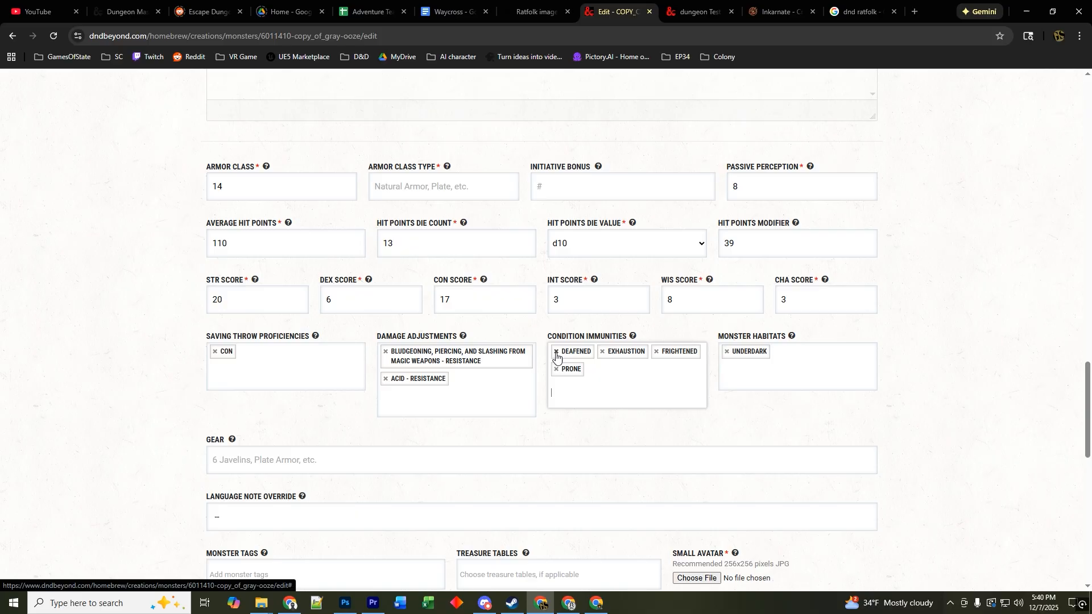
click(556, 352)
click(557, 352)
click(556, 352)
click(556, 353)
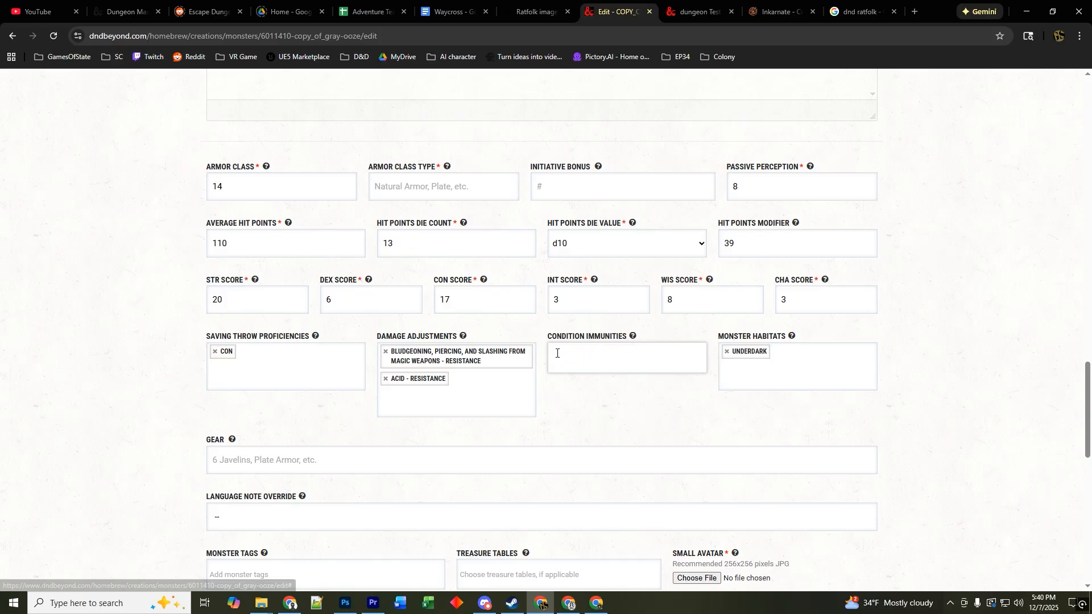
- Add Poisoned to the monster's emptied condition immunities
click(557, 353)
scroll(573, 455, down, 1)
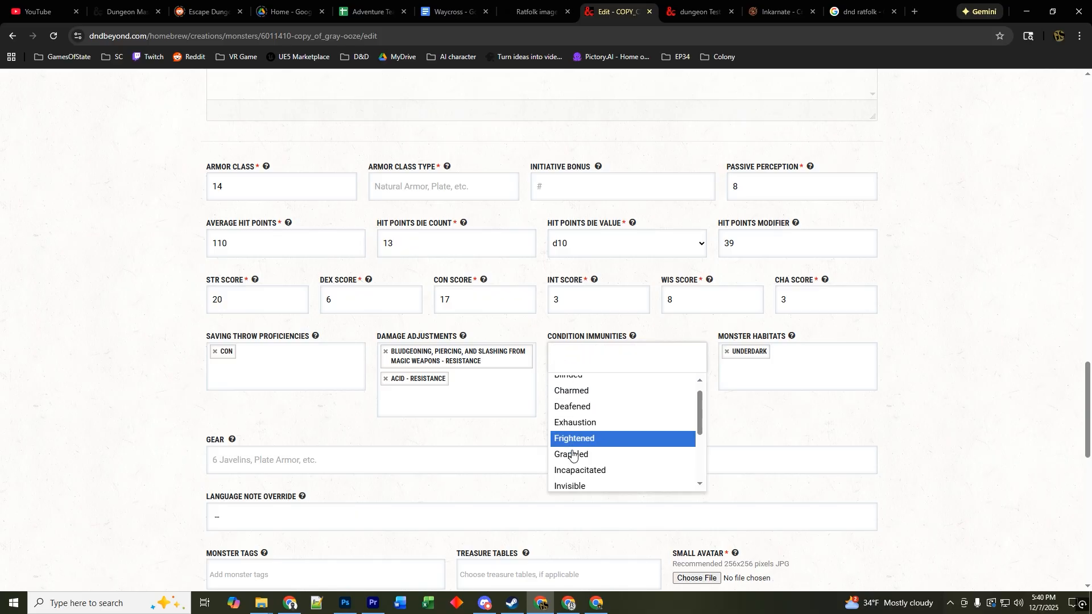
scroll(573, 452, down, 2)
scroll(575, 449, down, 1)
click(575, 444)
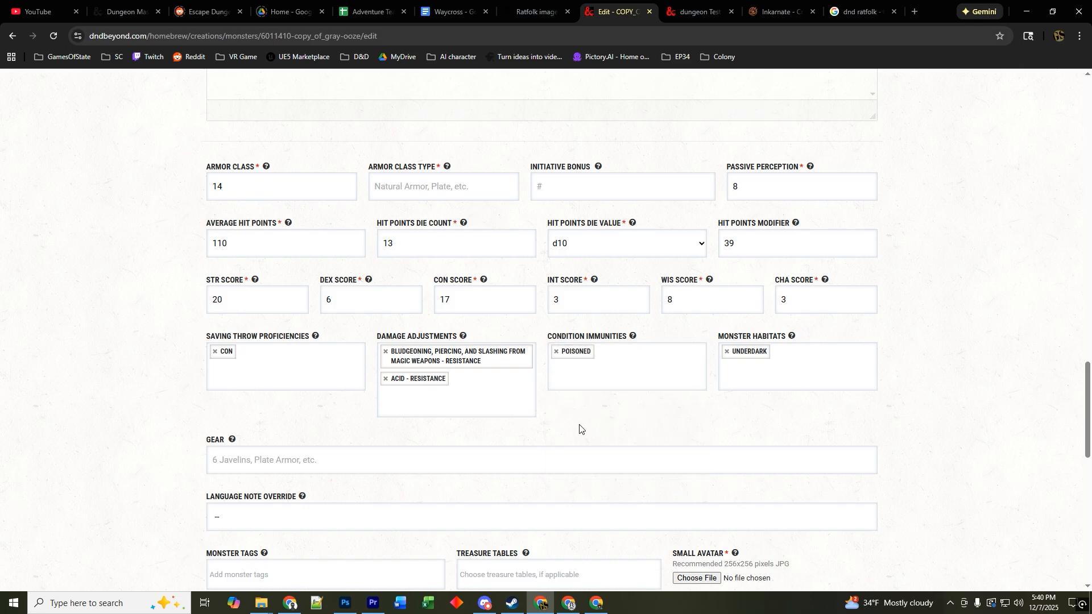
- Check the immunities in ChatGPT, add "Poison - Immunity" to the damage adjustments and remove Poisoned from the condition immunities
click(532, 11)
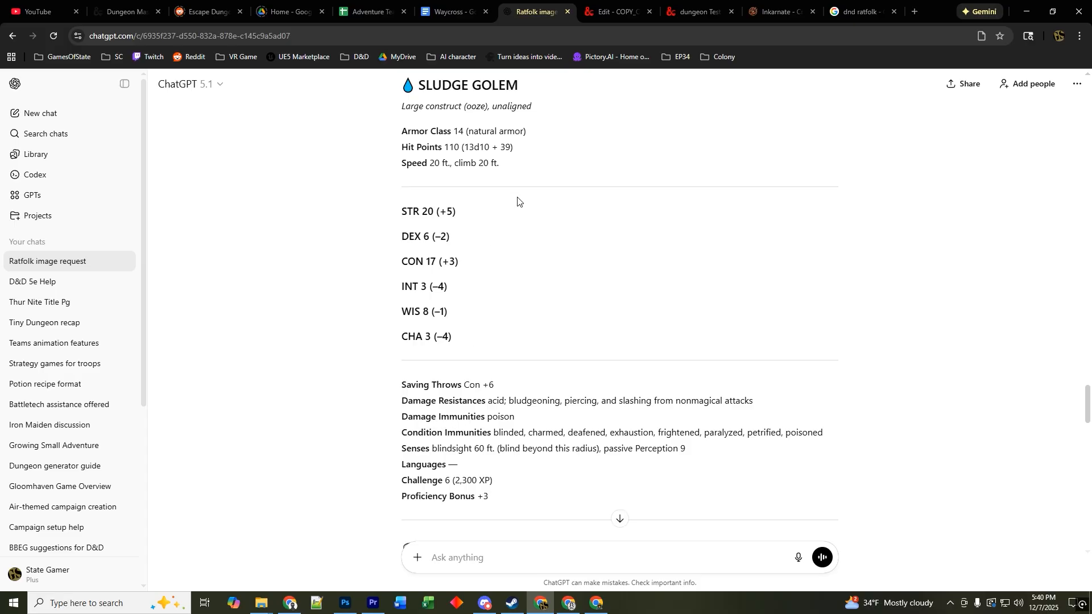
click(586, 17)
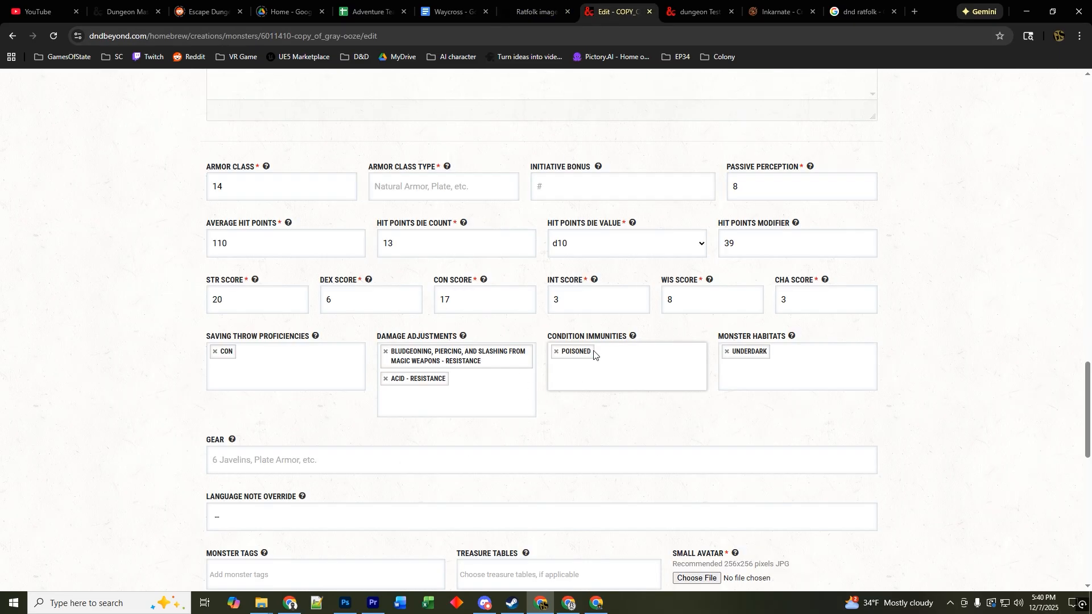
click(441, 403)
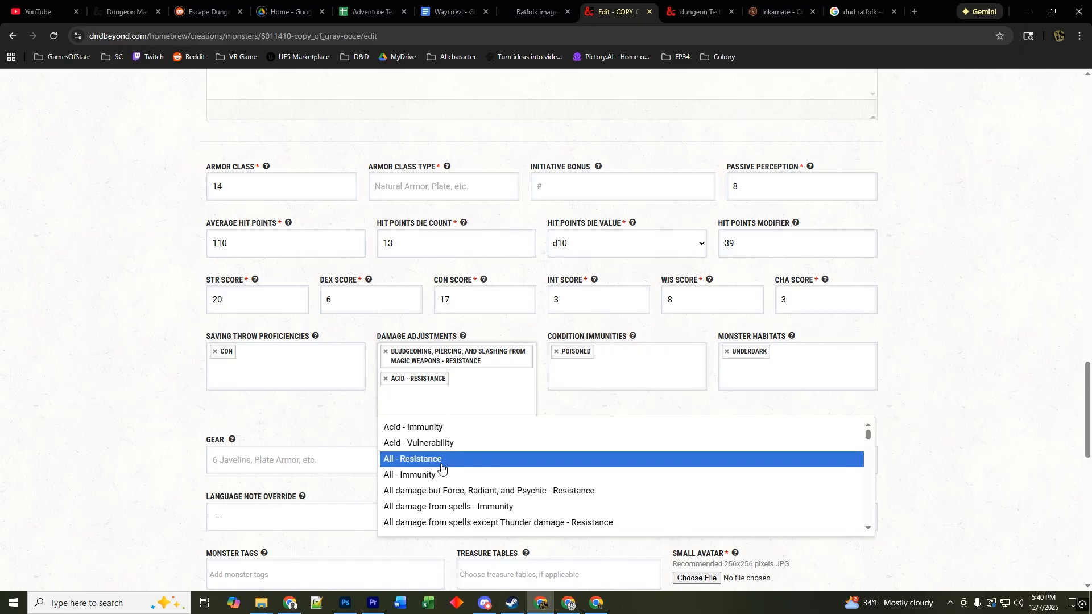
scroll(442, 466, down, 15)
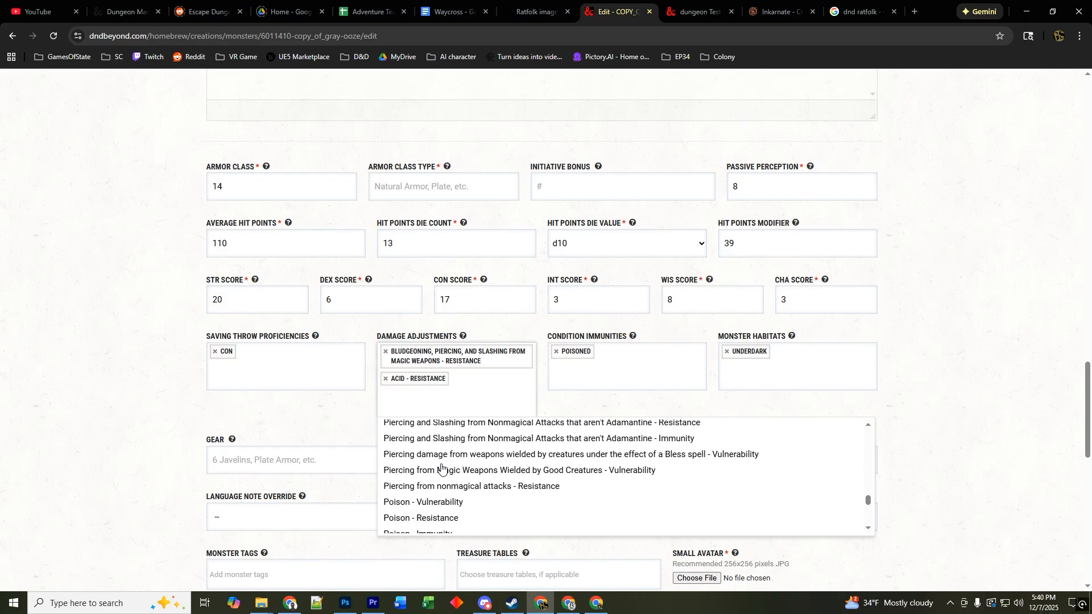
scroll(441, 467, down, 2)
scroll(441, 466, up, 1)
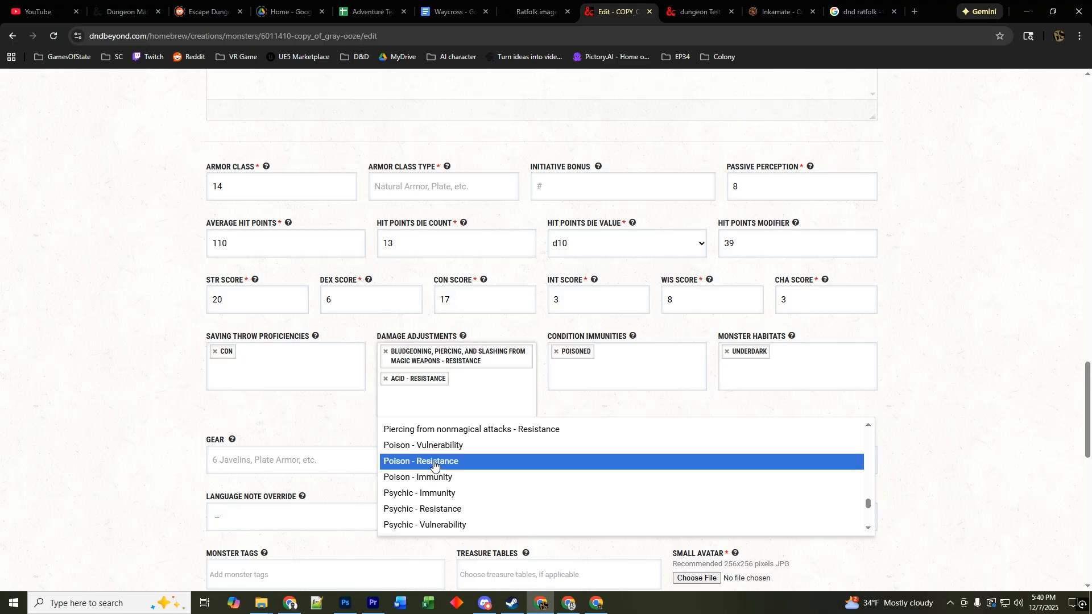
click(428, 479)
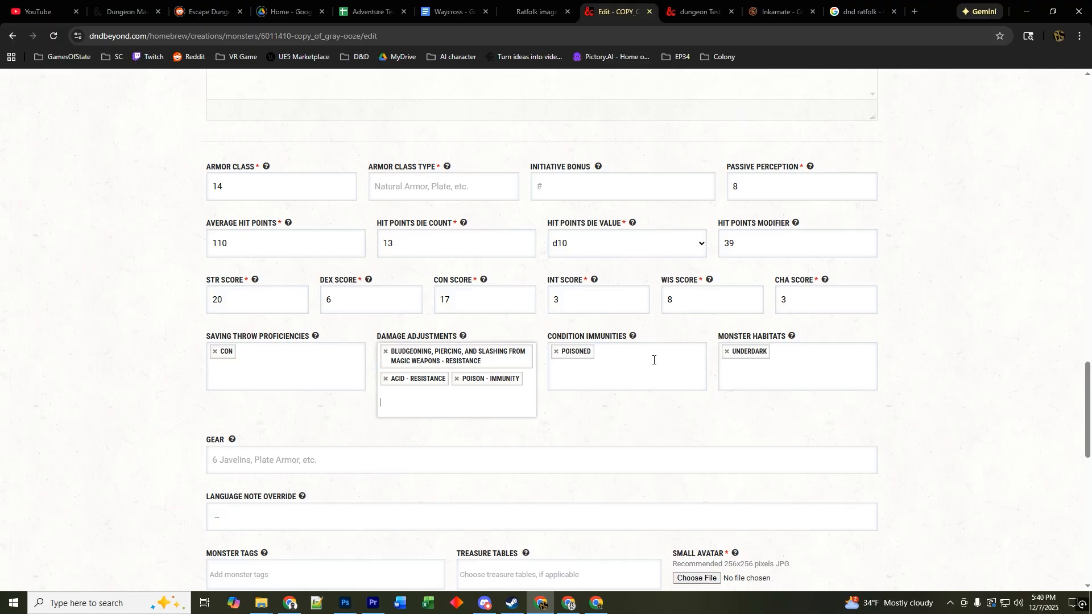
click(556, 351)
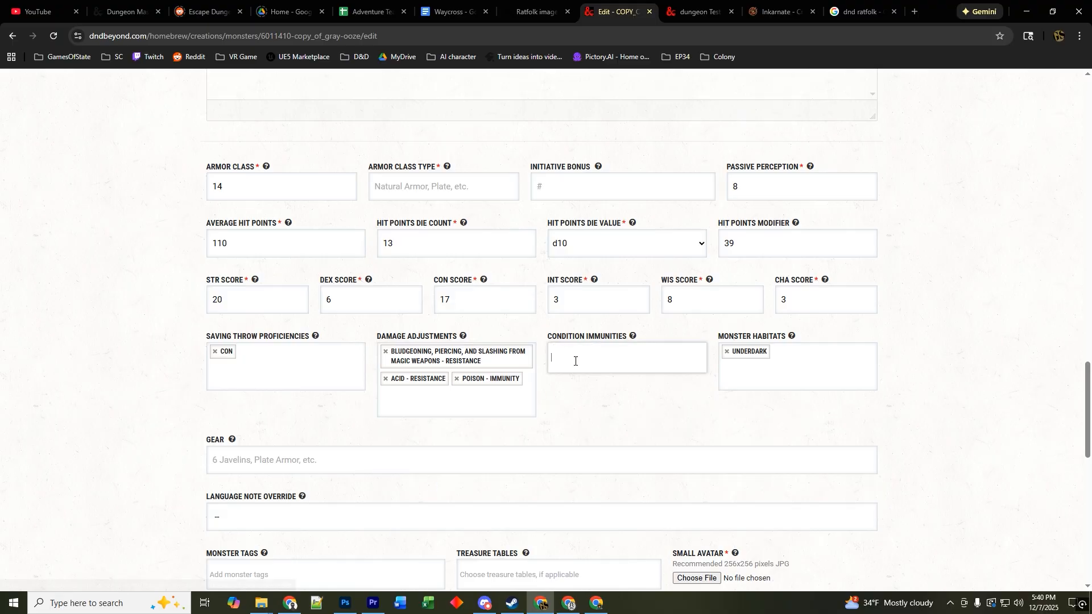
- Check the condition immunities in the ChatGPT stat block, and add Blinded, Deafened, Exhaustion and Charmed to the monster's condition immunities
click(514, 12)
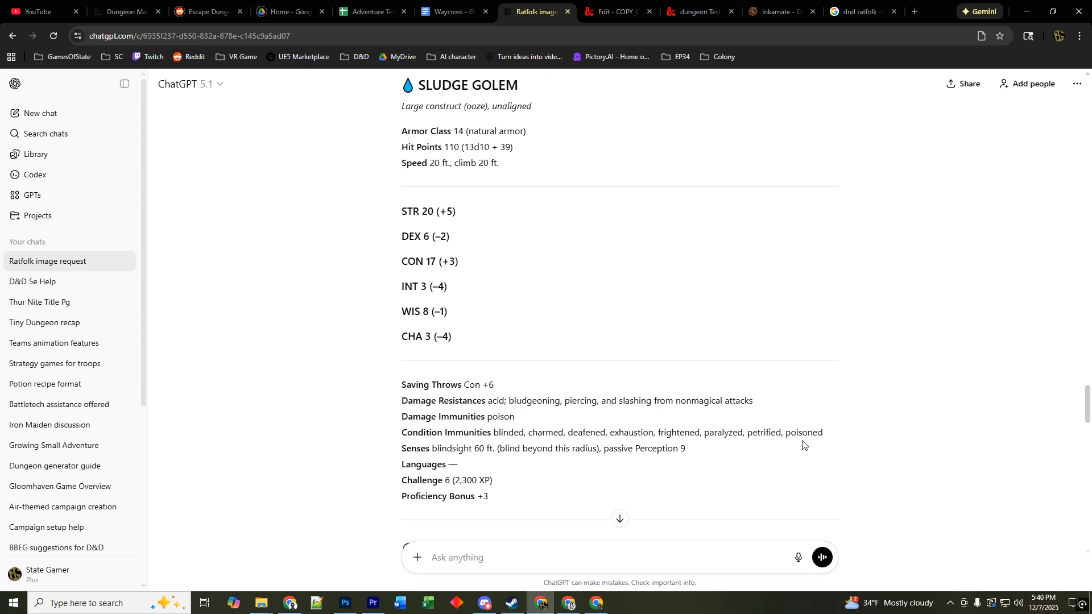
click(615, 12)
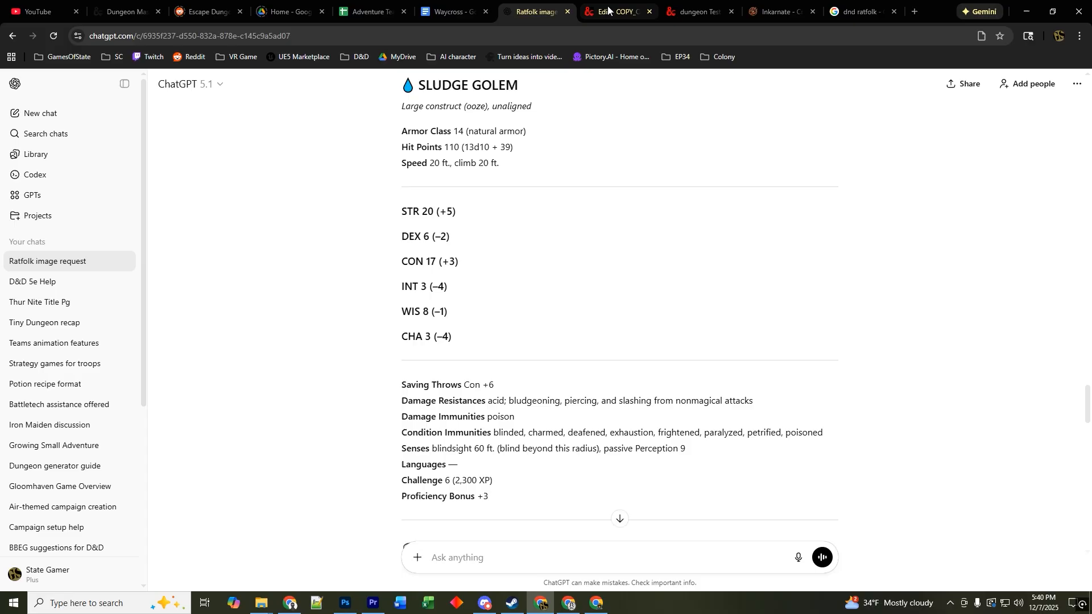
click(568, 346)
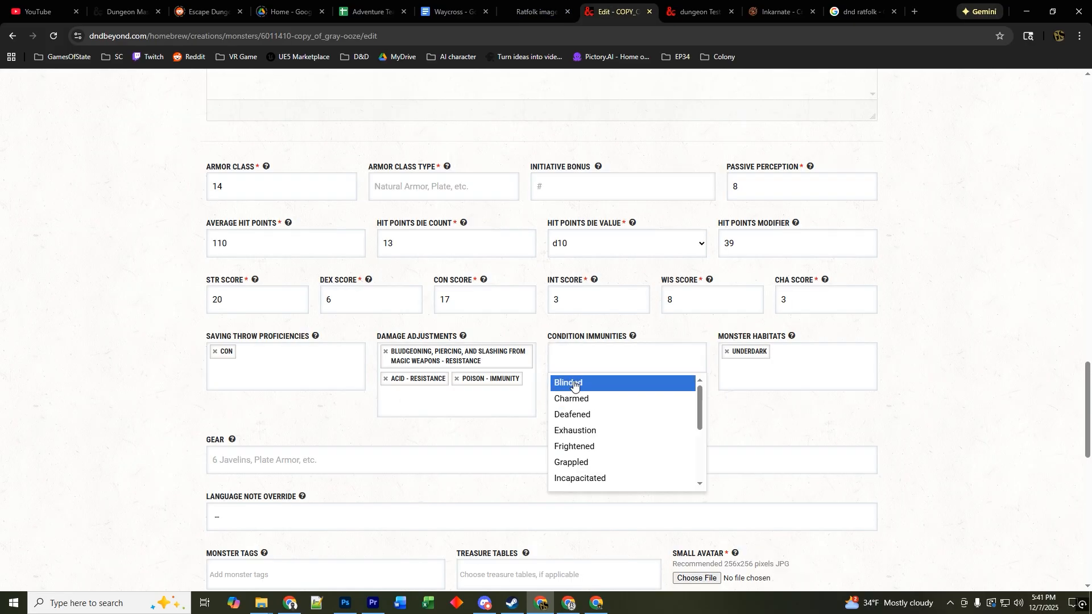
click(571, 382)
click(582, 367)
click(585, 421)
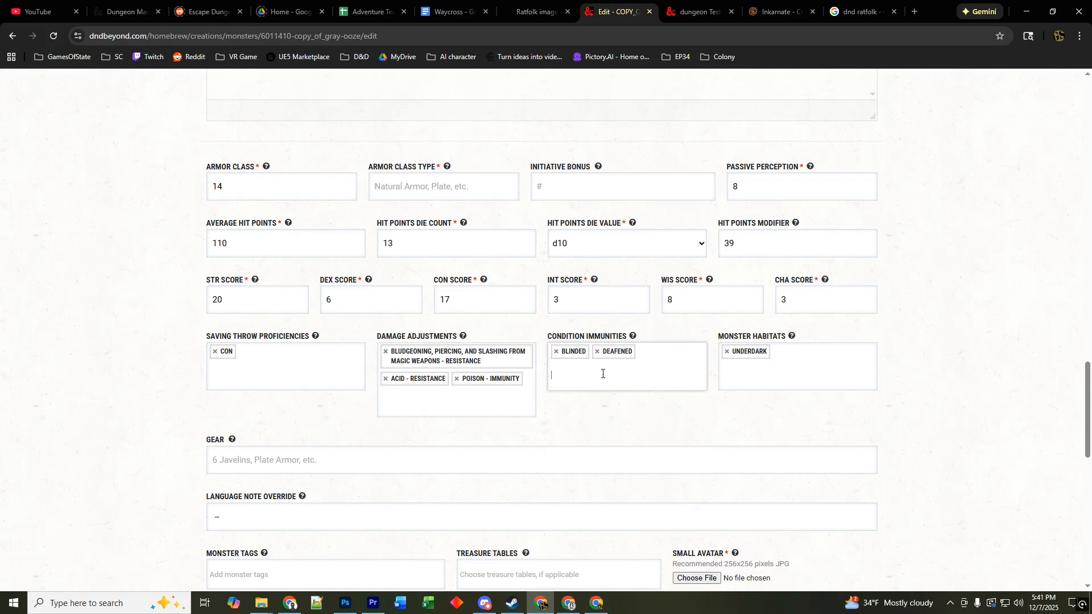
click(597, 372)
click(595, 419)
click(595, 377)
click(593, 408)
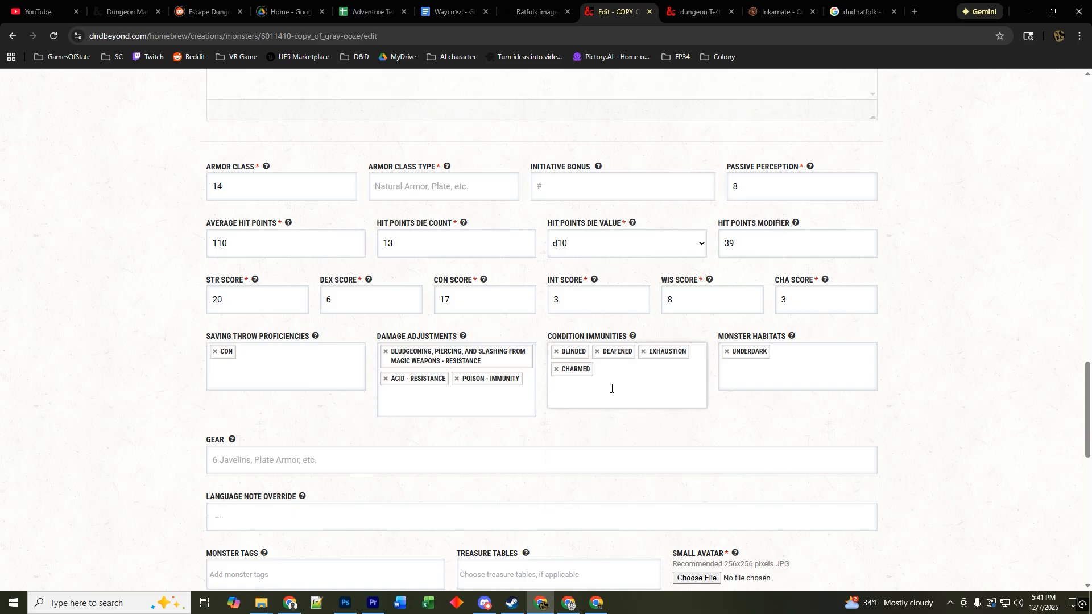
- Recheck the ChatGPT condition immunities, and add the remaining Petrified, Poisoned, Paralyzed and Frightened to the monster
click(609, 404)
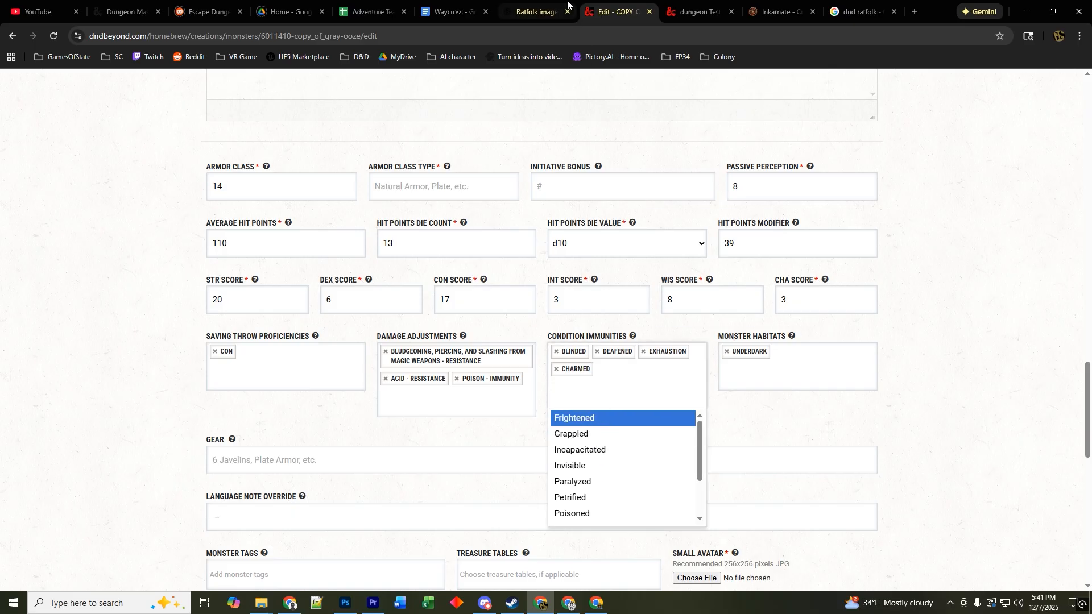
click(534, 12)
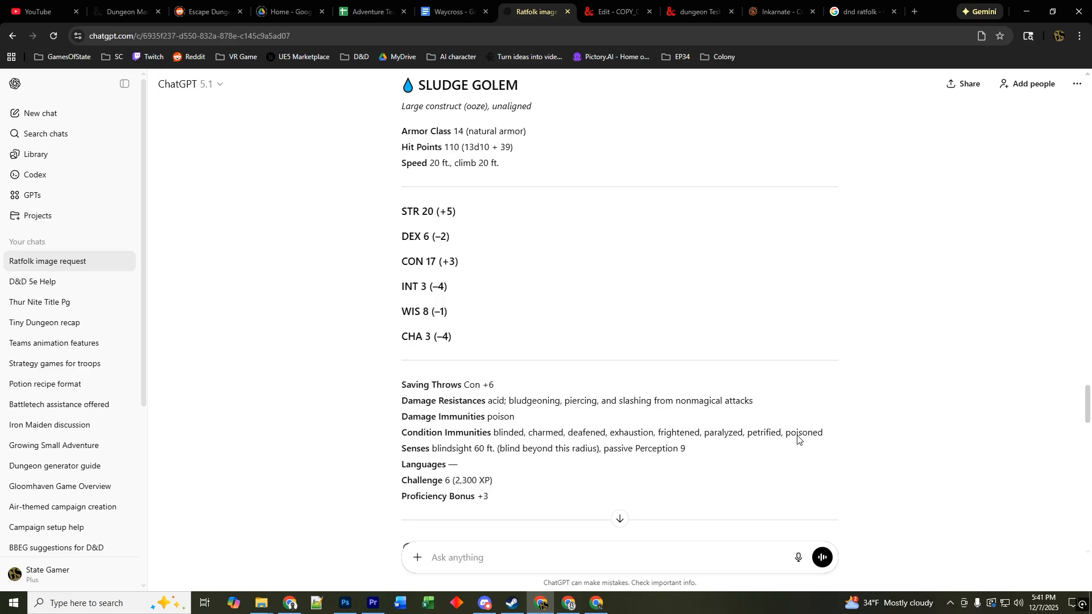
click(616, 13)
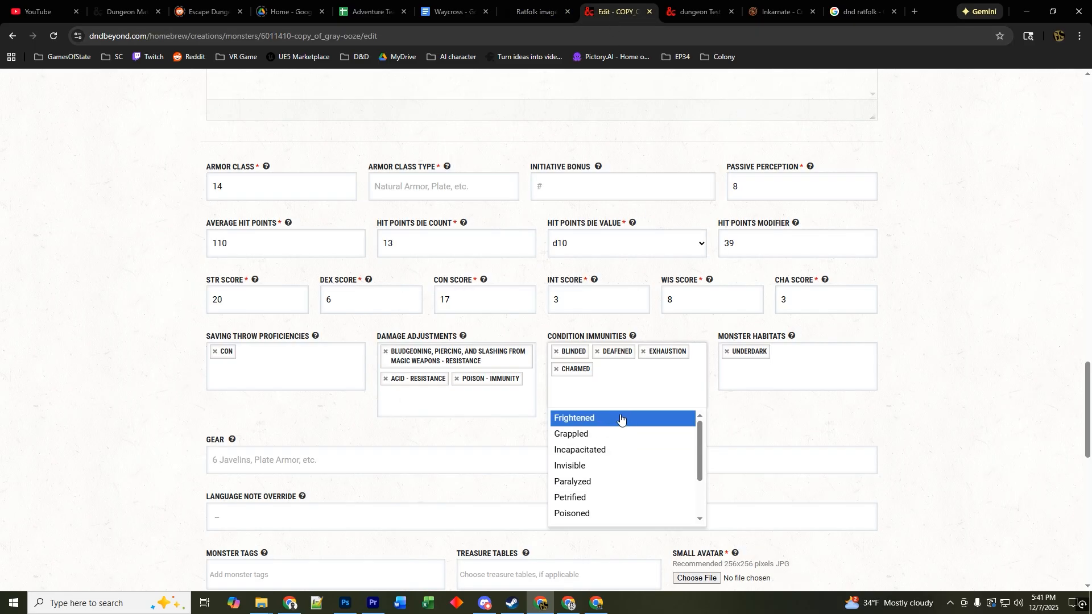
click(610, 498)
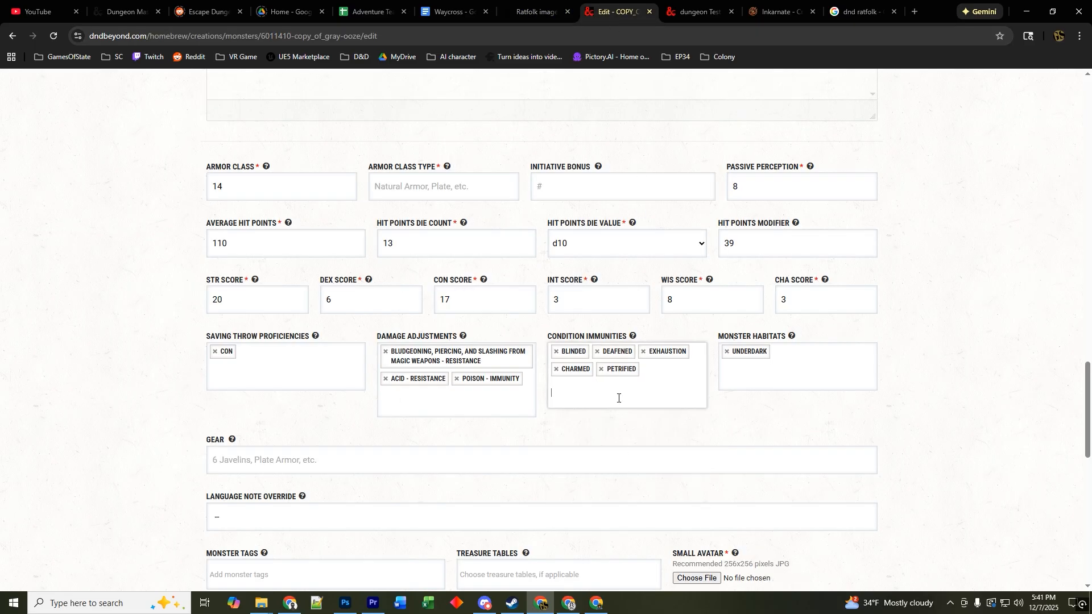
click(617, 397)
click(615, 498)
click(647, 400)
click(615, 483)
click(613, 412)
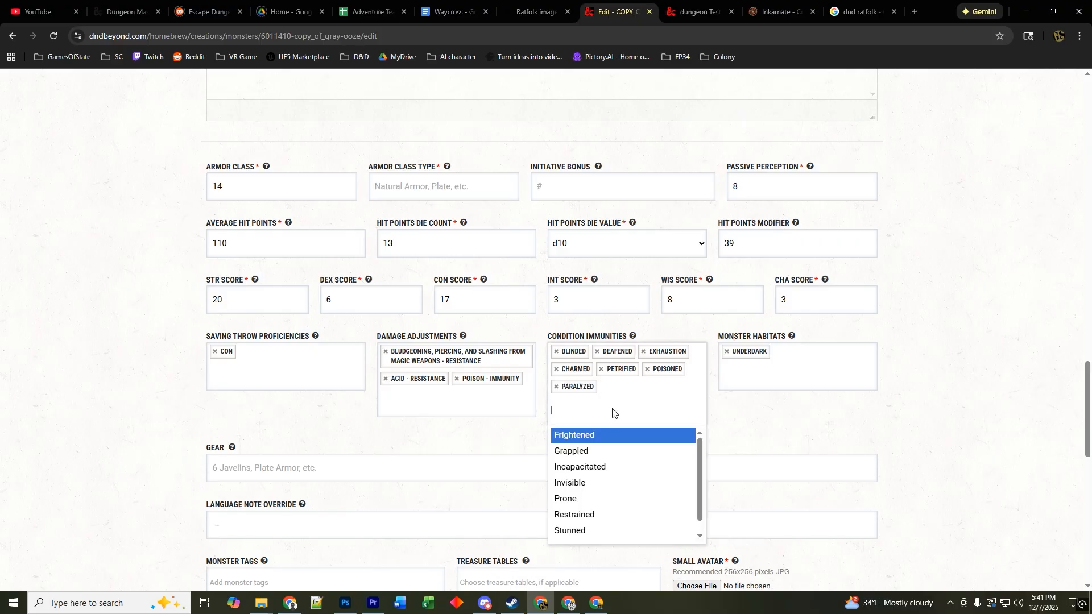
click(601, 439)
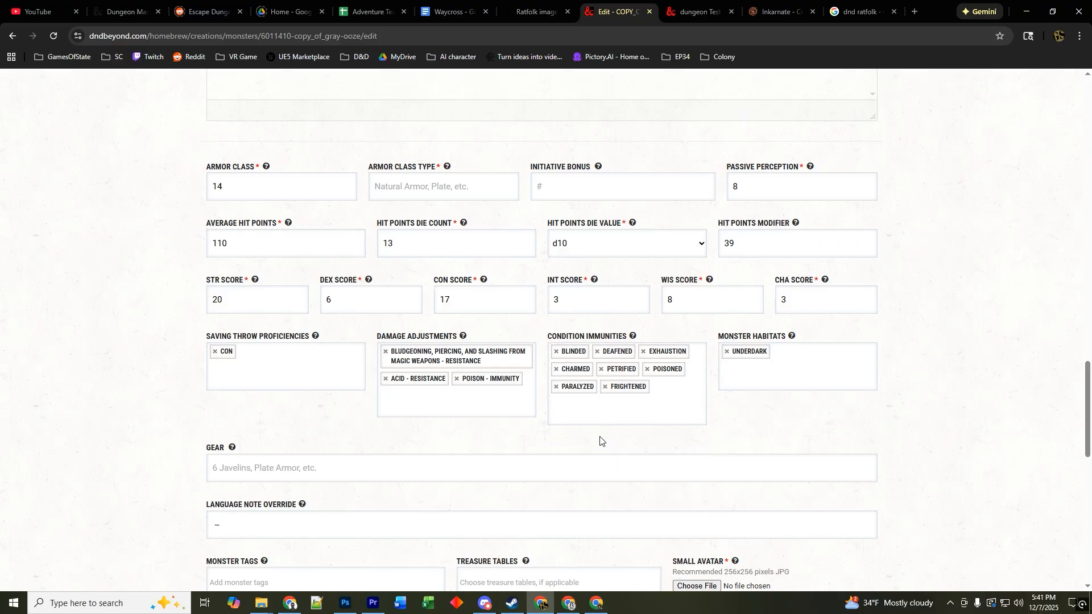
- Check the senses in the ChatGPT stat block and set the monster's passive perception to 9
click(546, 16)
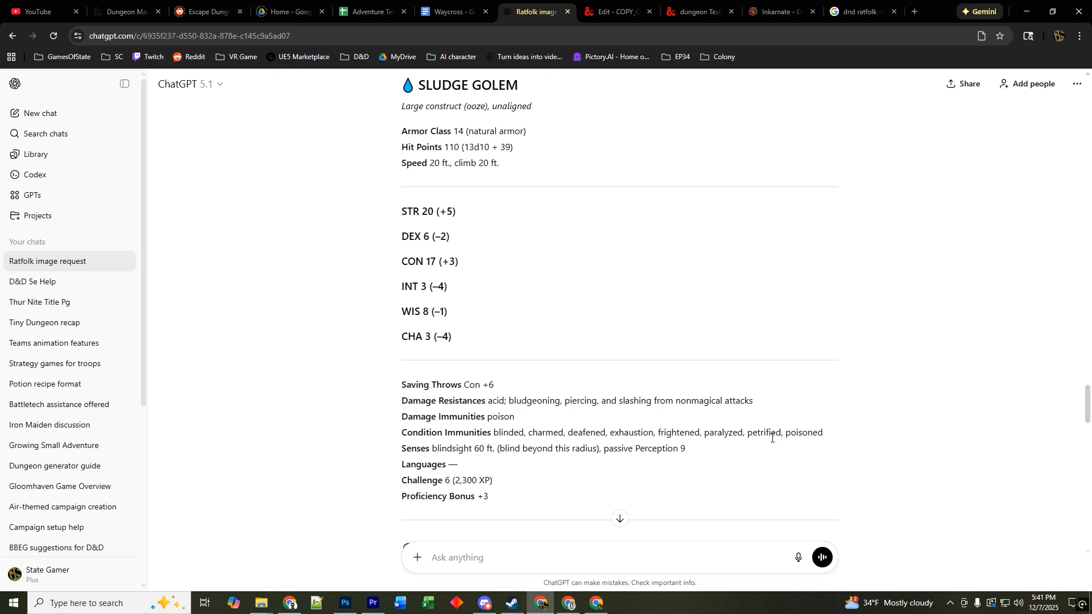
scroll(532, 444, down, 1)
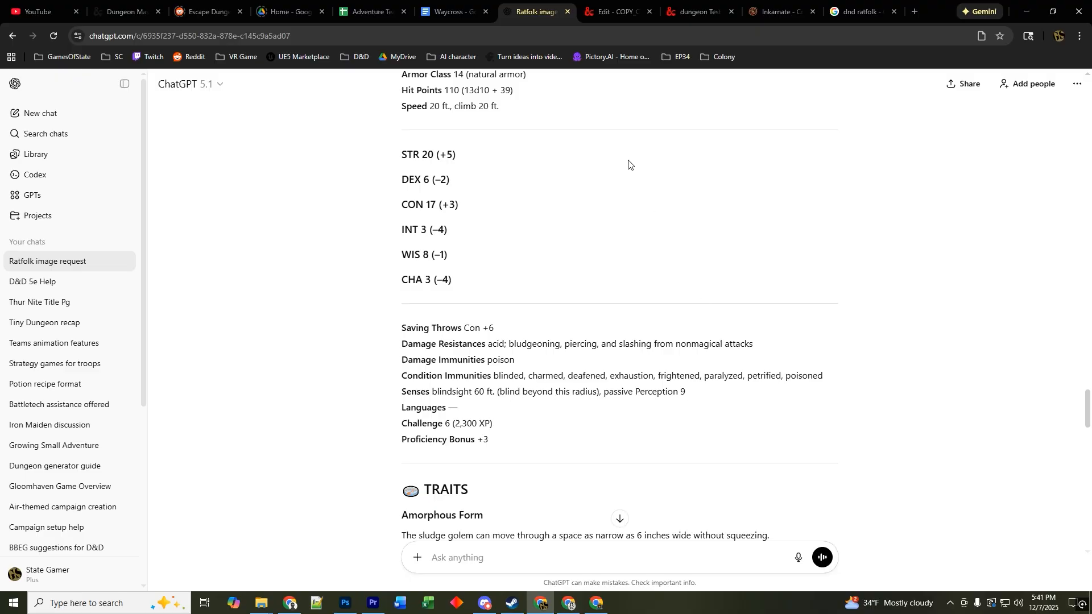
click(612, 13)
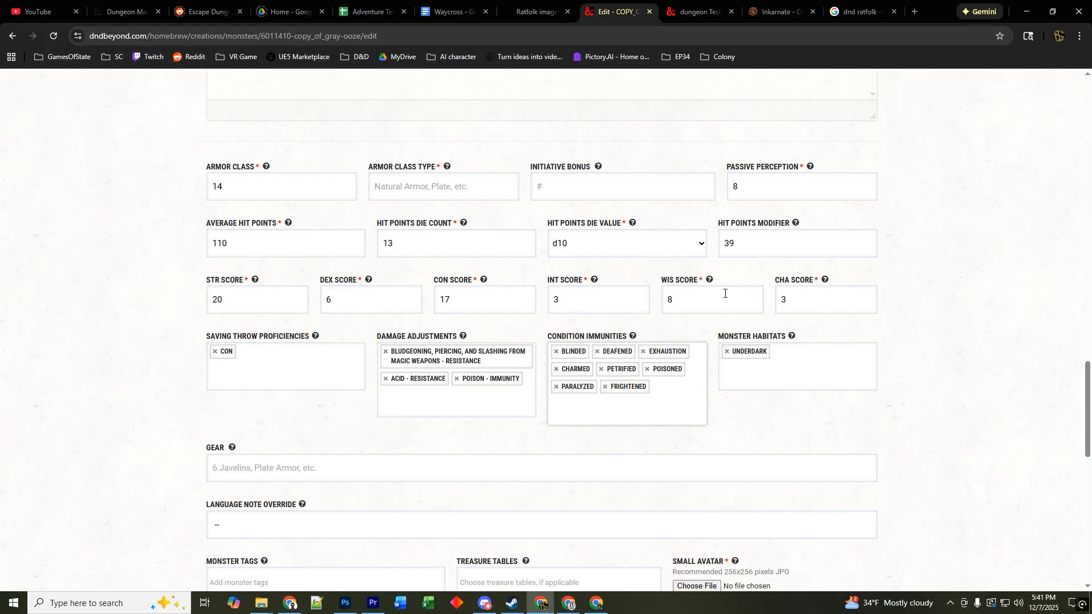
drag(772, 184, 723, 192)
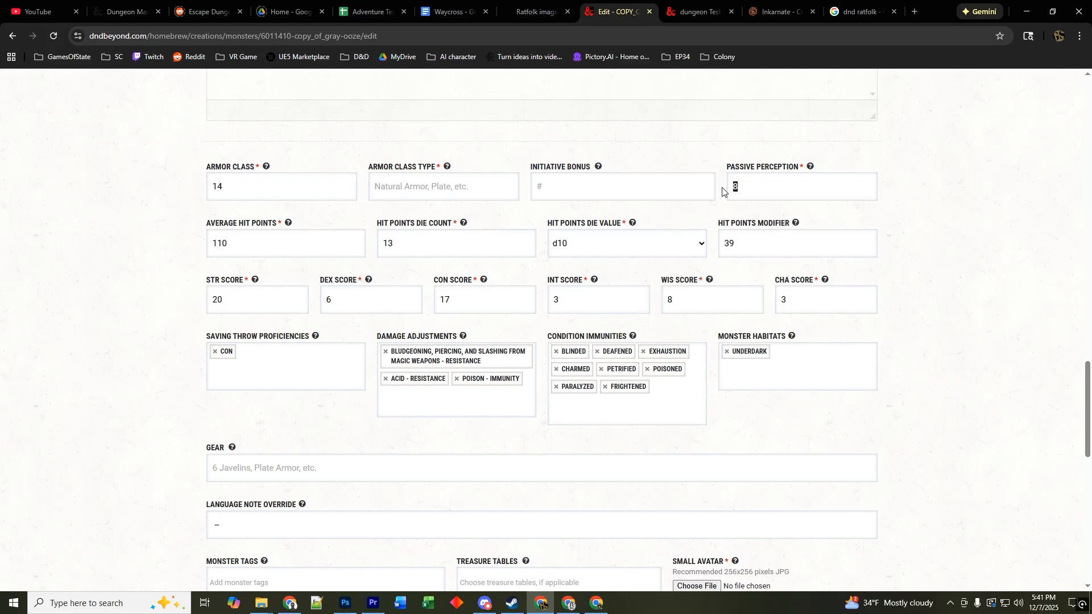
text(9)
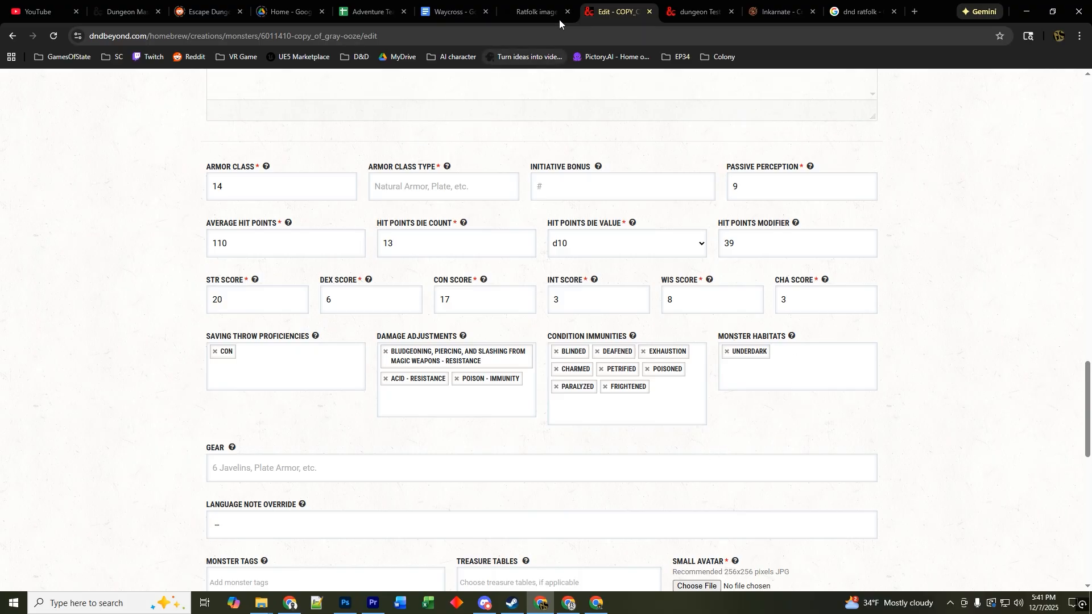
- Check the senses in the ChatGPT stat block against the monster's Senses entries in D&D Beyond
click(535, 13)
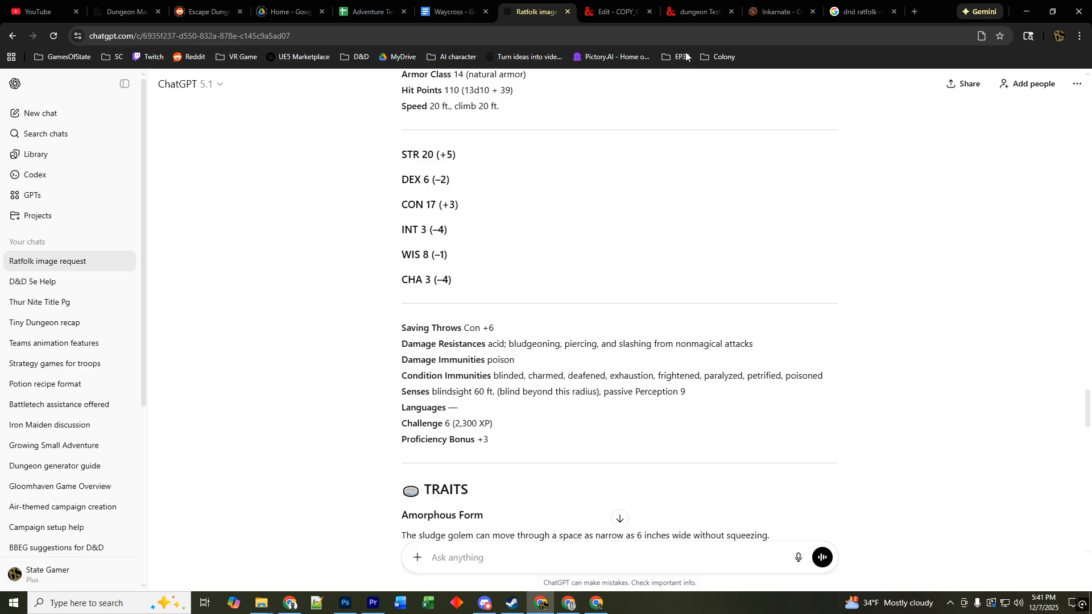
click(699, 12)
click(627, 13)
scroll(692, 446, down, 5)
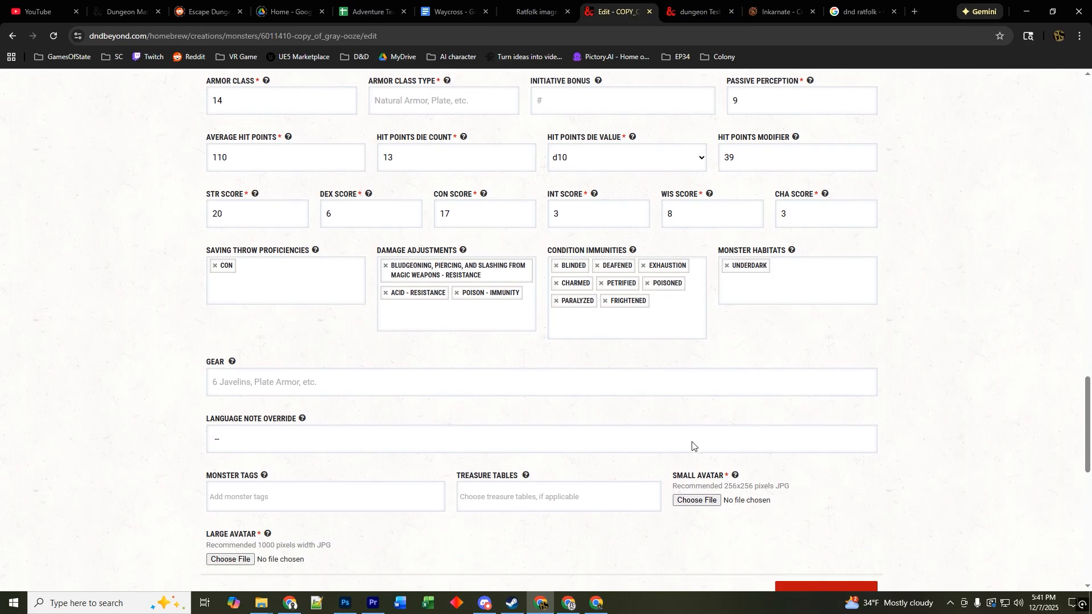
scroll(650, 458, down, 1)
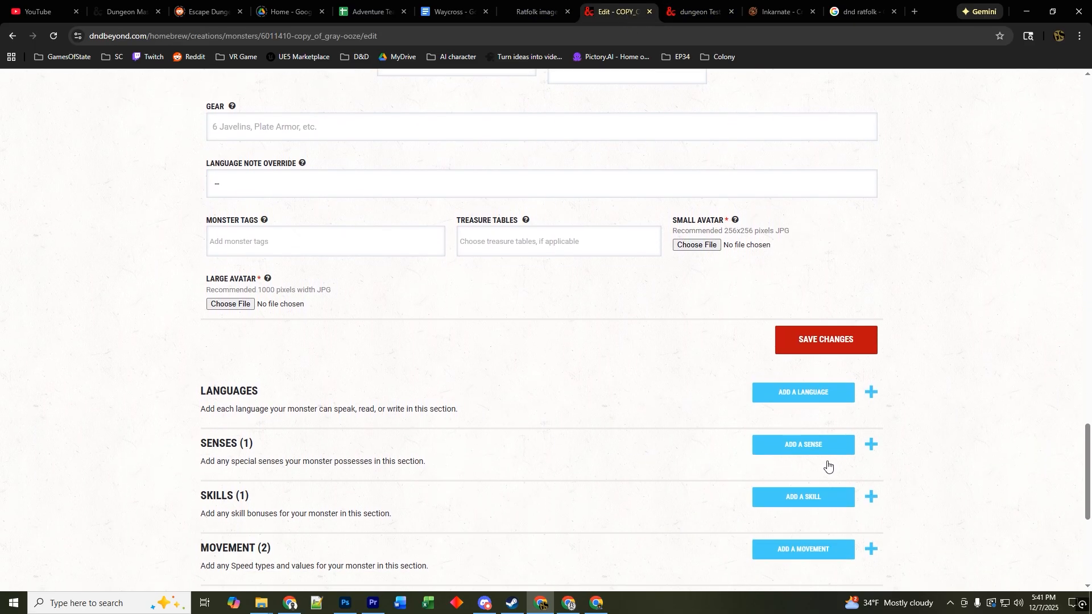
click(872, 447)
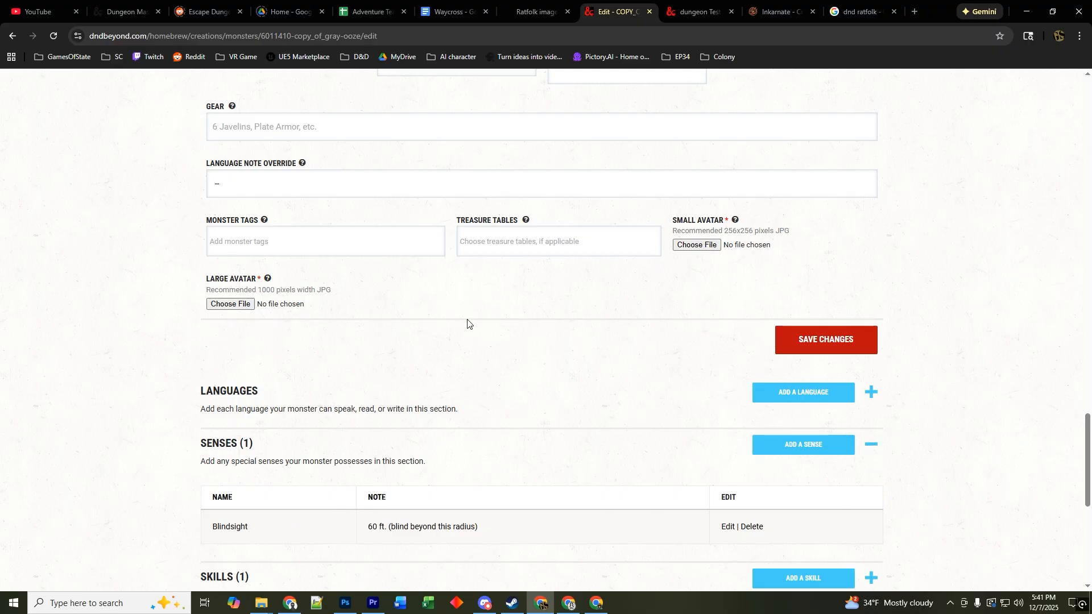
- Check the challenge value in the ChatGPT stat block and set the monster's challenge rating to 6 in D&D Beyond
click(532, 13)
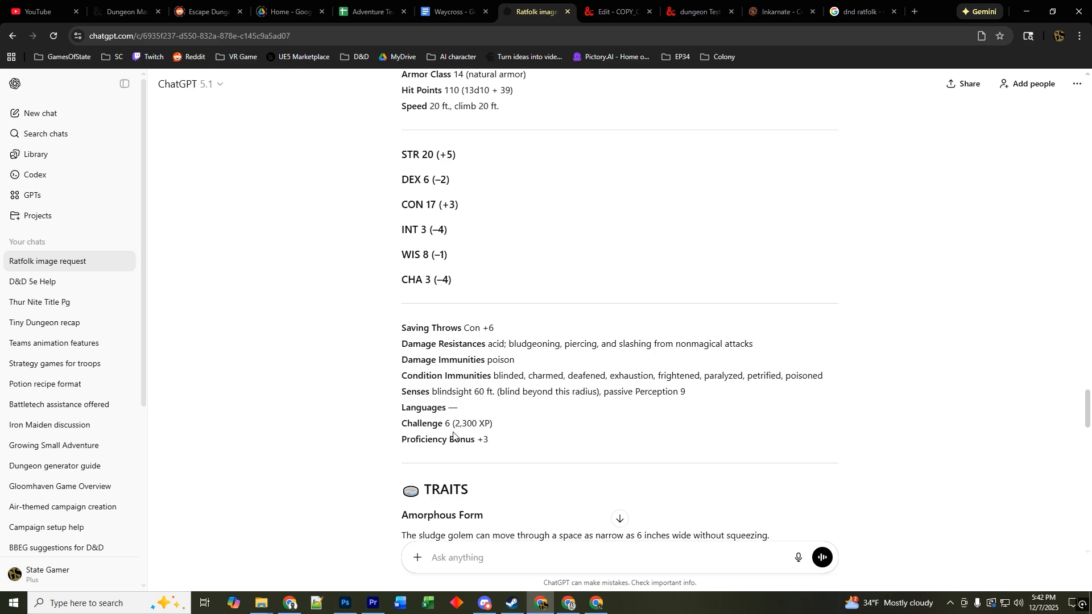
click(620, 11)
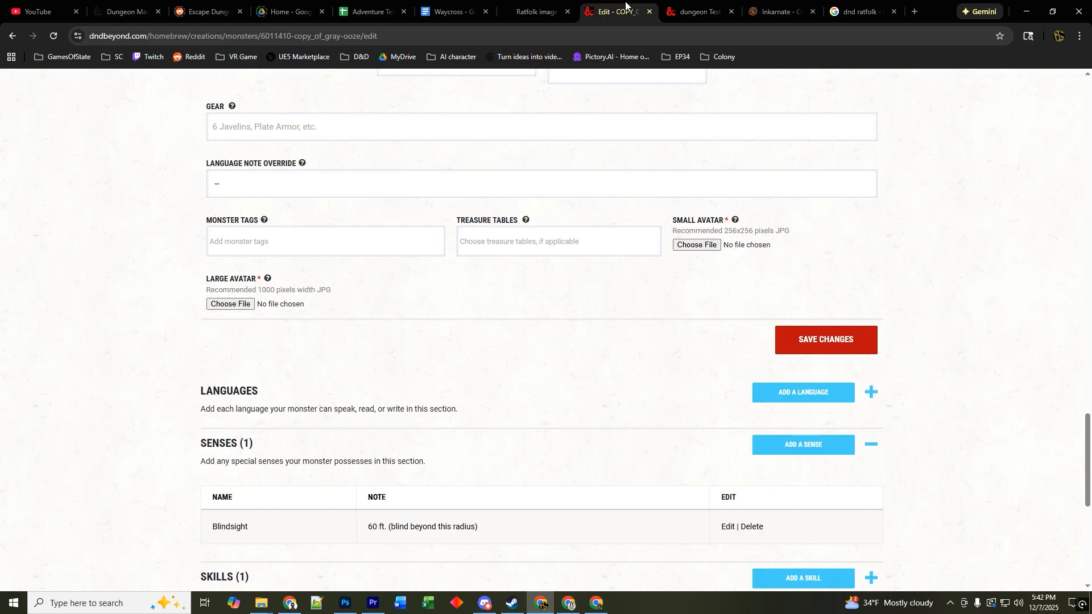
scroll(814, 267, up, 5)
scroll(817, 261, up, 3)
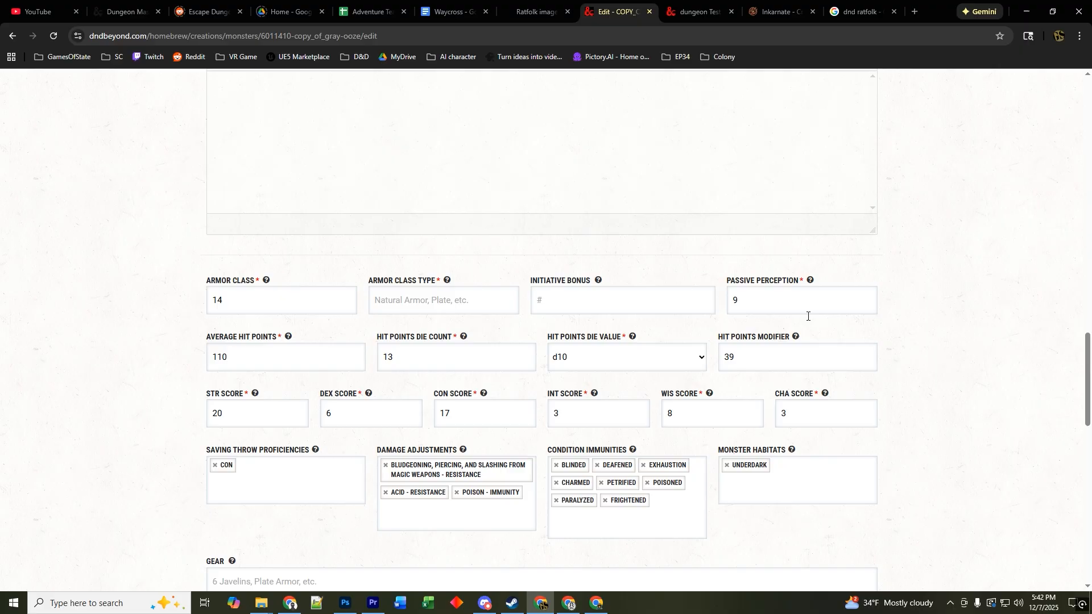
scroll(892, 322, up, 4)
scroll(894, 323, down, 3)
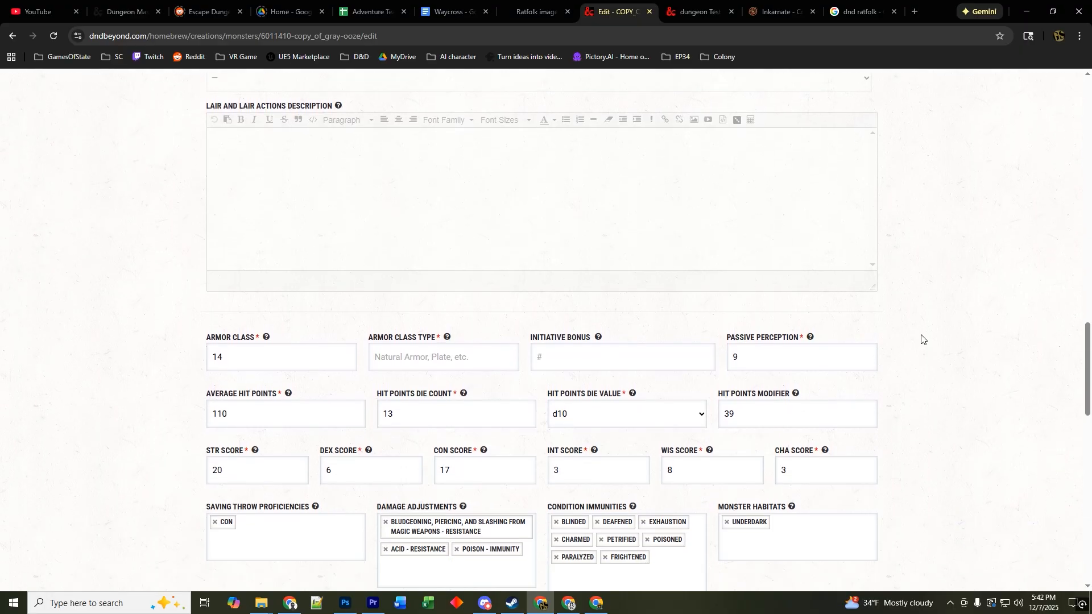
scroll(922, 339, up, 15)
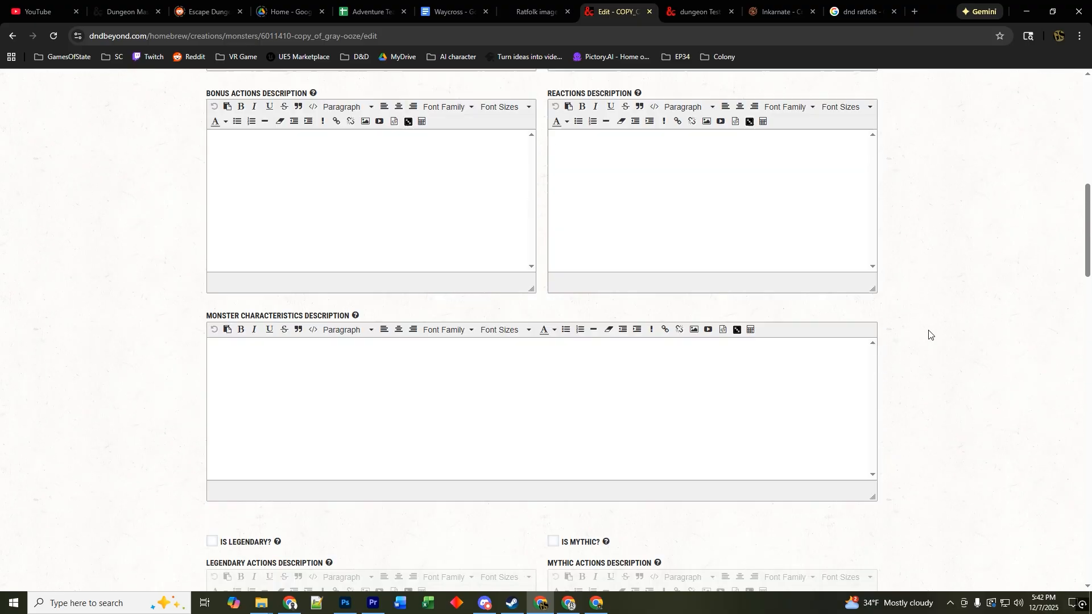
scroll(930, 334, up, 2)
click(874, 316)
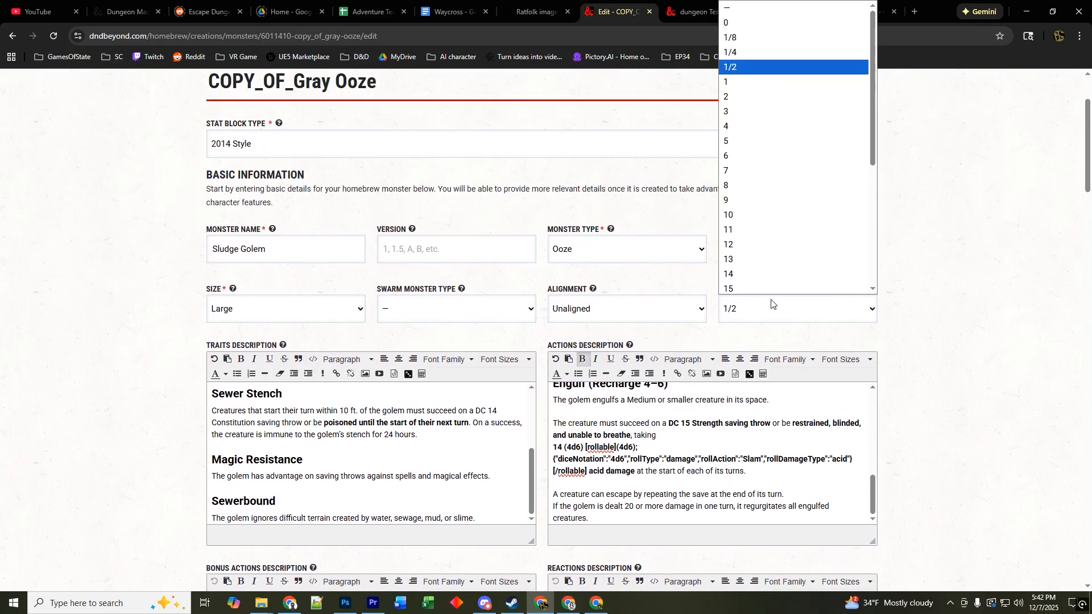
click(747, 152)
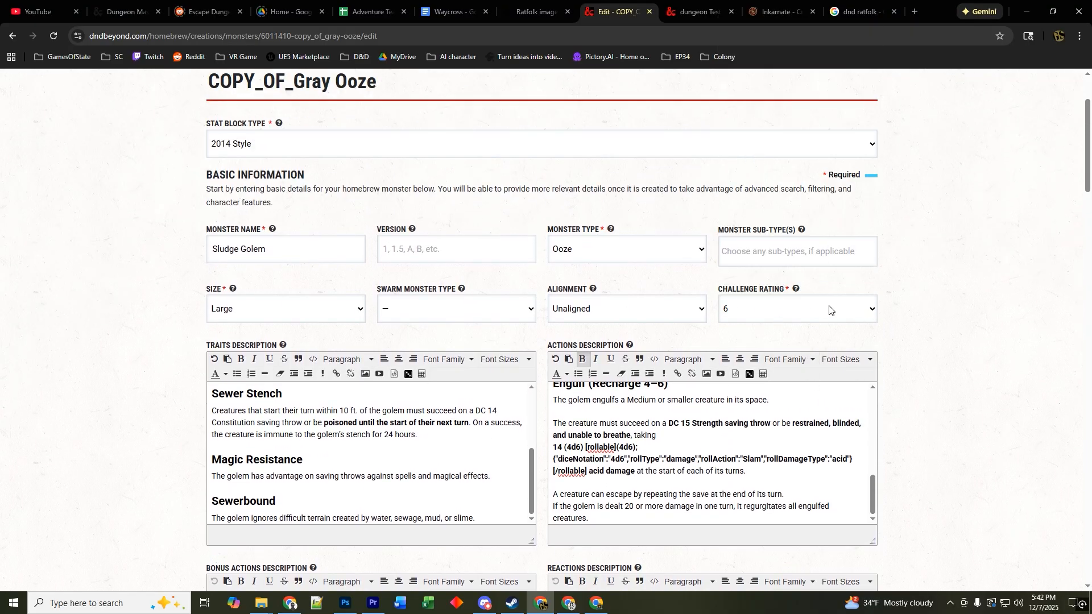
scroll(931, 373, down, 4)
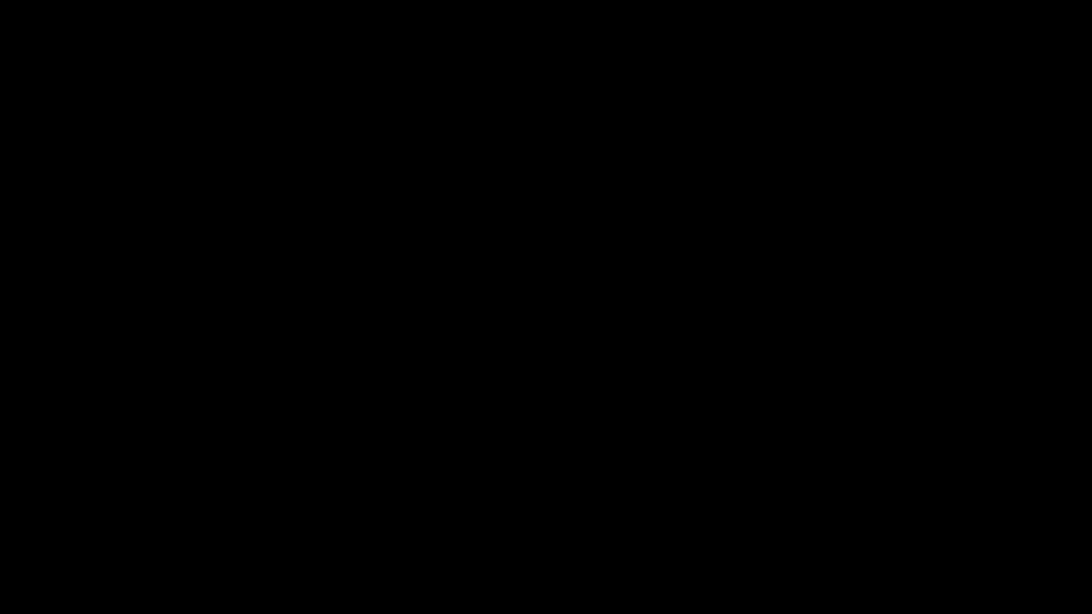
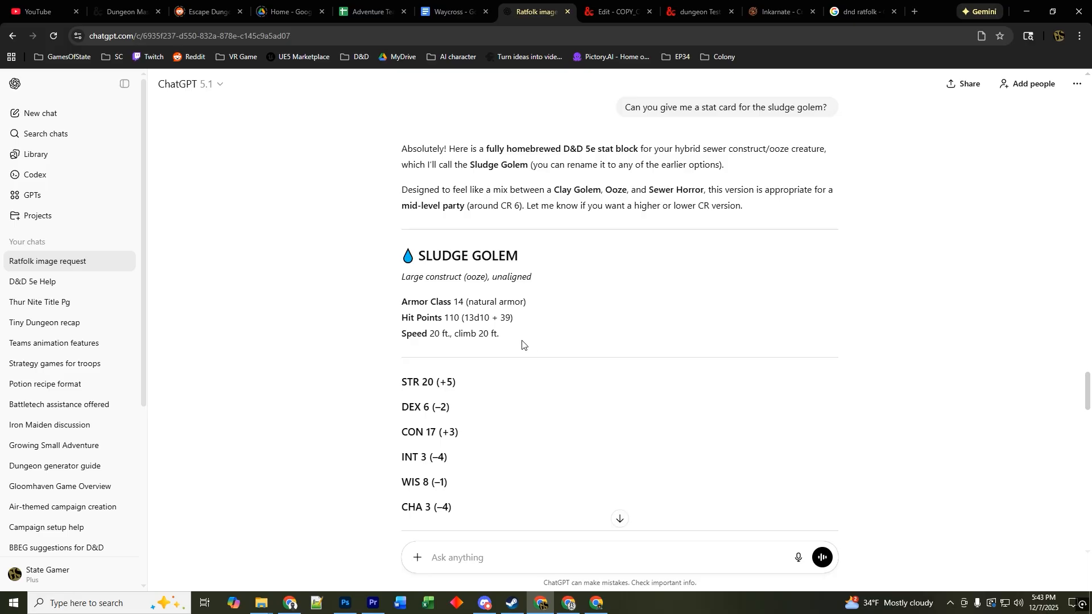
- Return to the D&D Beyond monster editor and examine the monster's existing skill and movement entries
click(617, 11)
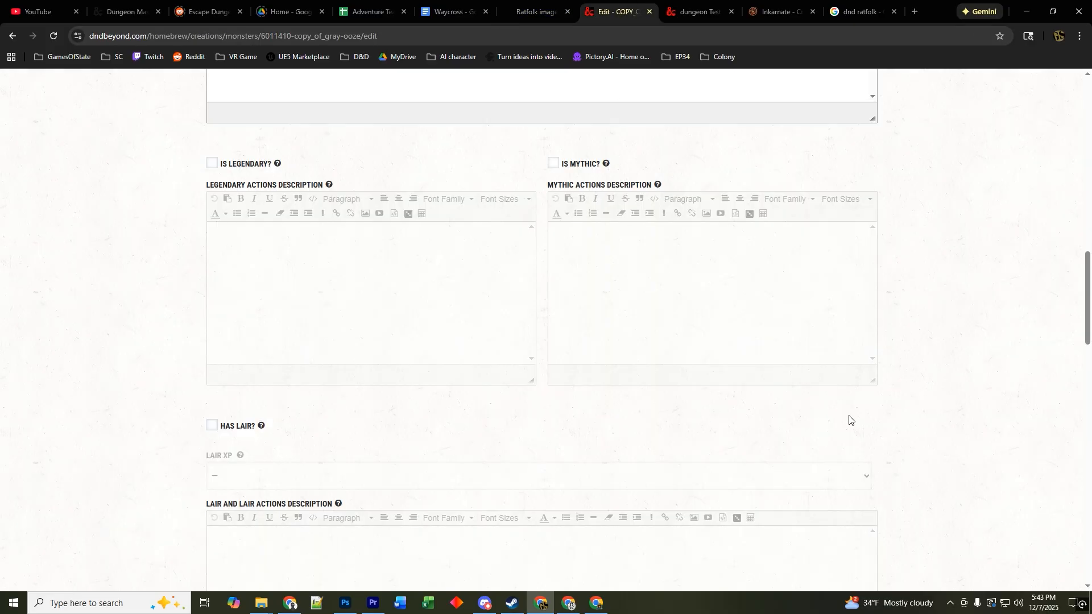
scroll(828, 401, down, 8)
scroll(796, 389, down, 8)
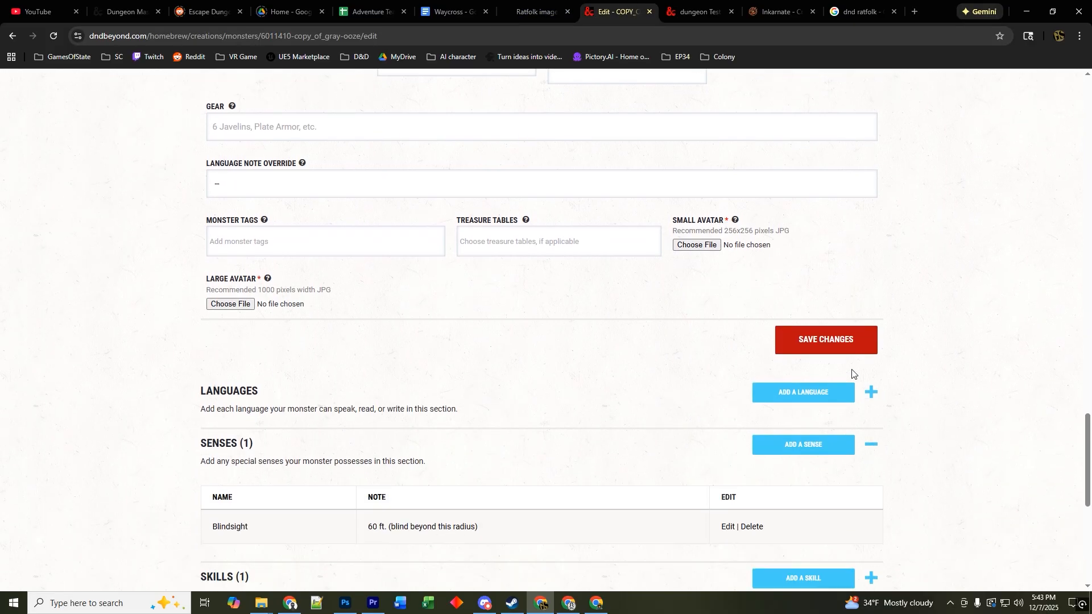
scroll(413, 438, down, 3)
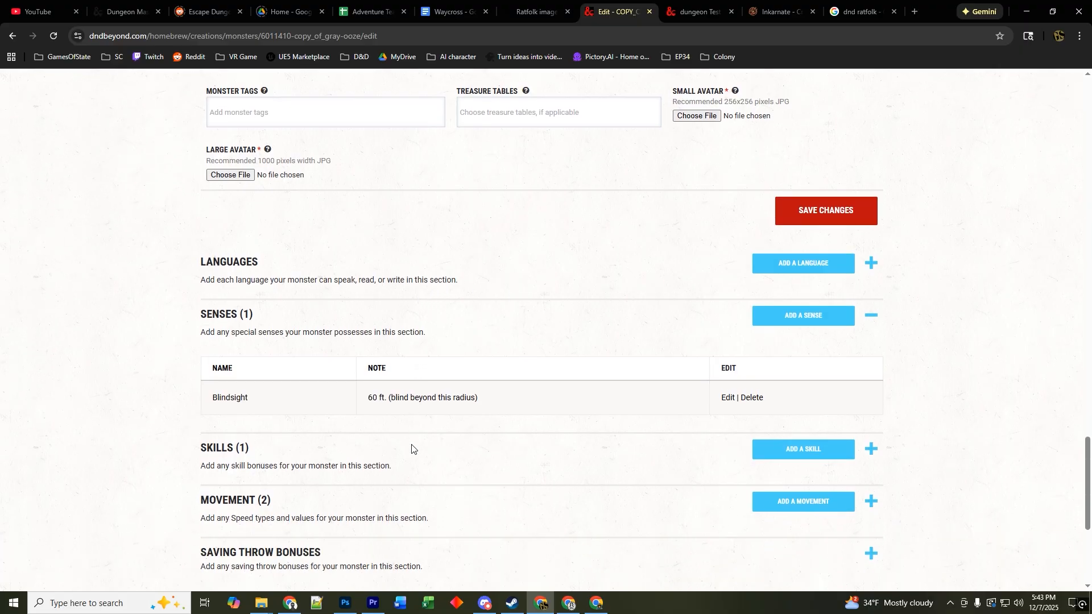
click(871, 351)
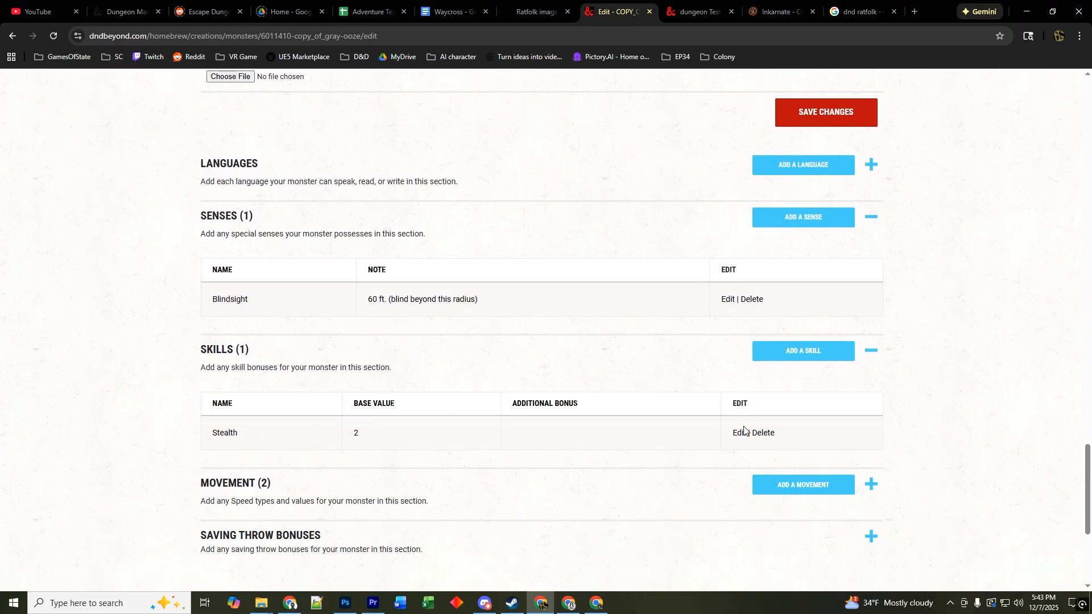
click(870, 484)
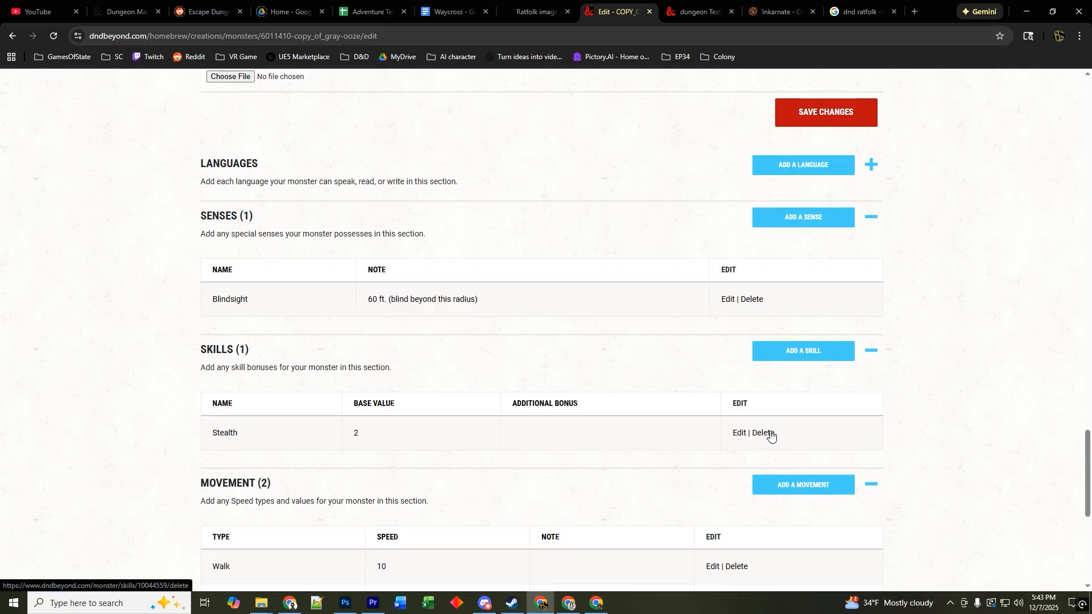
scroll(512, 527, down, 2)
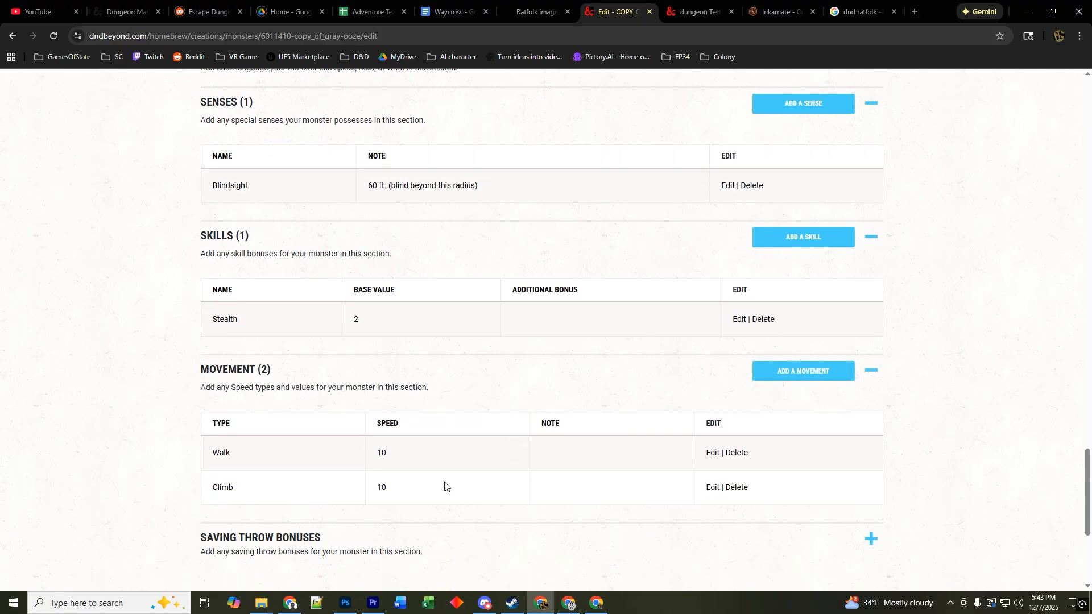
- Try to edit the walk movement, stay on the page instead, and save the monster's basic information changes
click(711, 453)
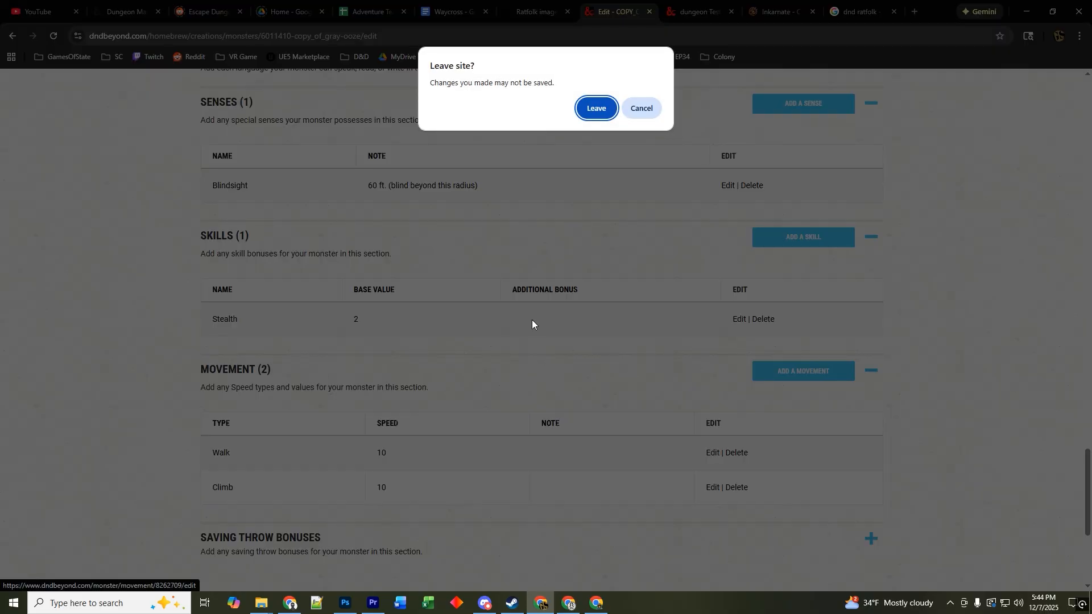
click(643, 110)
scroll(975, 338, up, 8)
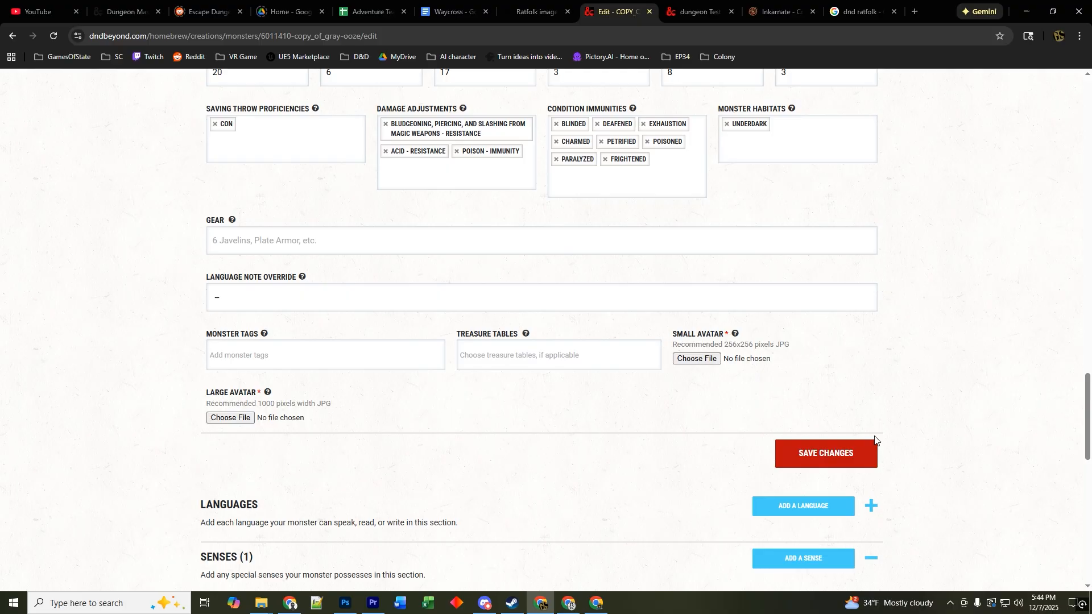
click(841, 453)
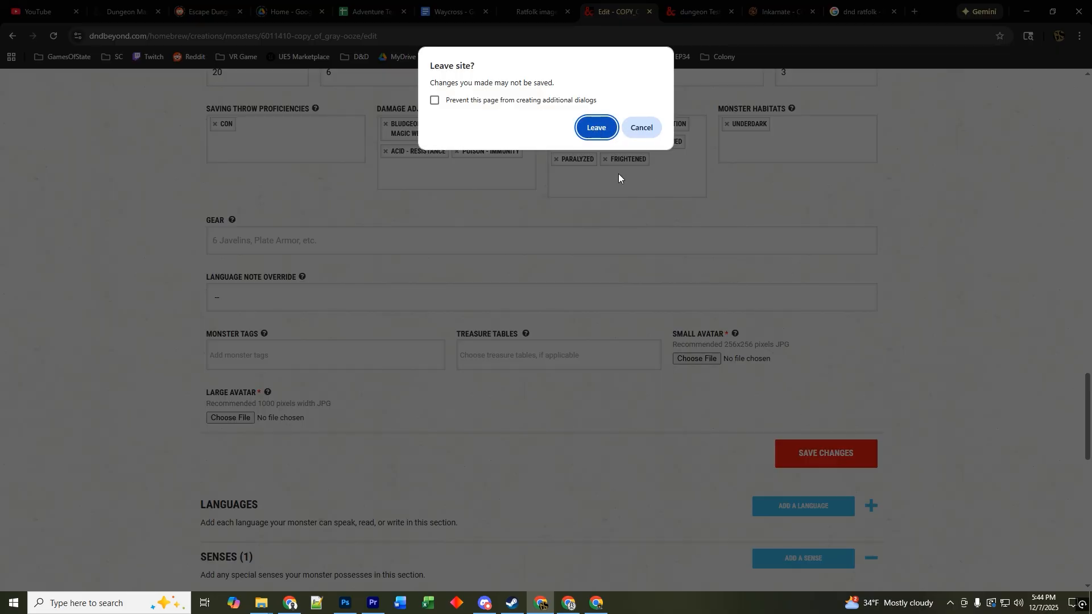
click(595, 128)
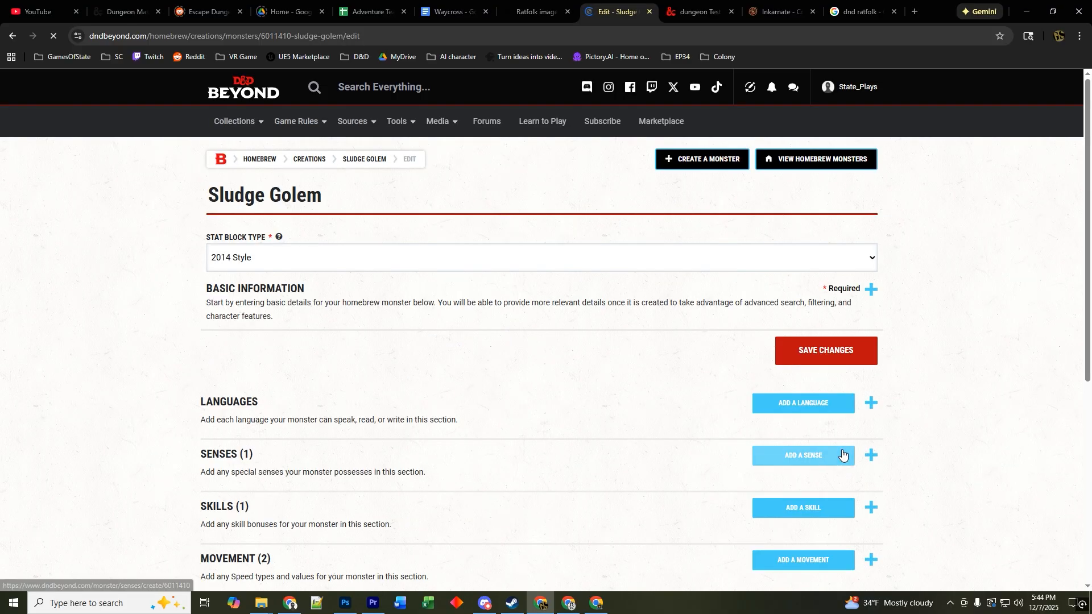
- Review the saved basic information, including the traits, actions, ability scores, damage adjustments and condition immunities
click(871, 289)
scroll(1071, 353, down, 6)
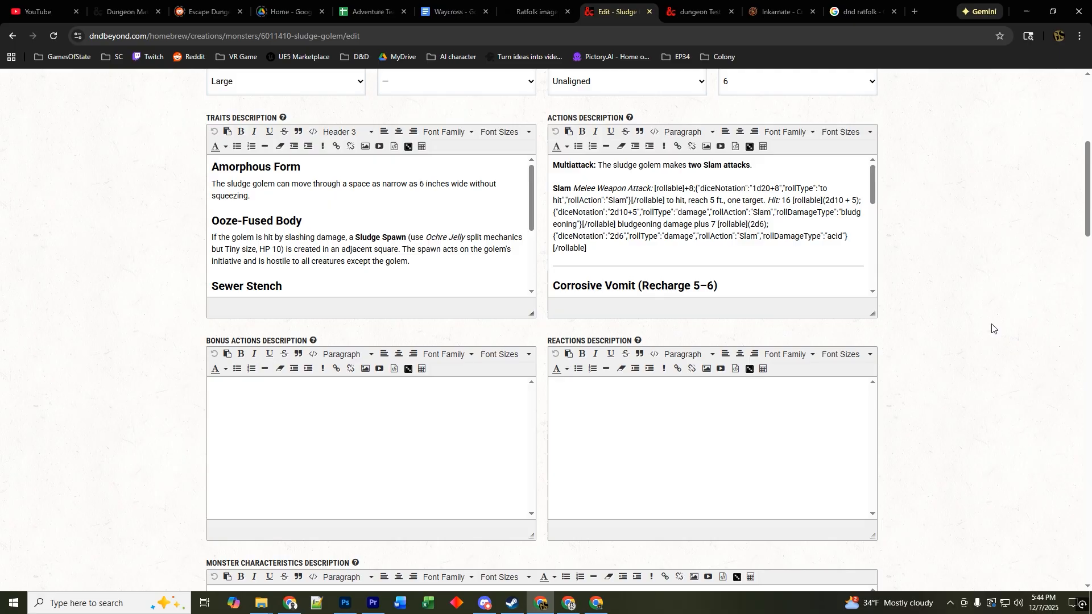
scroll(643, 196, down, 5)
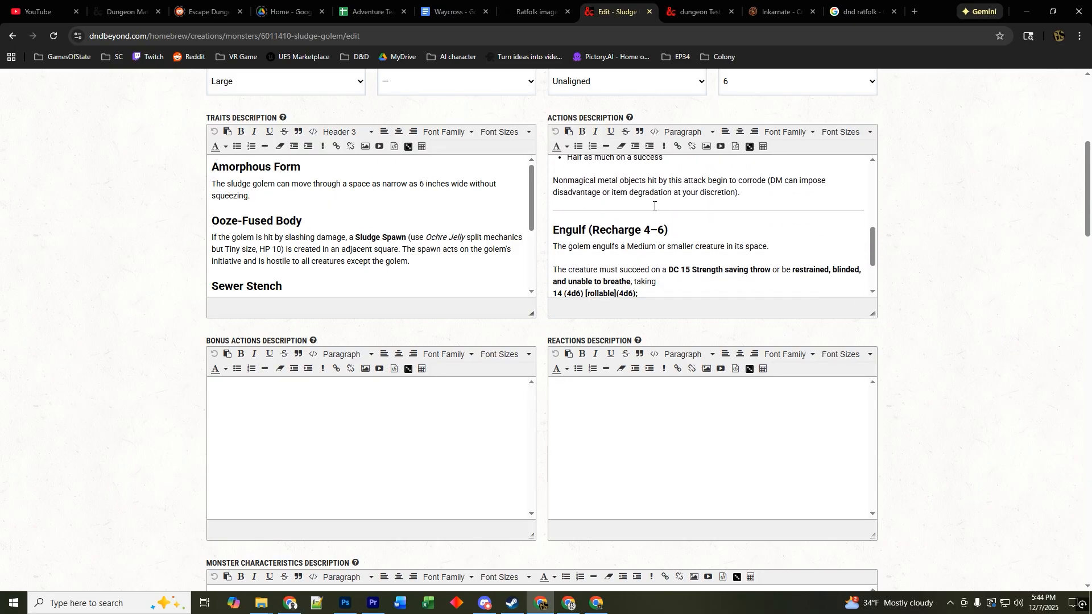
scroll(585, 373, down, 16)
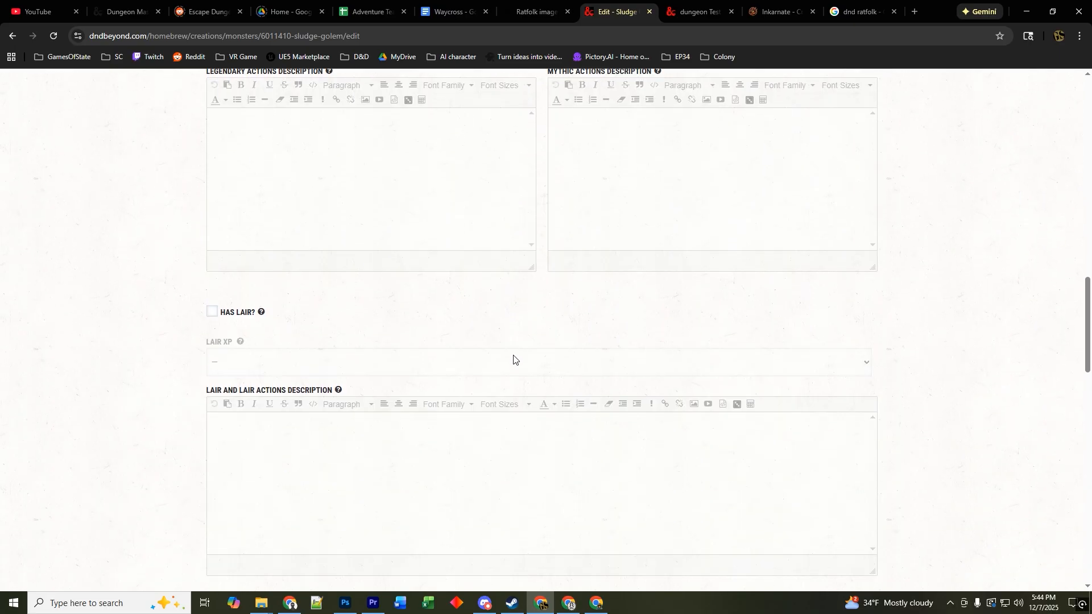
scroll(513, 353, down, 4)
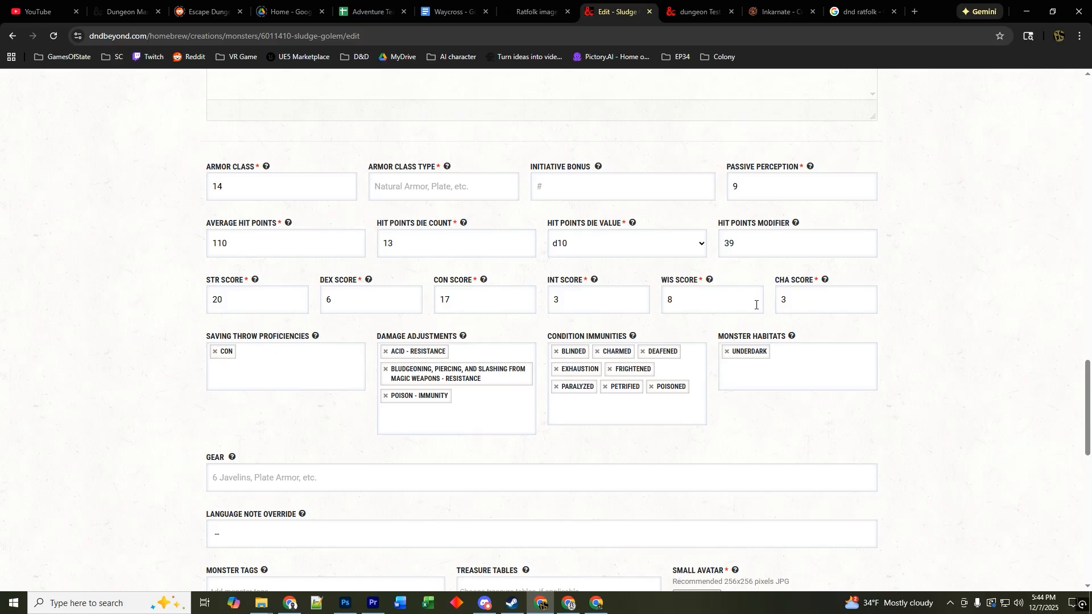
scroll(757, 344, down, 5)
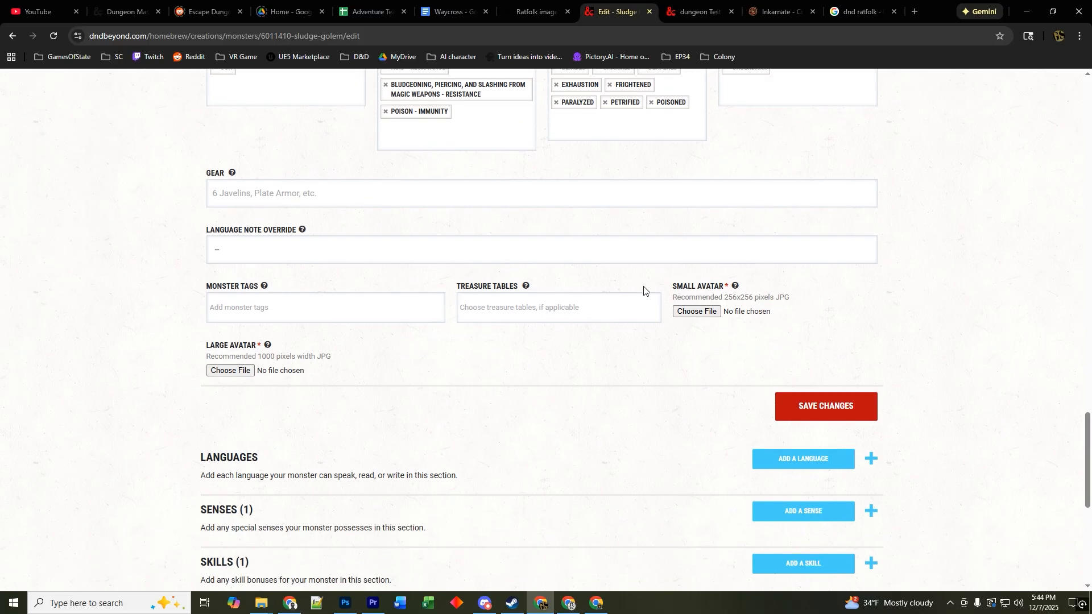
scroll(852, 388, down, 2)
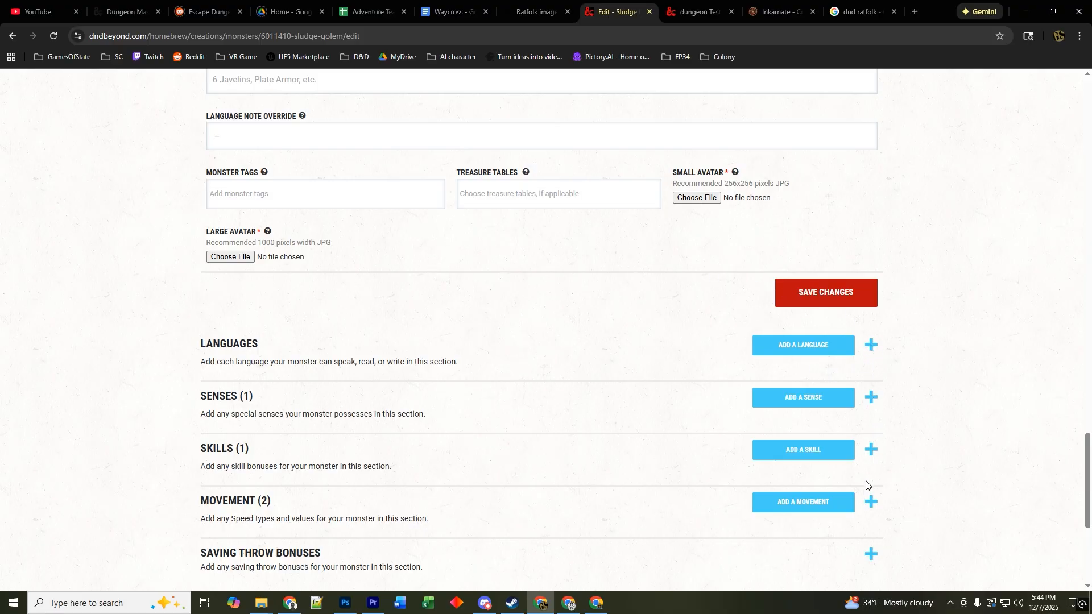
- Set the Sludge Golem's walk speed to 20 ft. and save the movement
click(871, 502)
scroll(900, 449, down, 4)
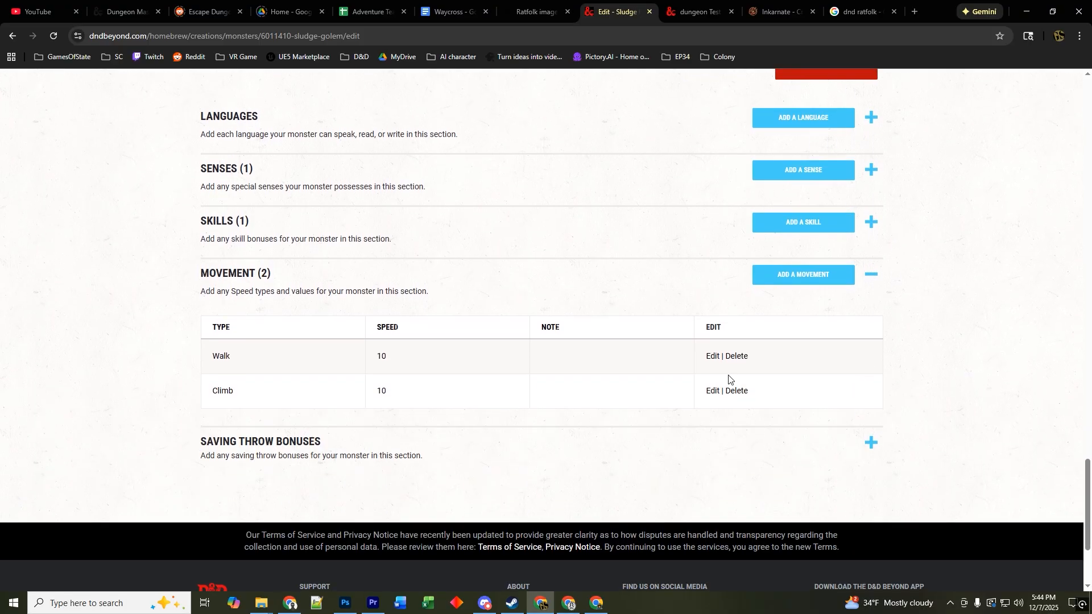
click(715, 357)
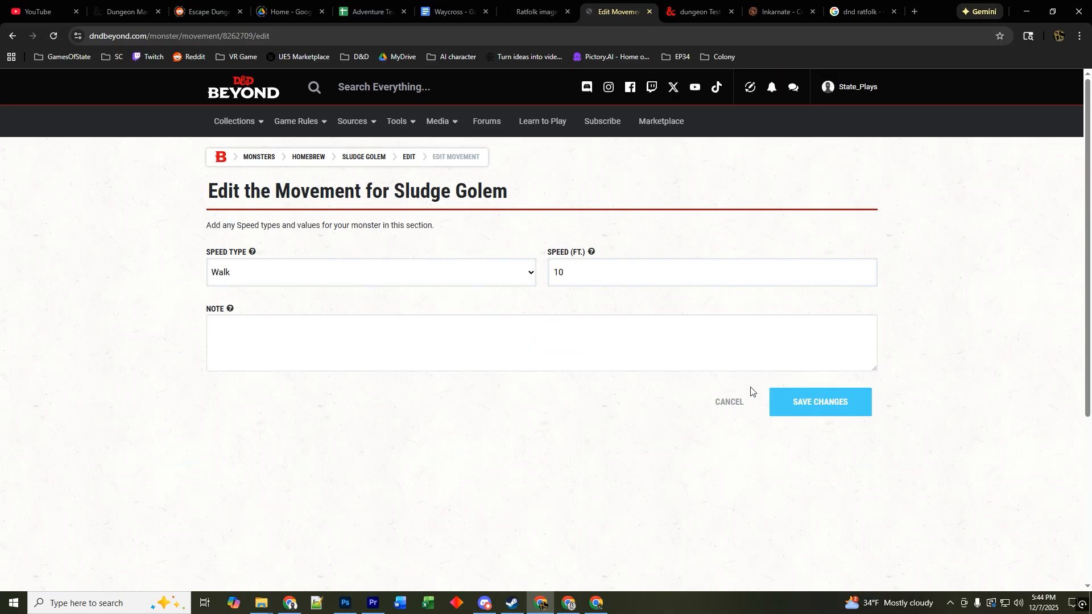
double_click(568, 272)
text(20)
click(802, 411)
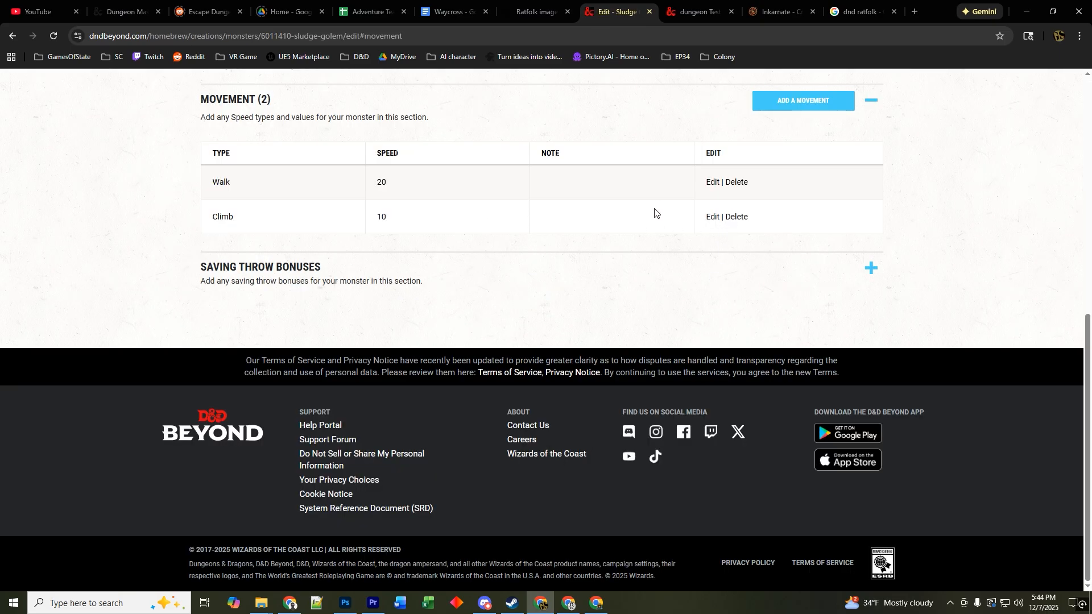
- Set the Sludge Golem's climb speed to 20 ft. and save the movement
click(712, 217)
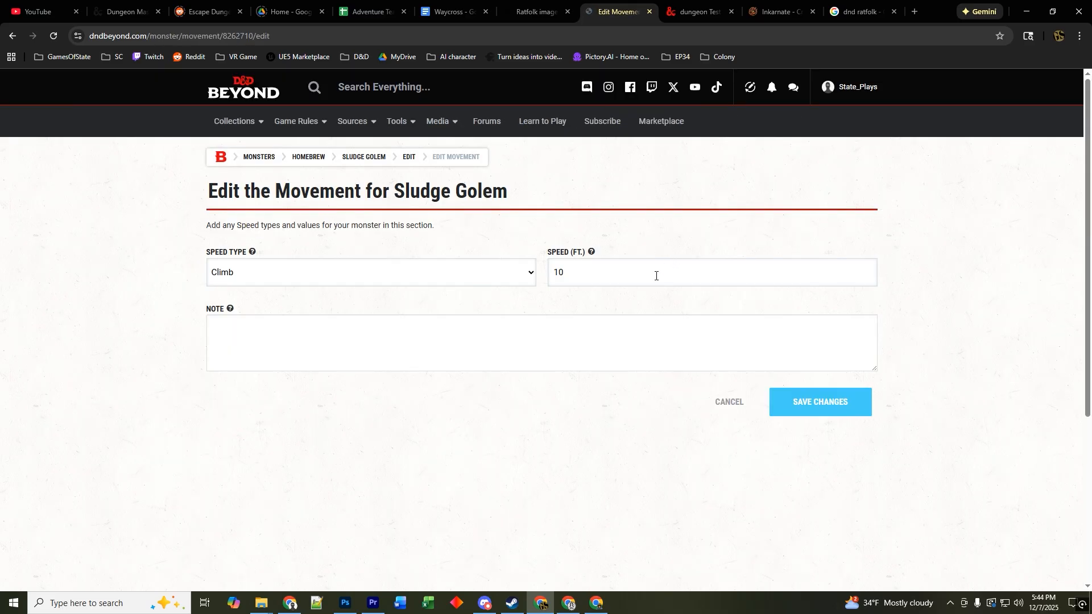
drag(568, 273, 531, 275)
text(20)
click(826, 403)
- Switch to the ChatGPT conversation, enlarge the Sludge Golem illustration and screen-capture a square area of about 570x566 pixels around the golem
click(534, 11)
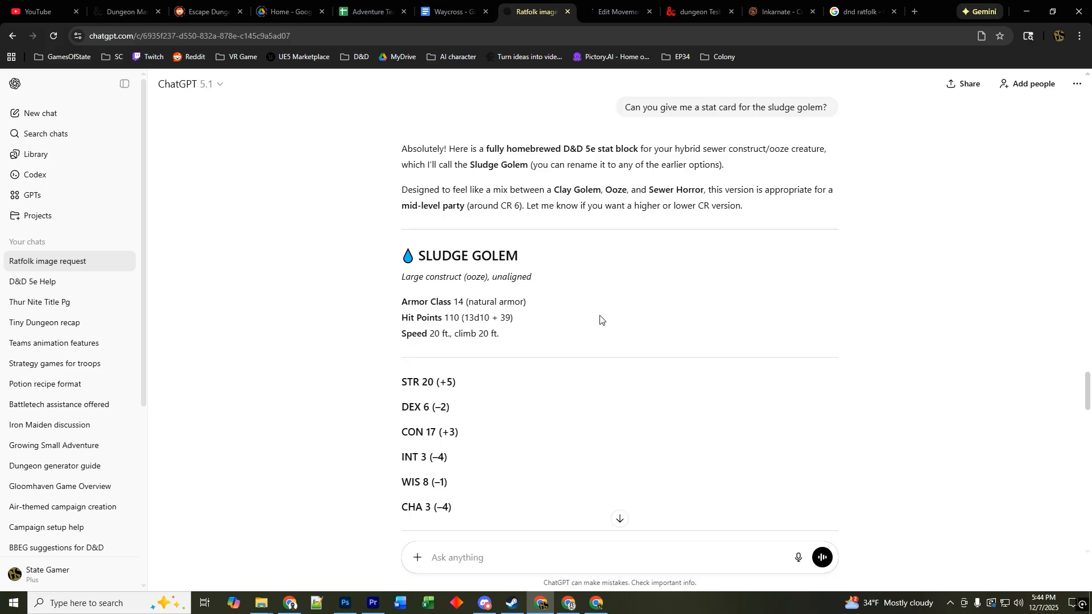
scroll(598, 316, down, 5)
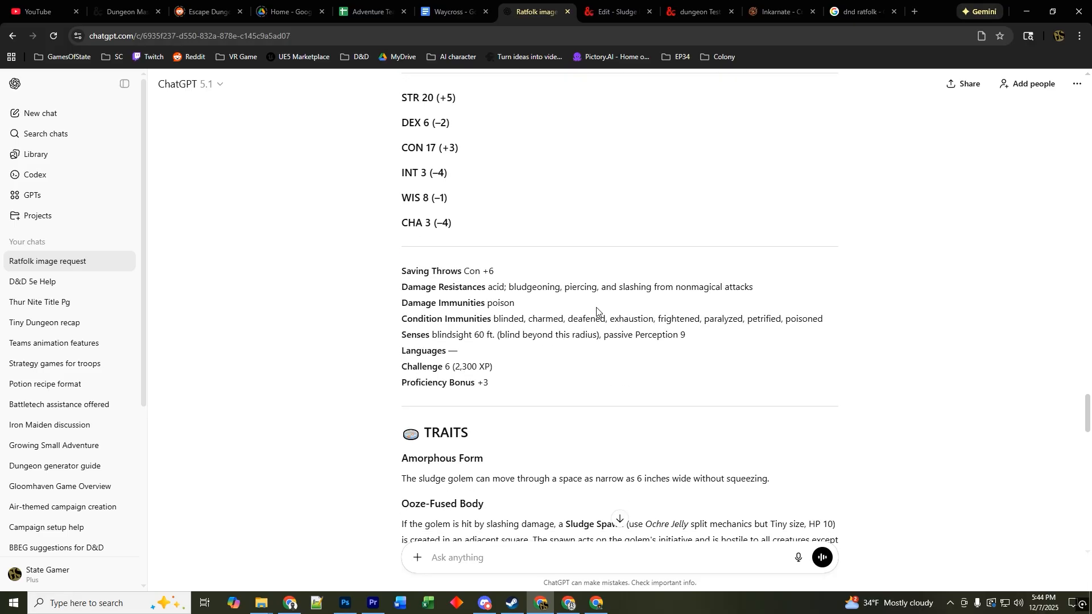
scroll(498, 340, down, 3)
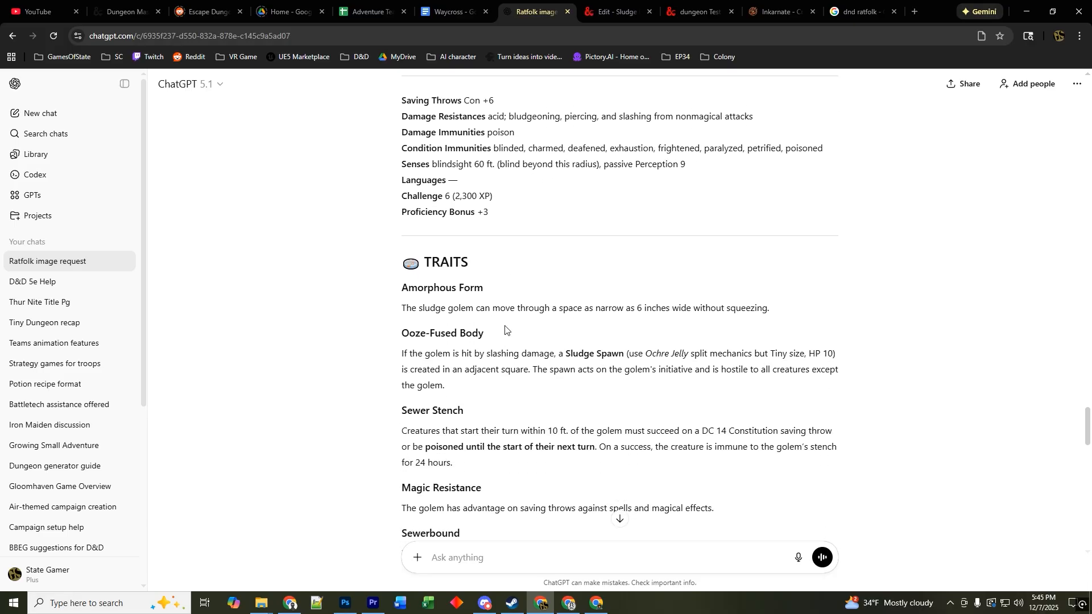
scroll(508, 331, down, 8)
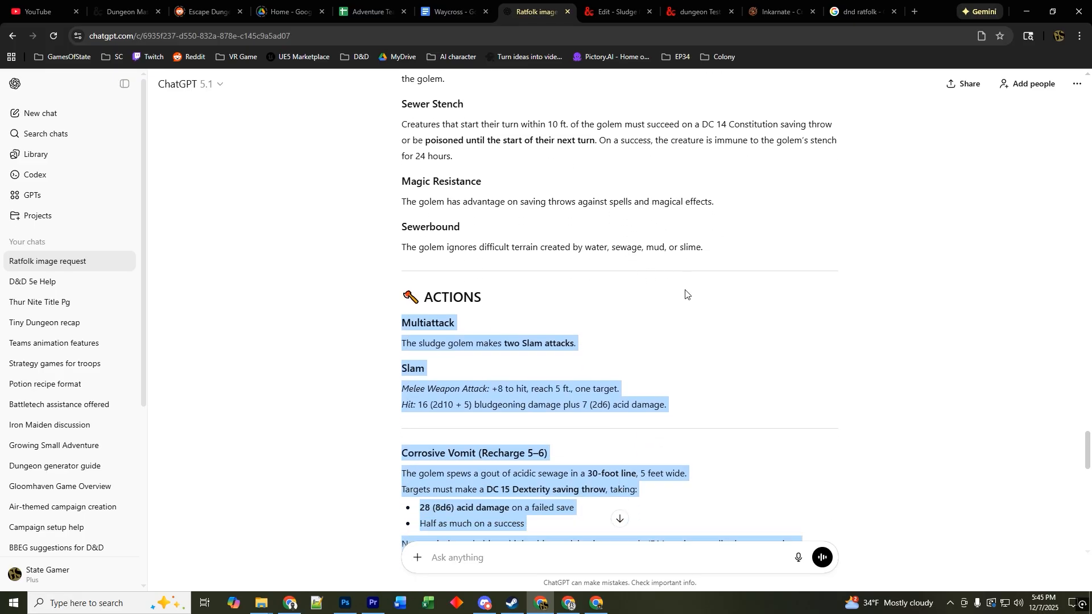
scroll(686, 294, down, 5)
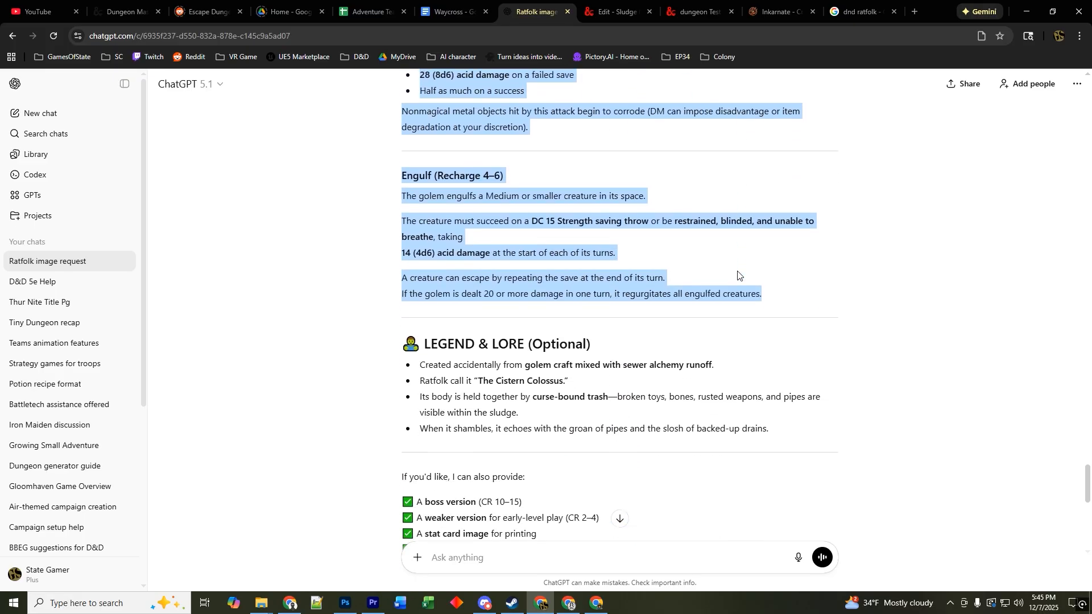
scroll(738, 275, up, 9)
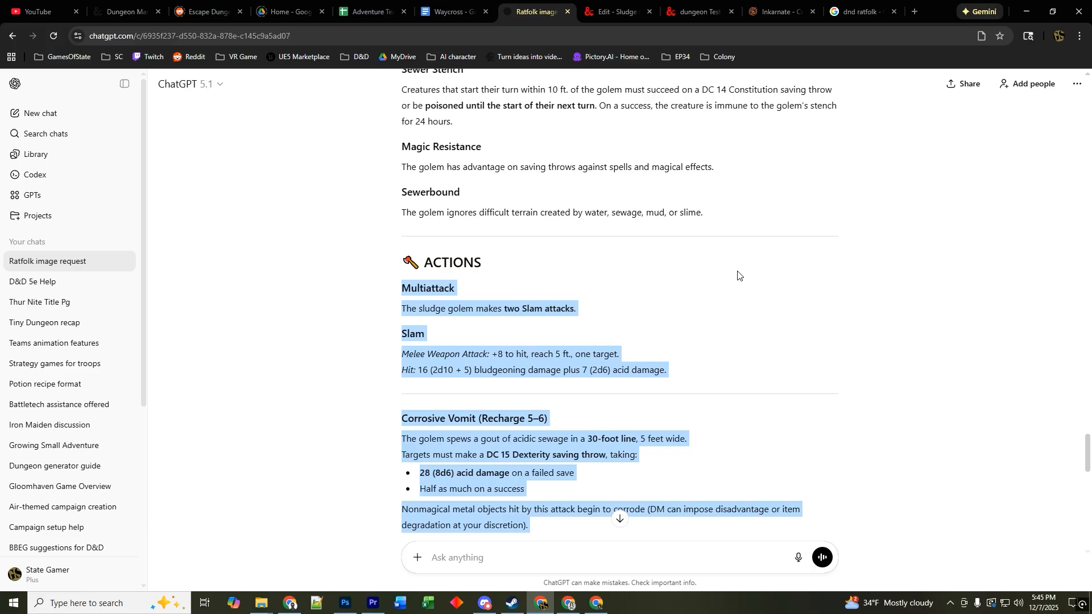
scroll(731, 270, down, 19)
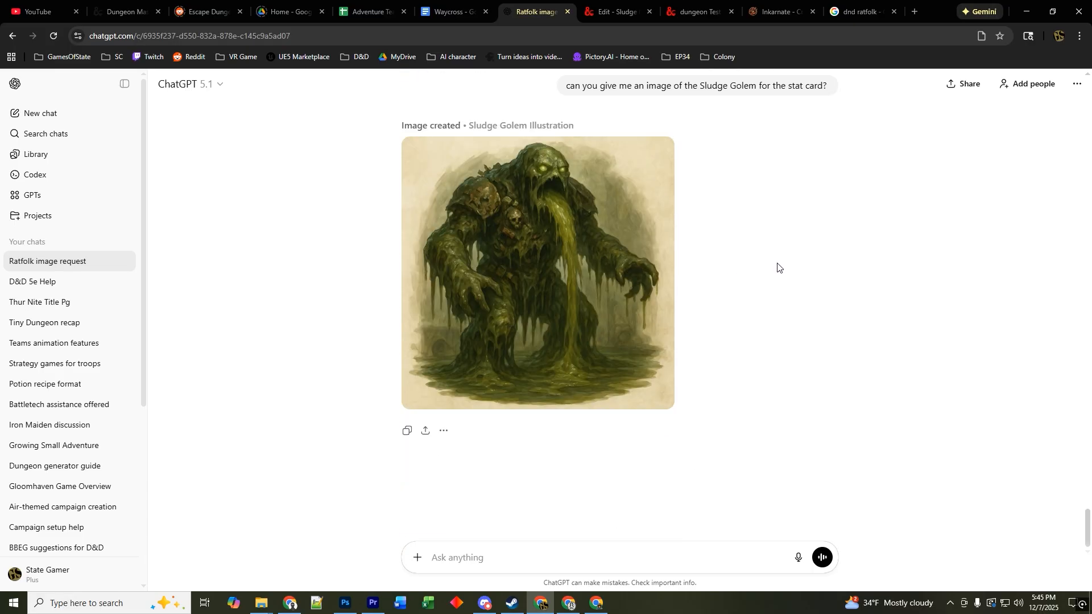
mouse_move(549, 275)
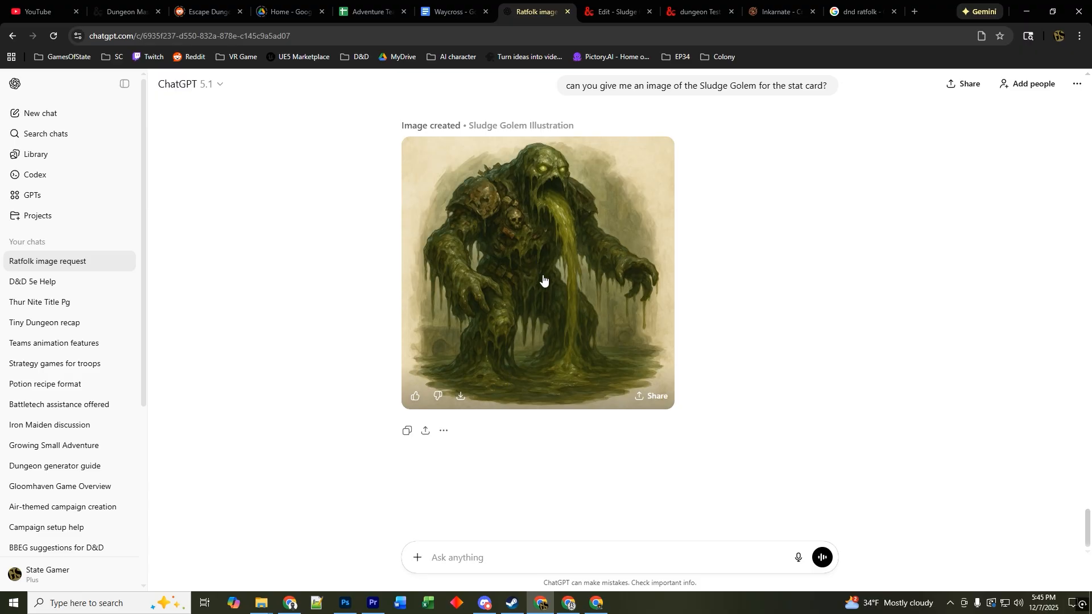
click(535, 241)
key(ctrl+Print)
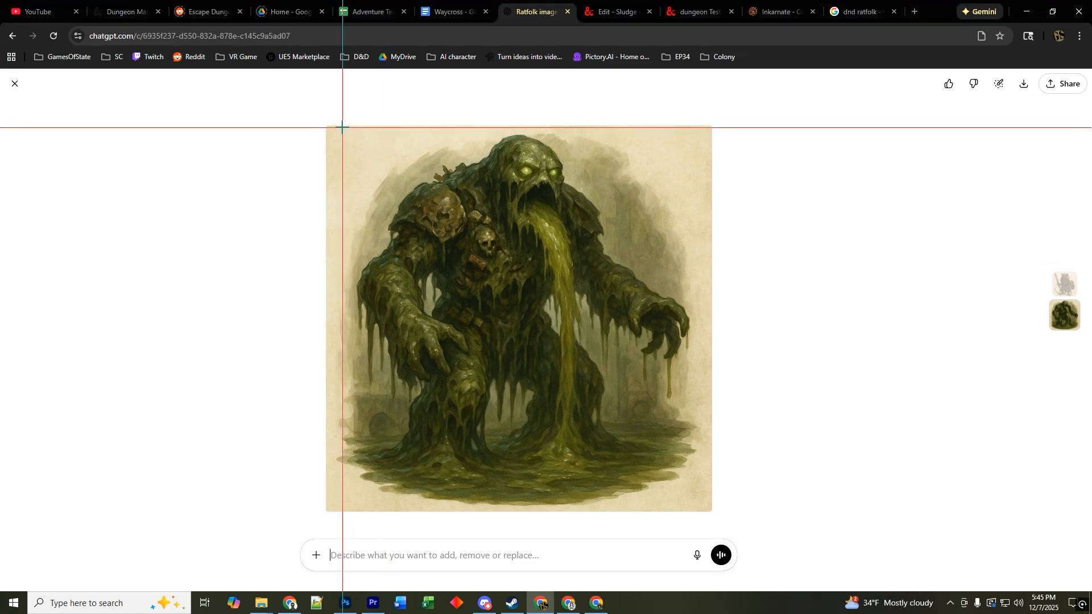
drag(355, 128, 678, 449)
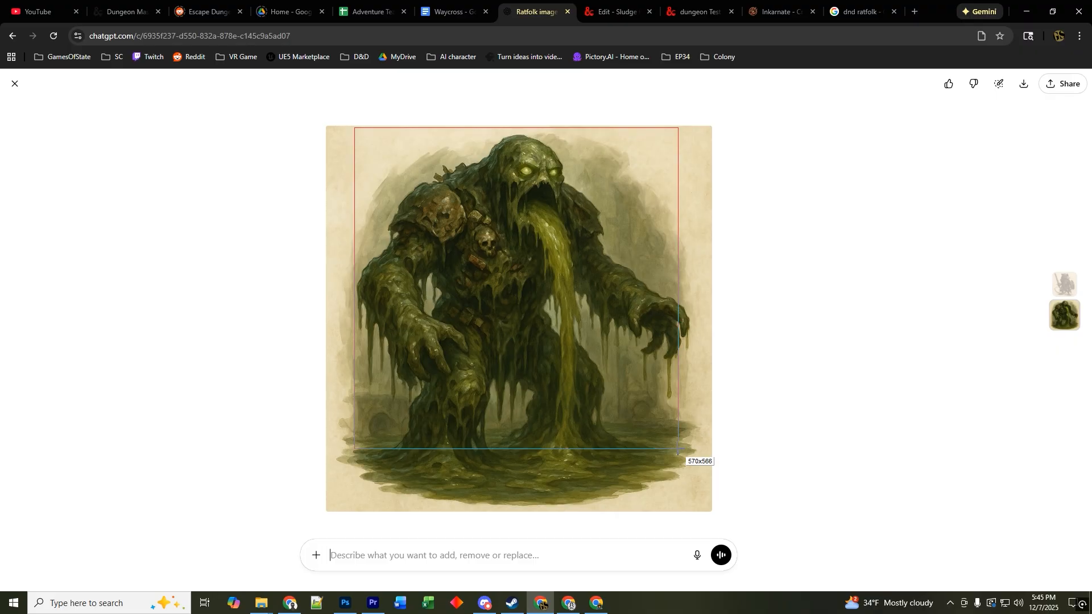
drag(678, 450, 679, 447)
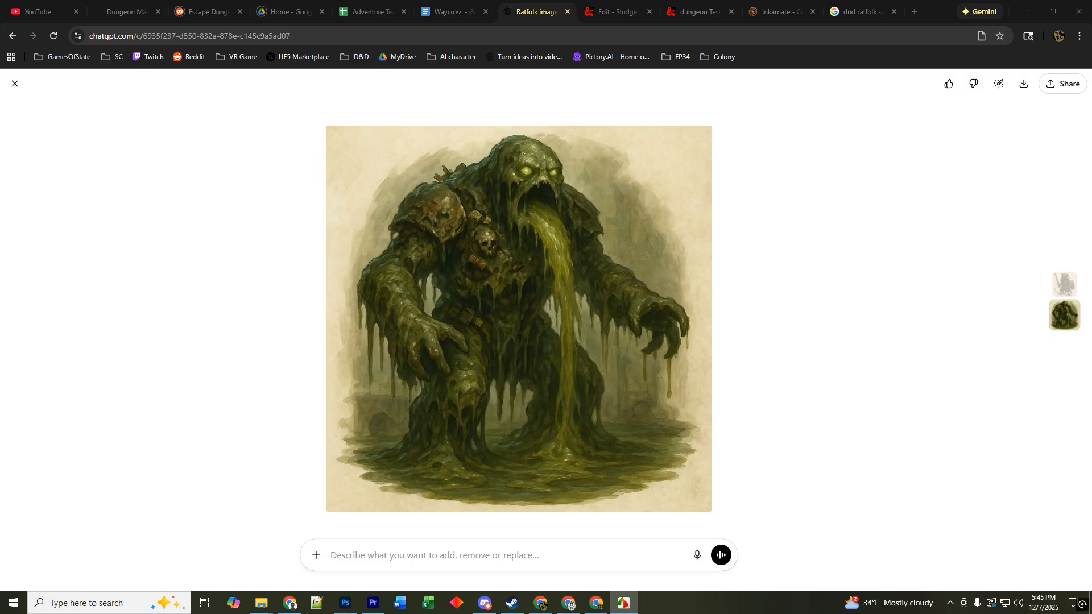
- Return to the Sludge Golem edit page in D&D Beyond and choose sludge.jpg as the small avatar in its basic information
click(609, 13)
scroll(842, 327, up, 15)
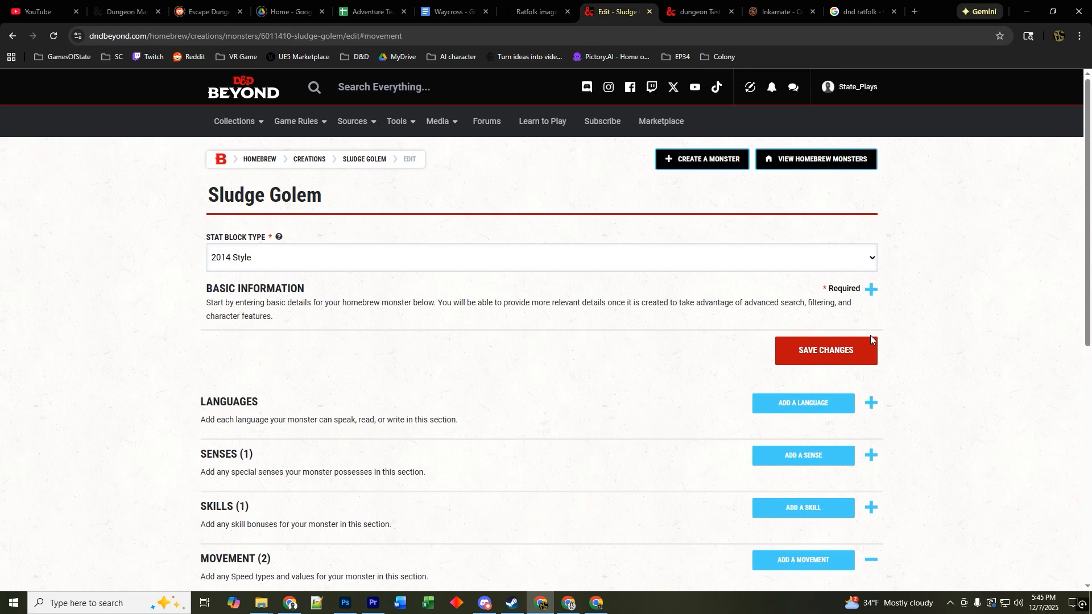
click(871, 290)
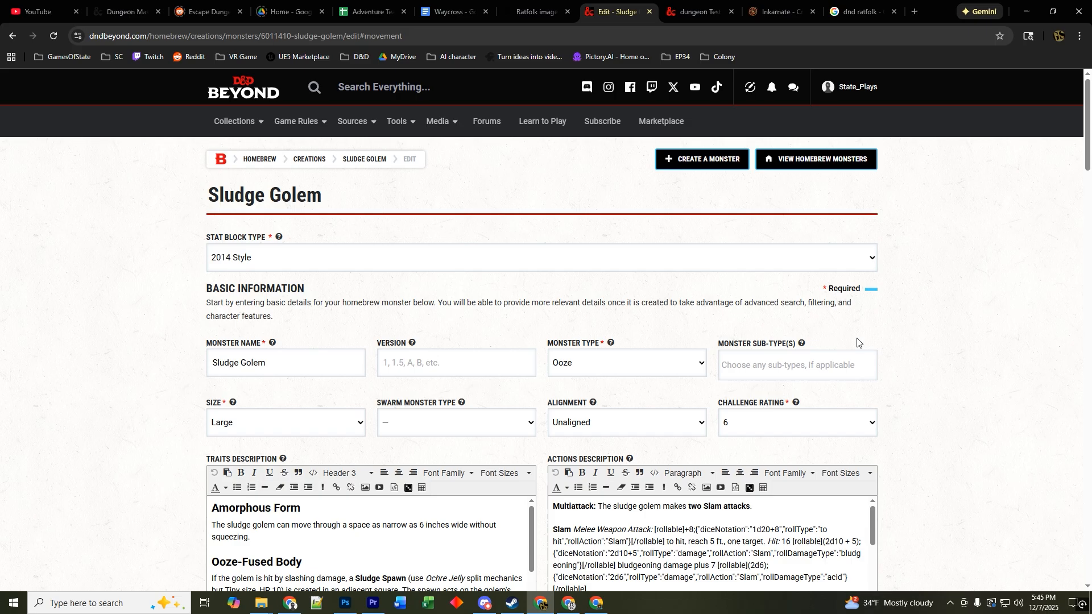
scroll(910, 307, down, 20)
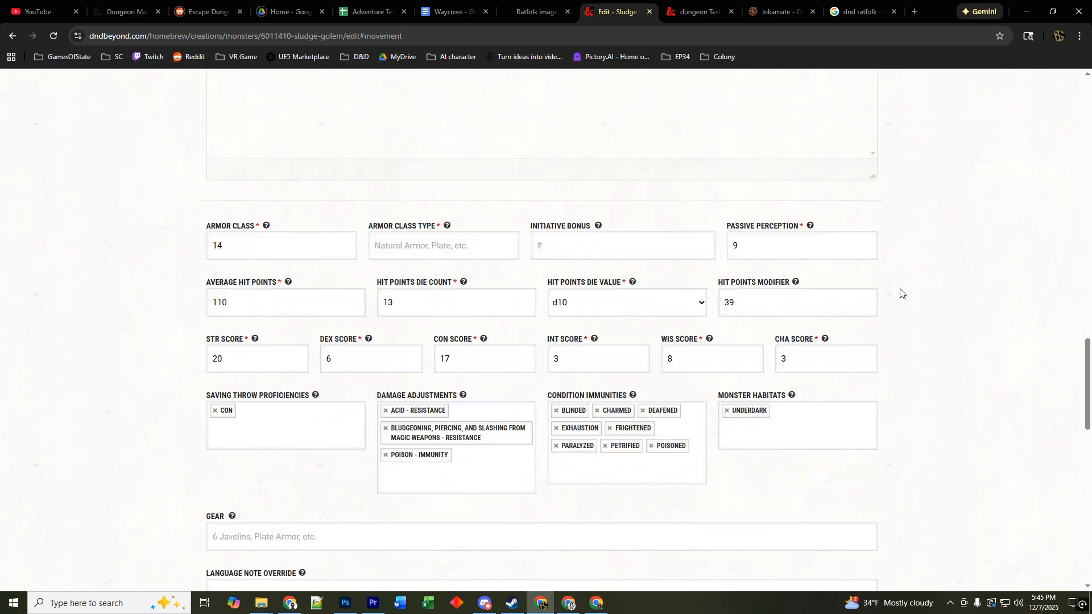
scroll(900, 293, down, 6)
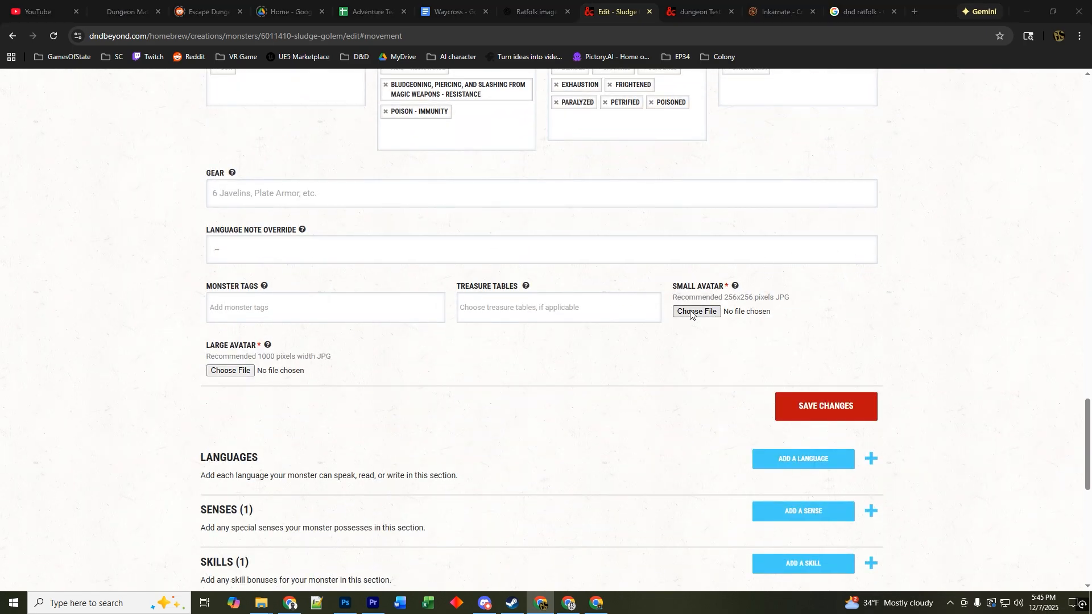
click(691, 312)
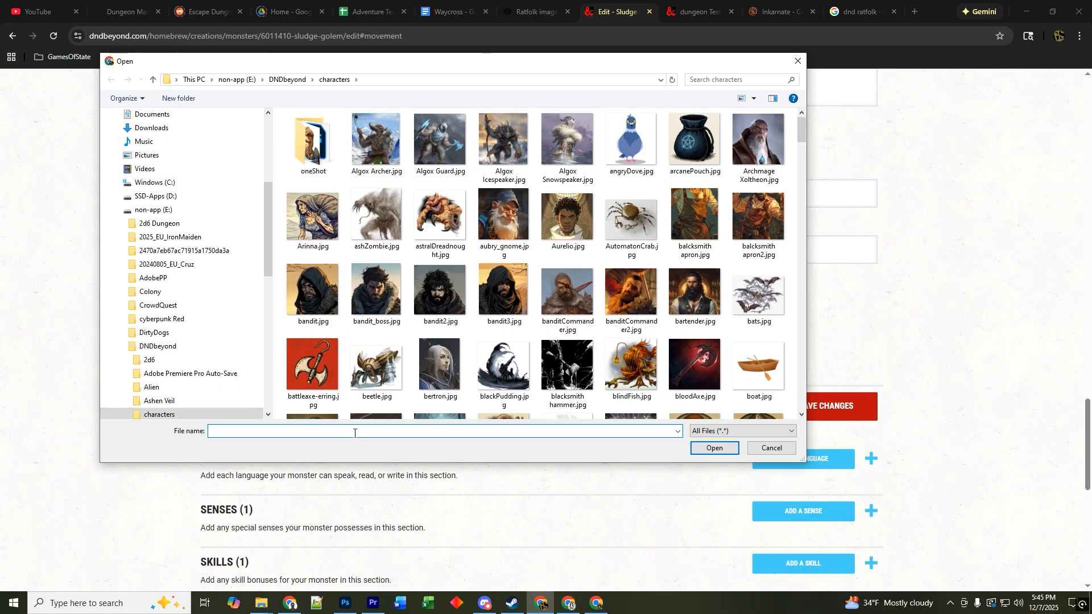
text(sludge)
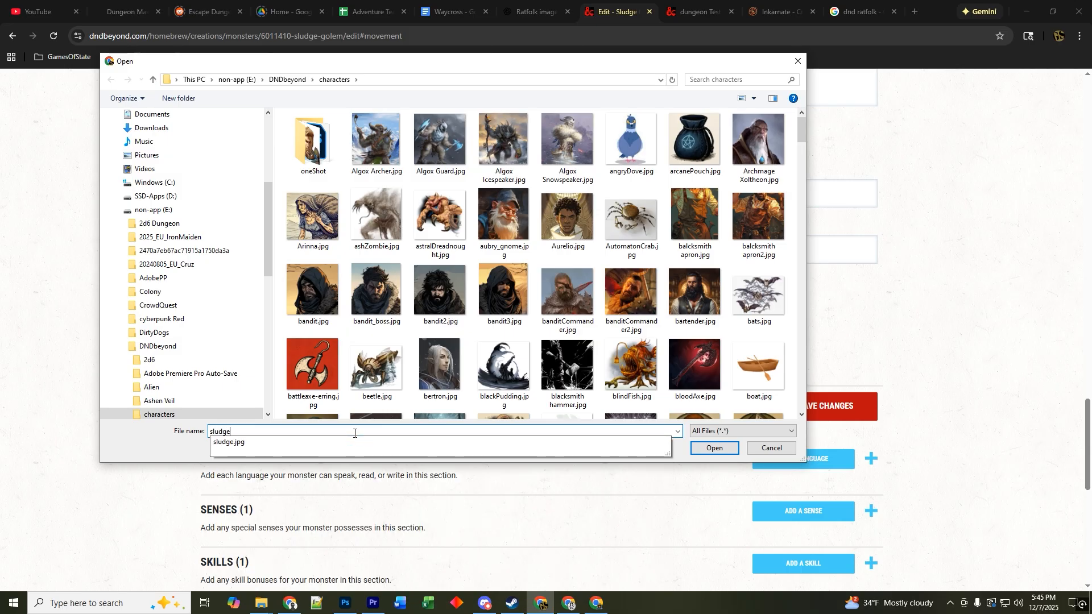
click(715, 449)
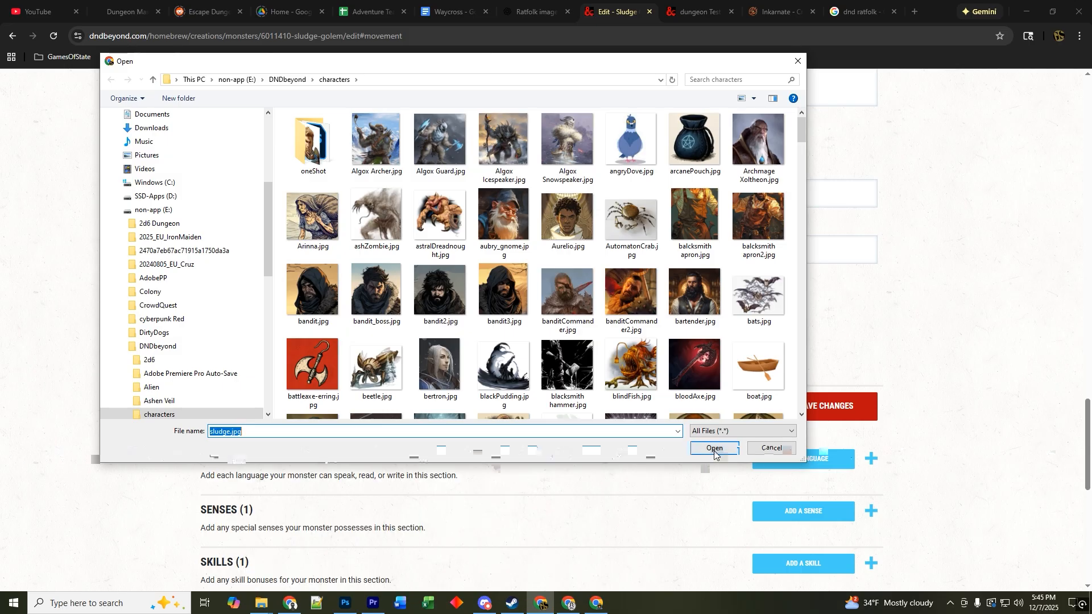
click(721, 450)
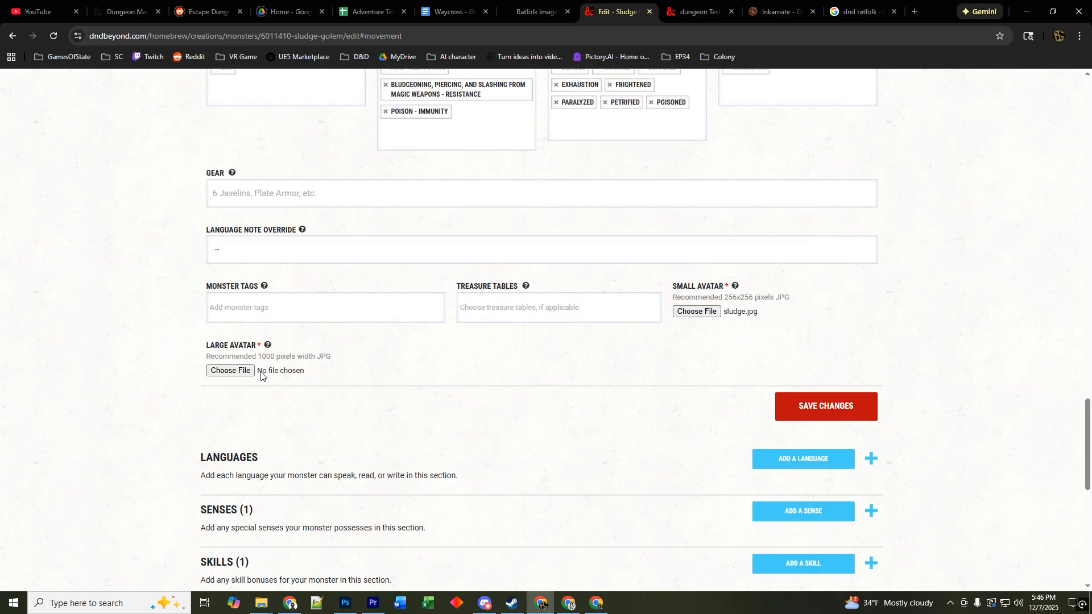
- Choose sludge.jpg as the large avatar and save the monster's changes
click(241, 372)
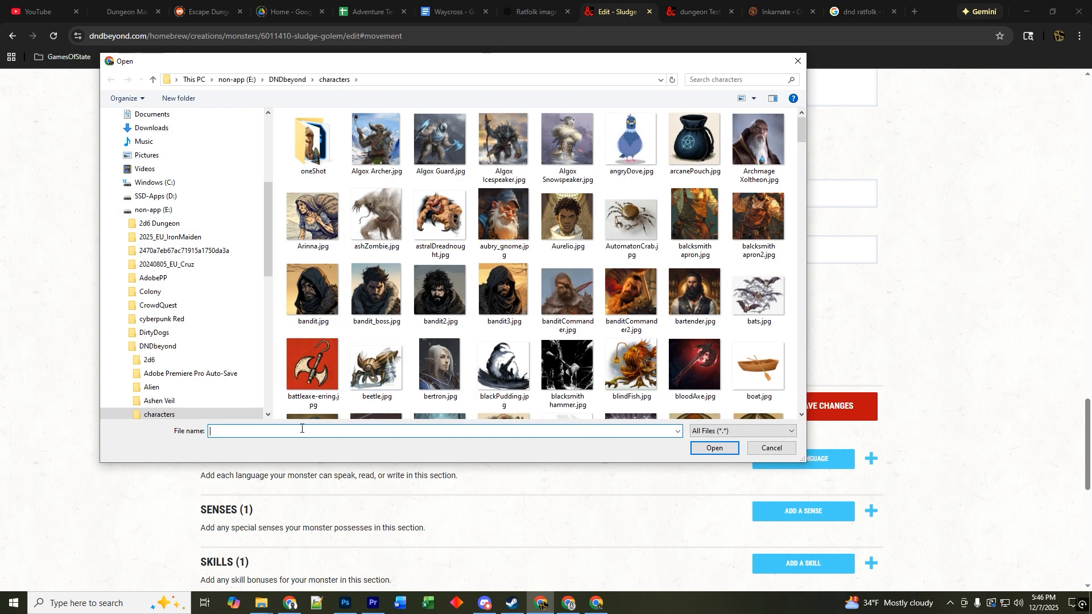
text(sludge)
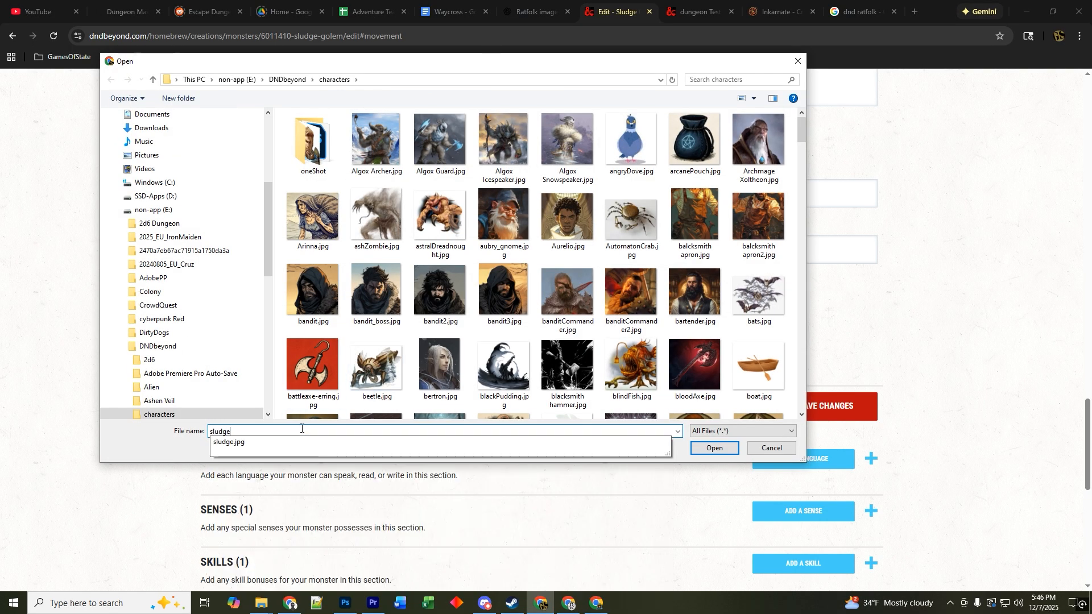
click(714, 448)
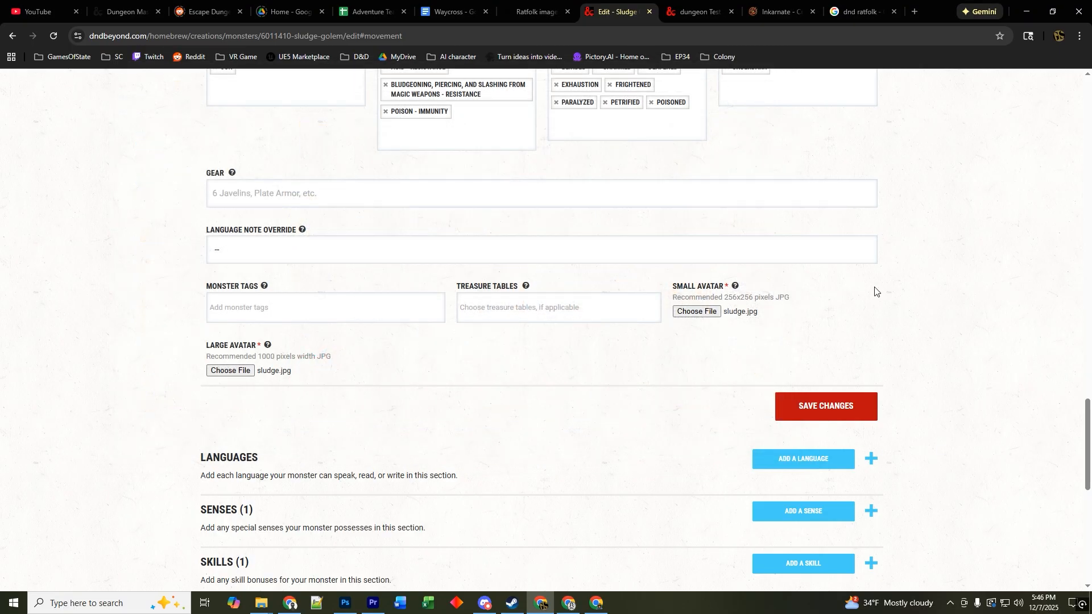
scroll(904, 292, down, 4)
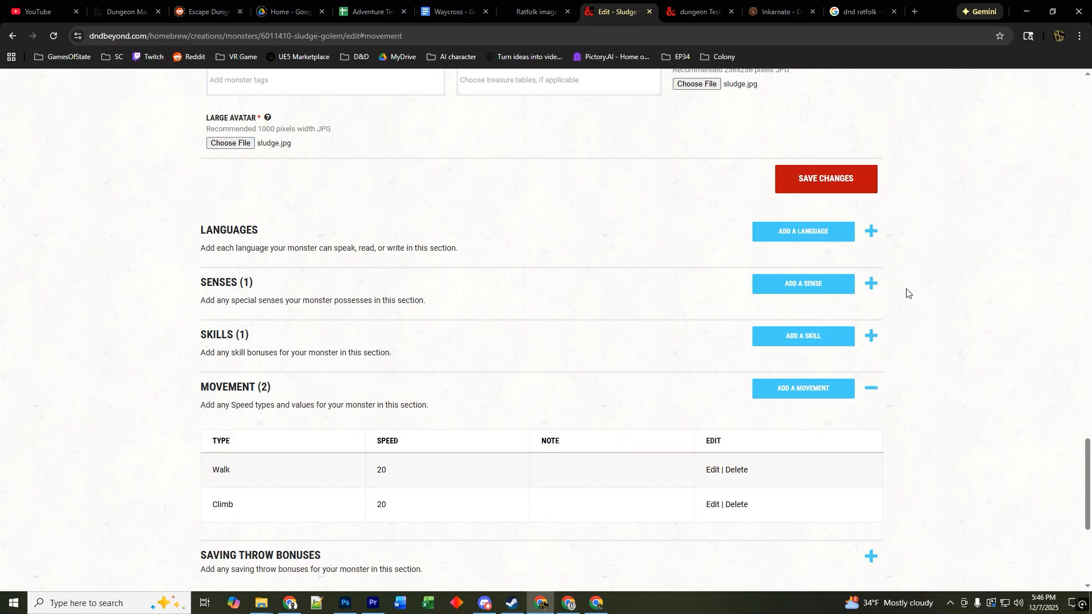
scroll(908, 293, up, 1)
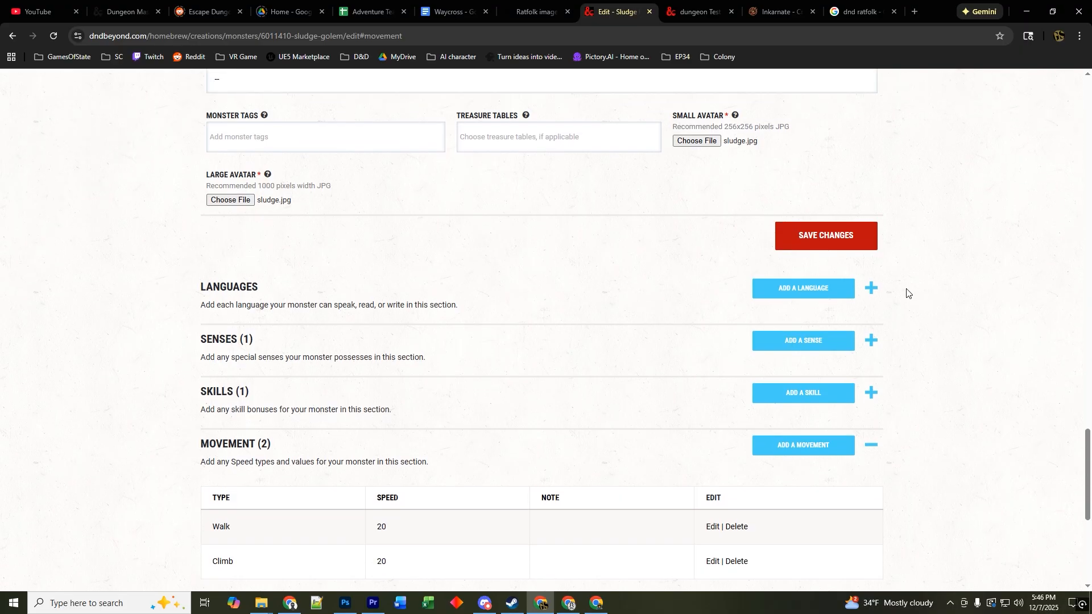
click(817, 242)
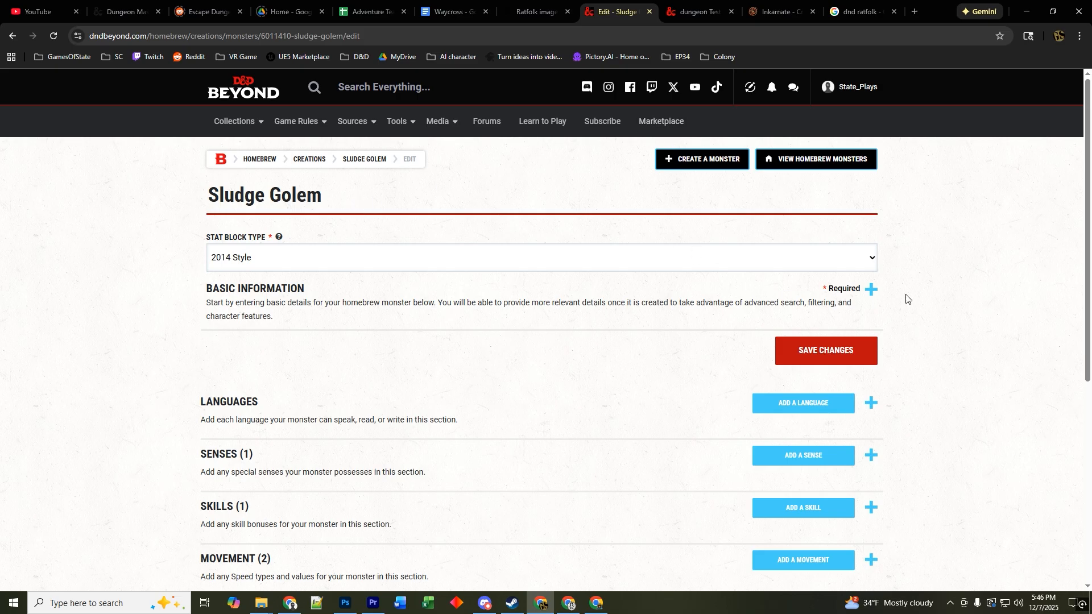
- Review the Sludge Golem's saved basic information, including its ability scores, immunities and avatar settings
scroll(907, 298, down, 6)
scroll(907, 299, up, 6)
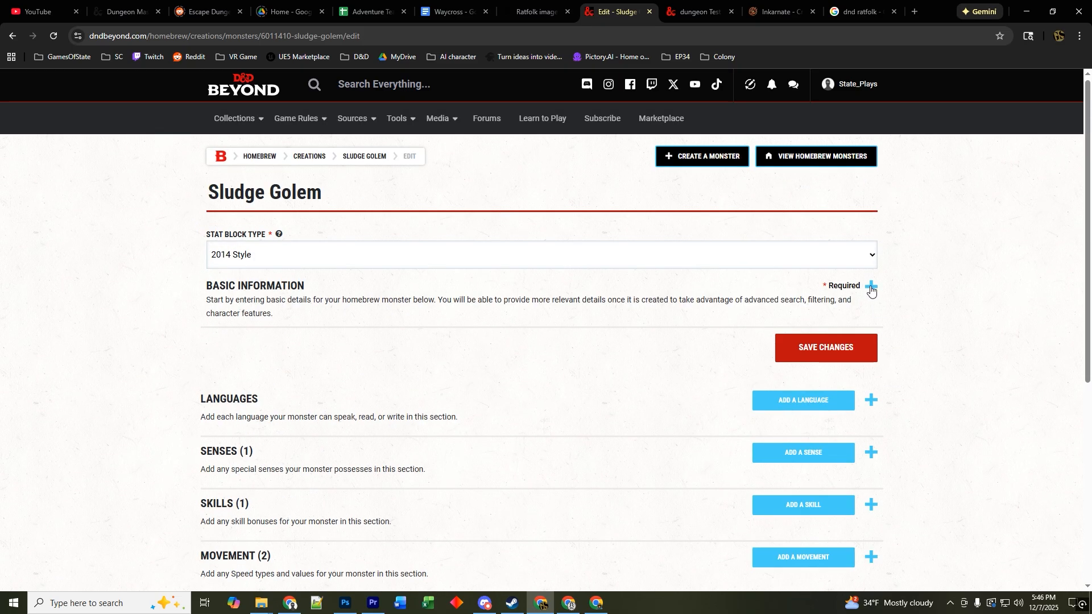
click(871, 288)
scroll(935, 301, down, 15)
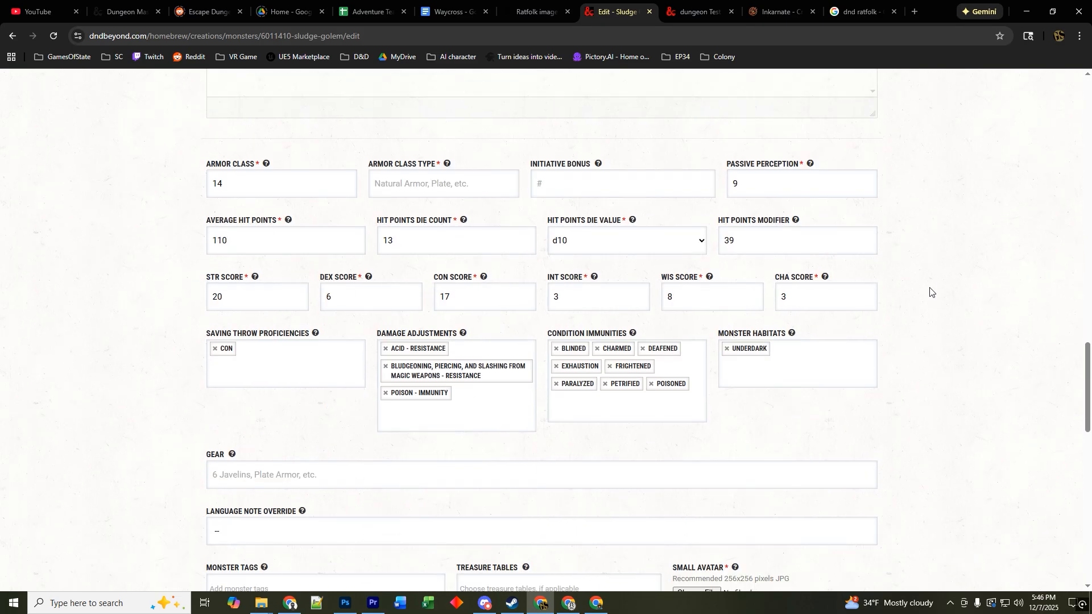
scroll(932, 288, down, 3)
scroll(934, 275, up, 12)
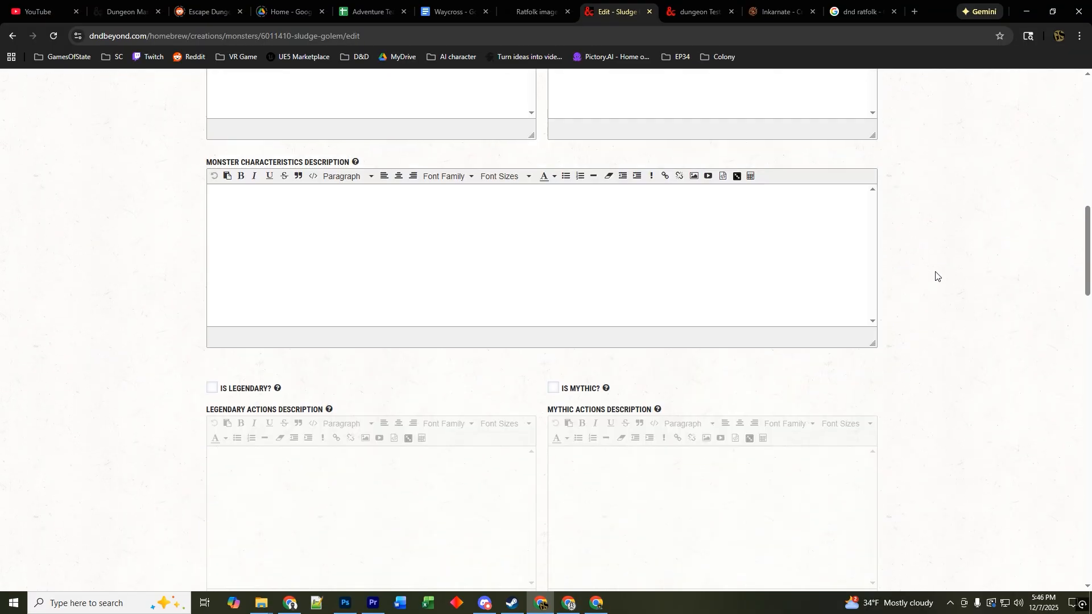
- Switch to the Ratdom map, search the monster tokens for "slu" and add the Sludge Golem to the map
click(708, 11)
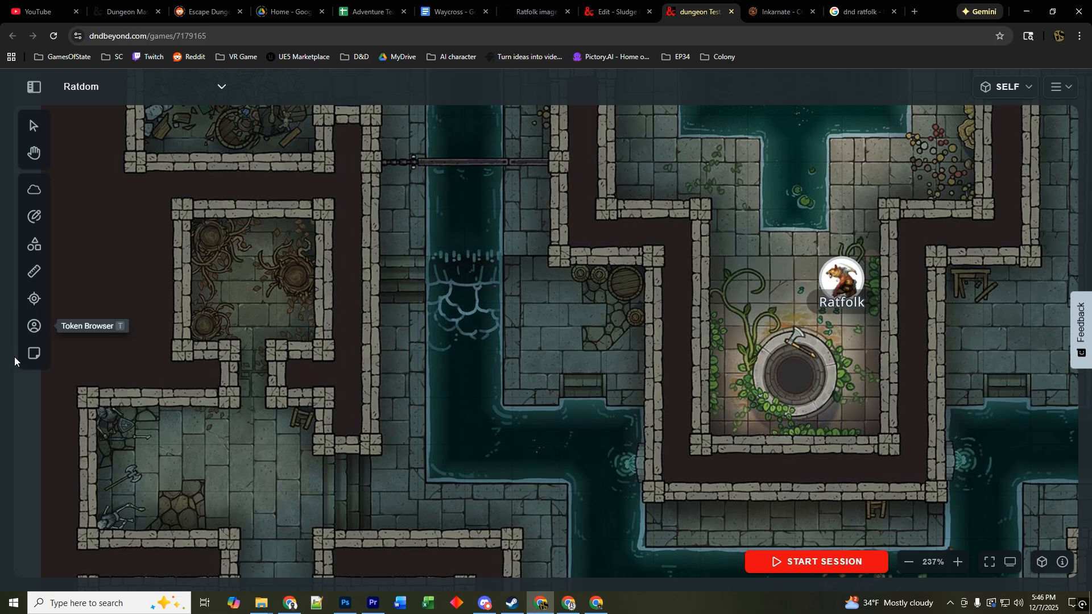
click(33, 327)
click(119, 189)
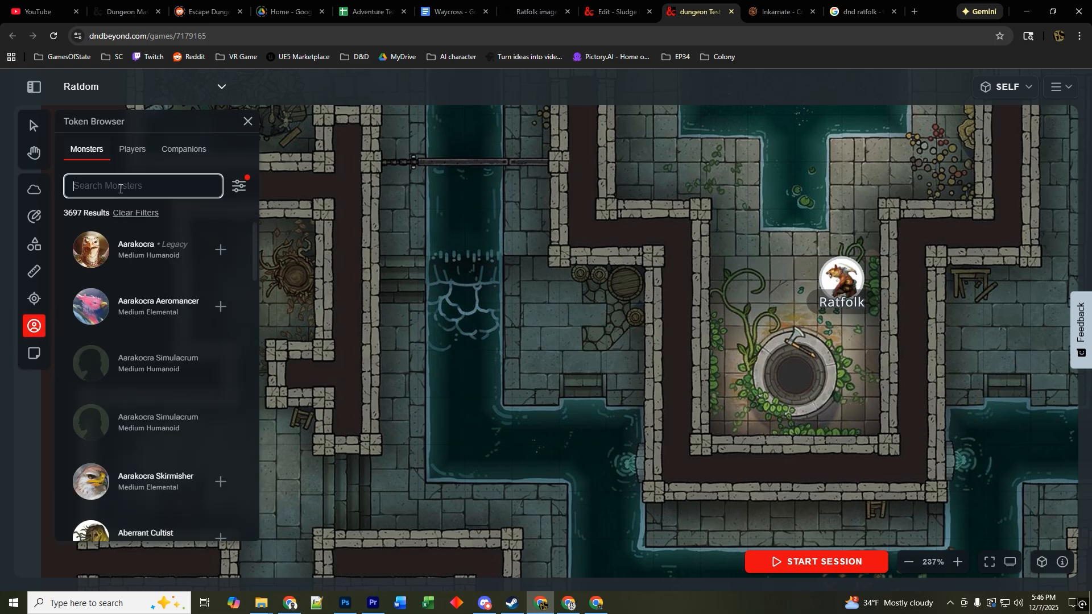
text(sl)
key(BackSpace)
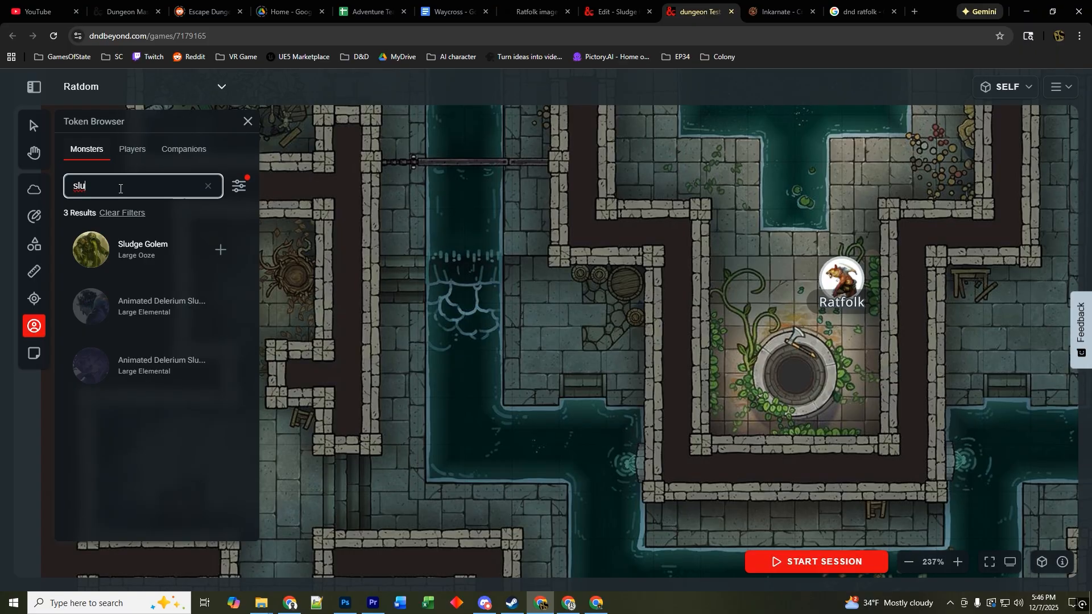
click(221, 249)
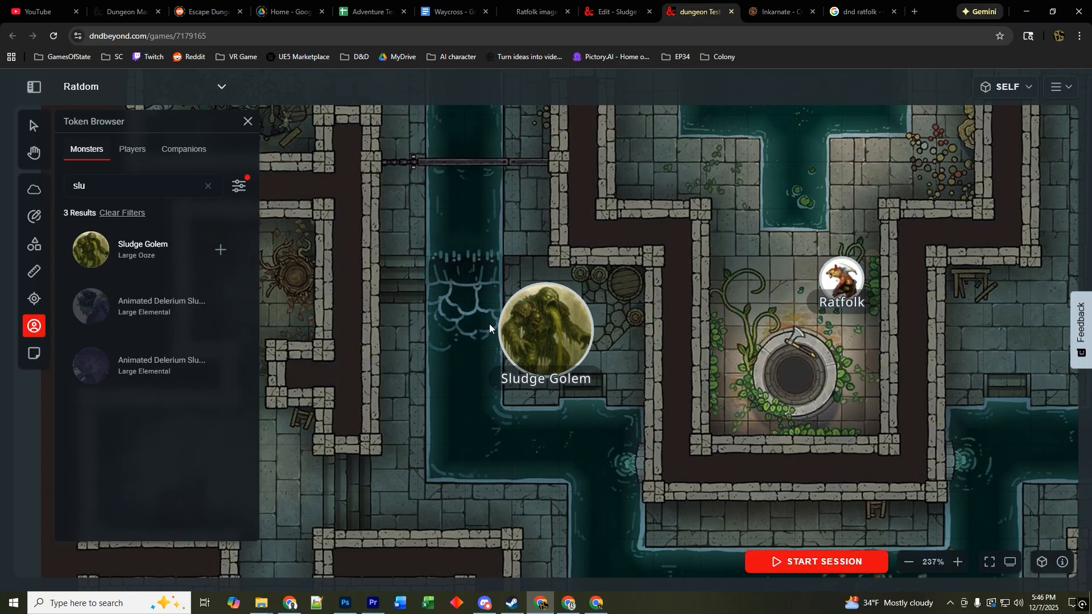
- Move the Sludge Golem token beside the Ratfolk above the round well, open its stat block and close the Token Browser
drag(564, 334, 769, 270)
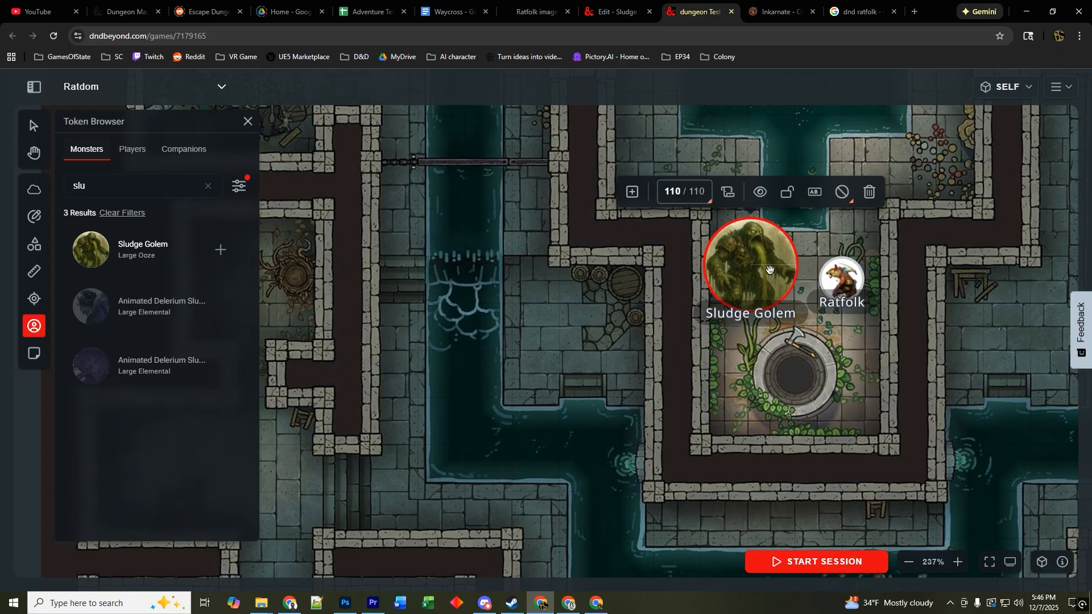
click(728, 192)
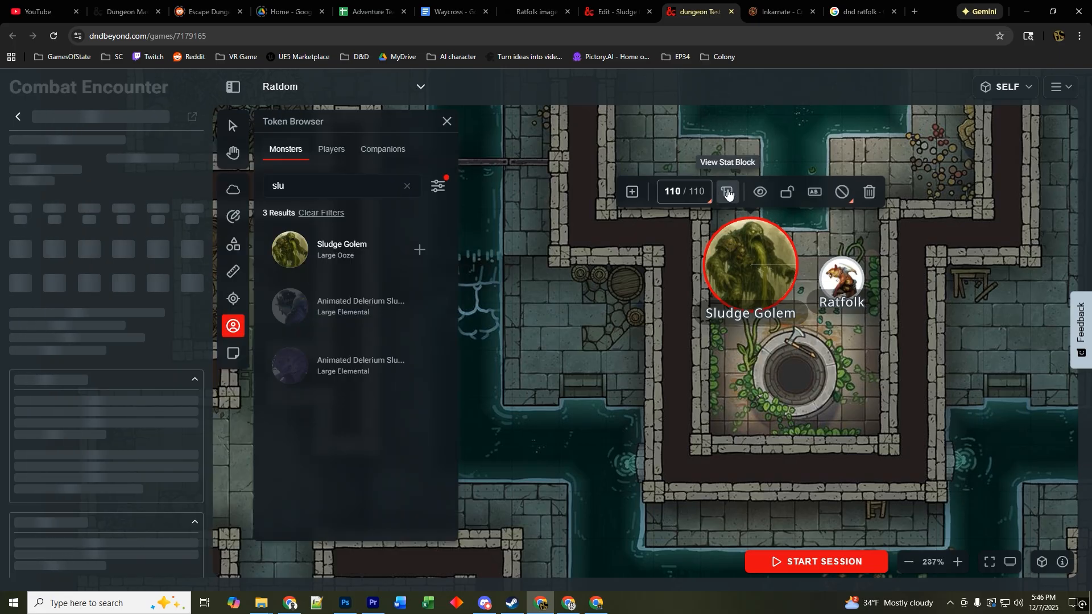
click(447, 121)
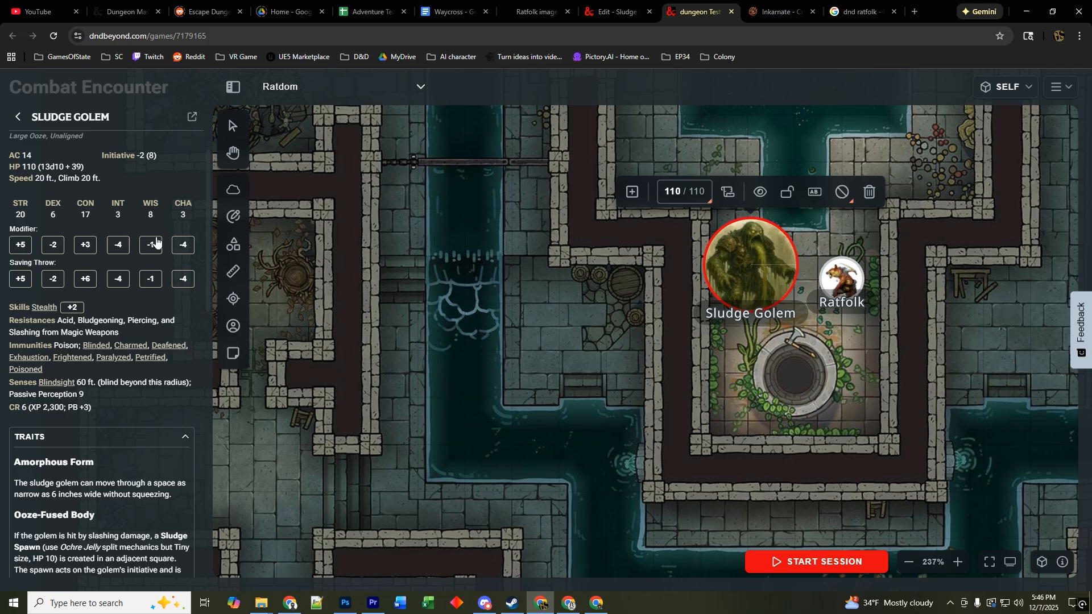
- Open the Game Log and roll the Sludge Golem's Slam attack: +8 to hit, 2d10 + 5 damage and 2d6 damage
scroll(104, 244, down, 1)
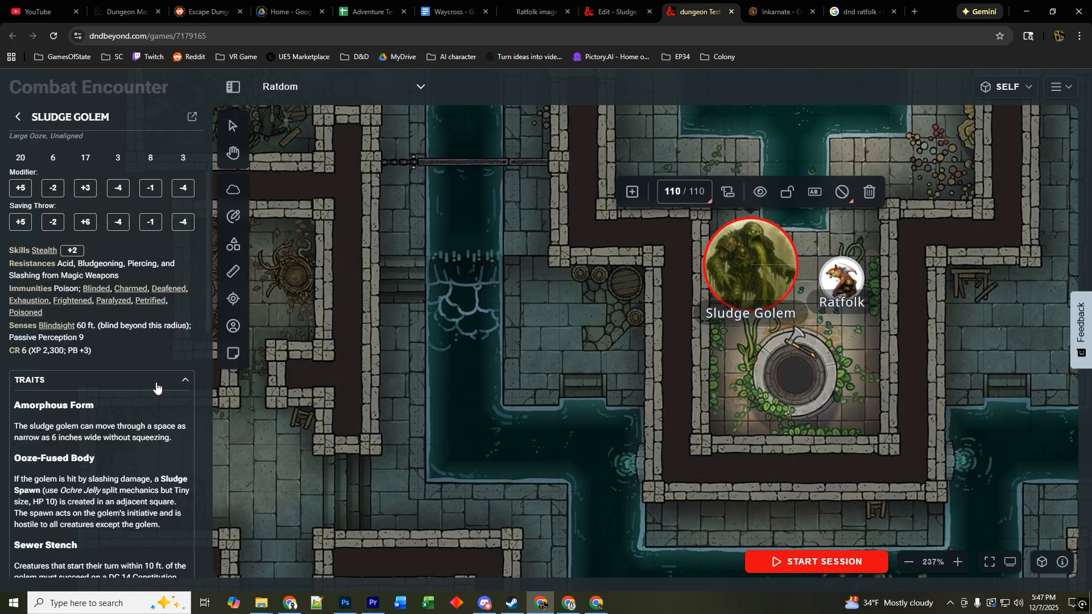
scroll(111, 336, down, 3)
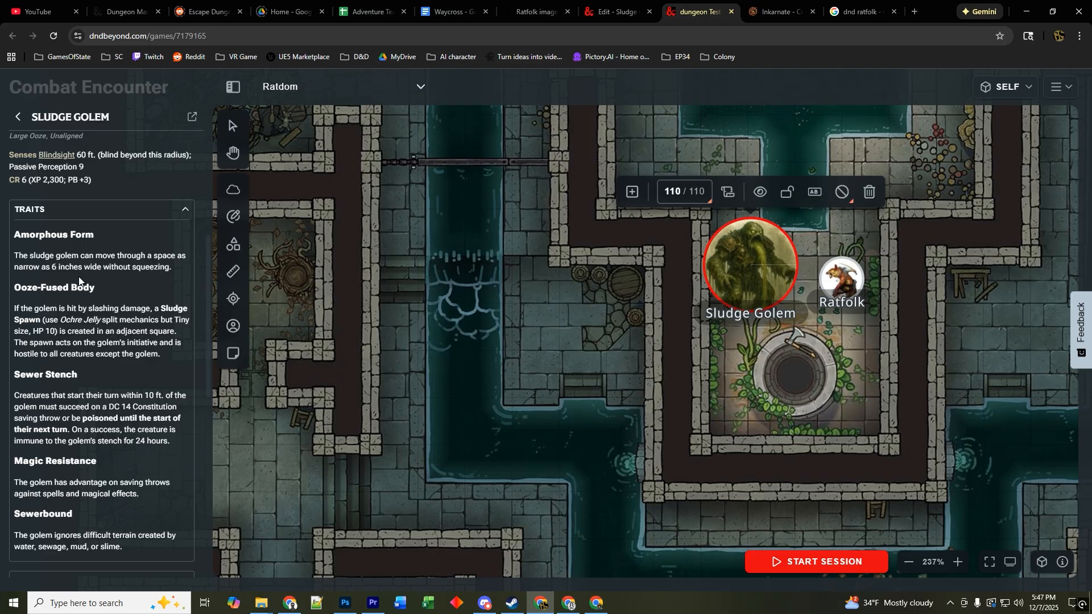
scroll(86, 273, down, 1)
scroll(92, 264, down, 5)
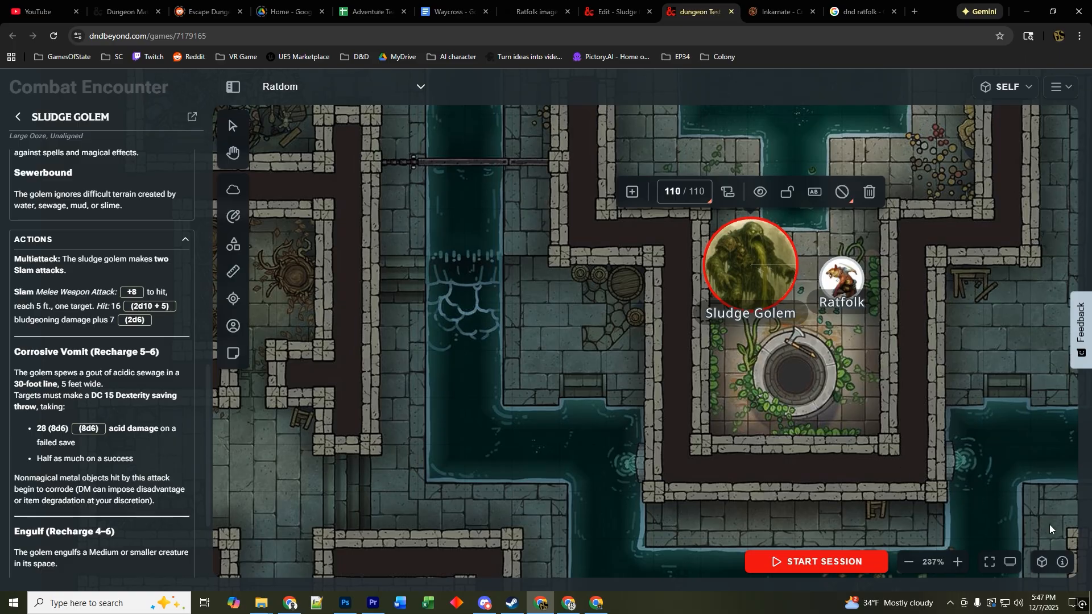
click(1042, 561)
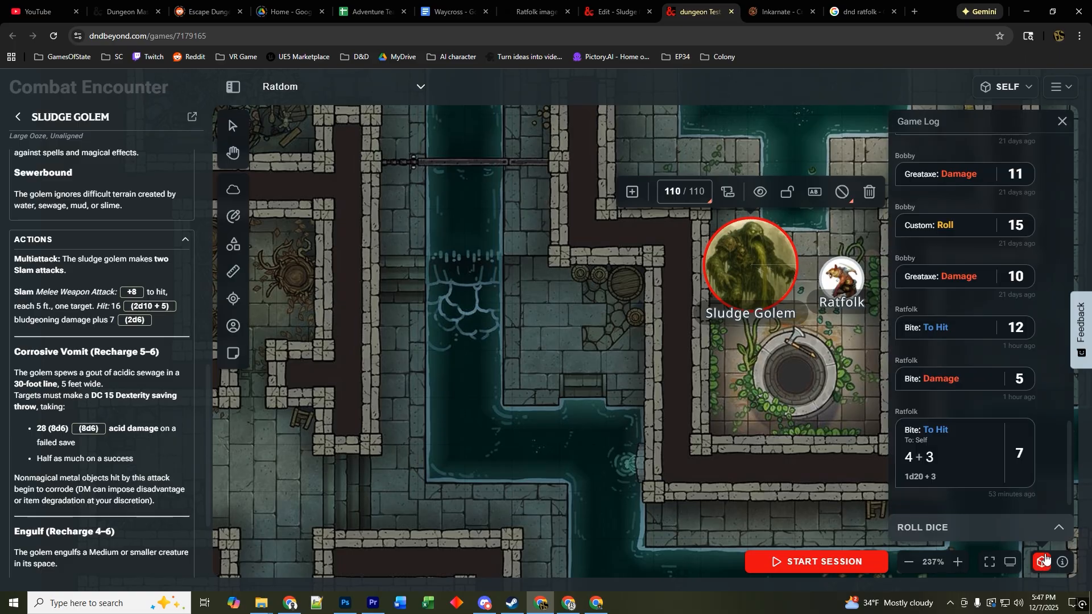
right_click(136, 292)
click(90, 356)
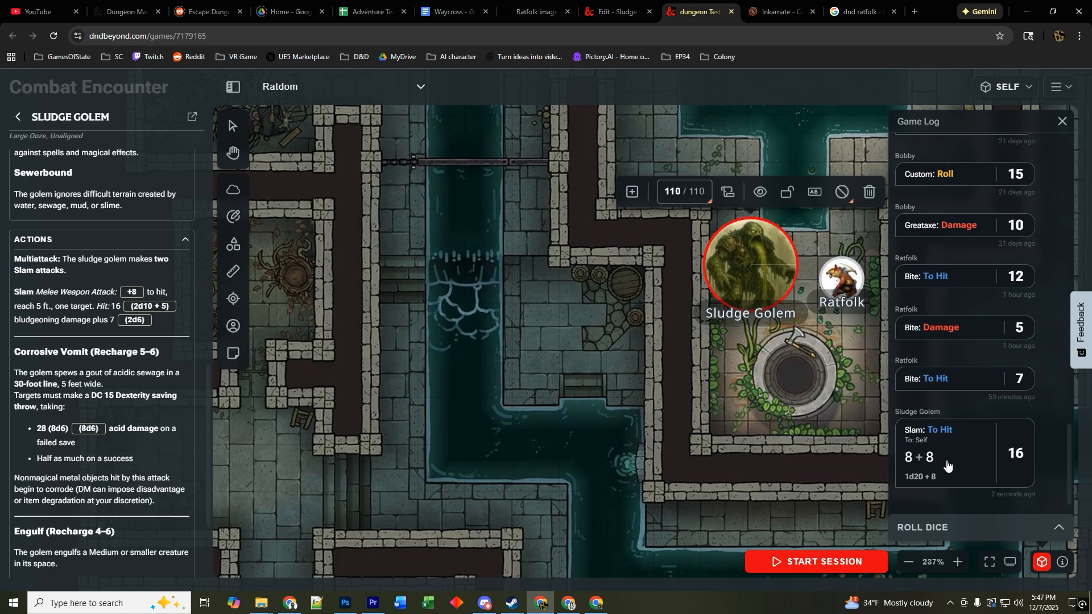
click(157, 308)
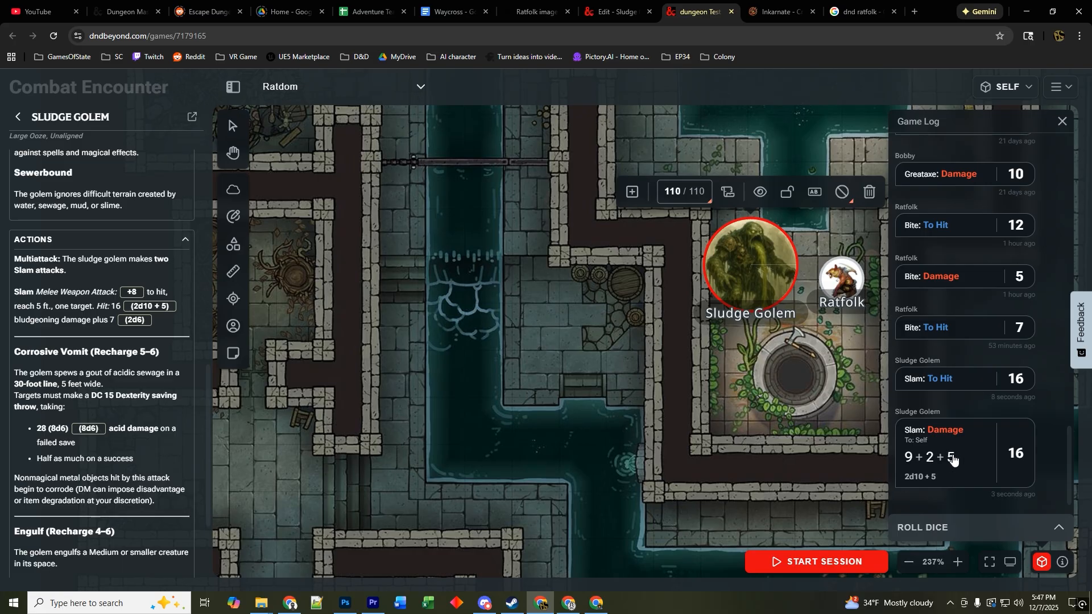
click(140, 325)
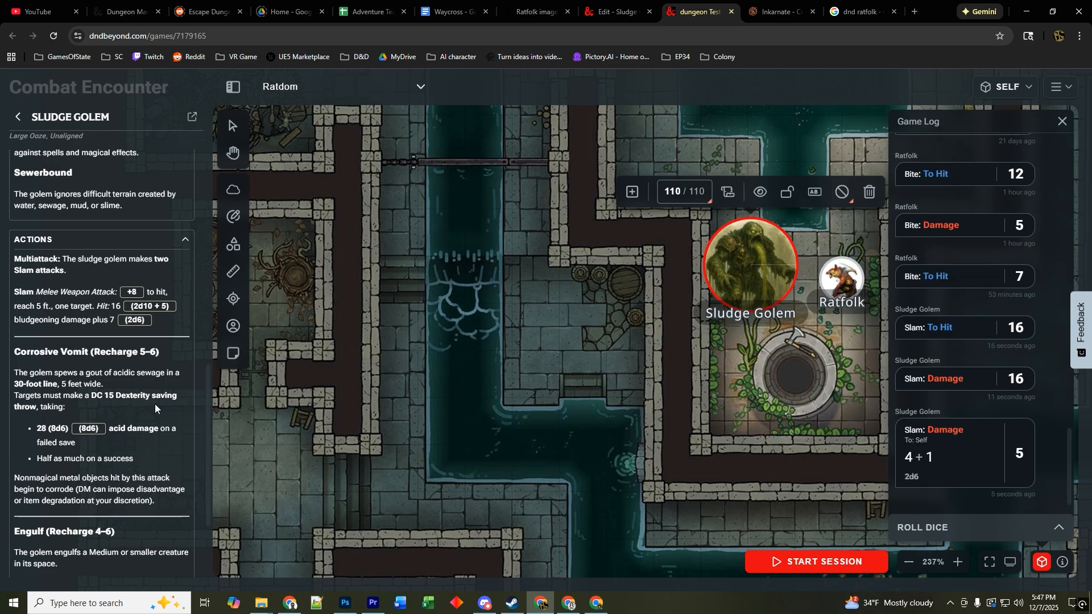
- Roll the Sludge Golem's 8d6 Corrosive Vomit damage and 4d6 Engulf damage from its stat block
scroll(84, 379, down, 1)
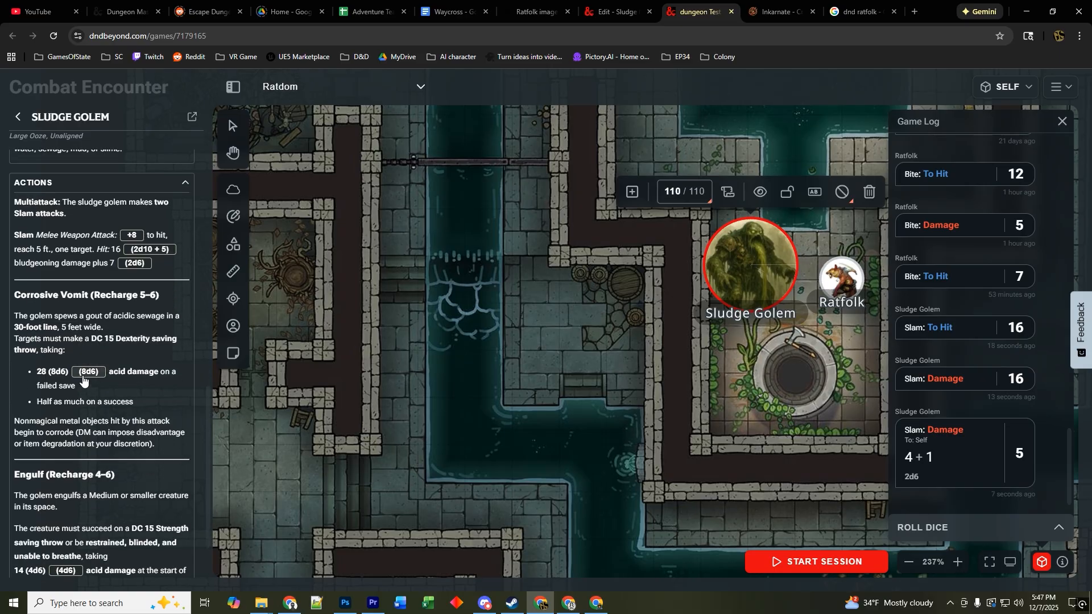
click(90, 372)
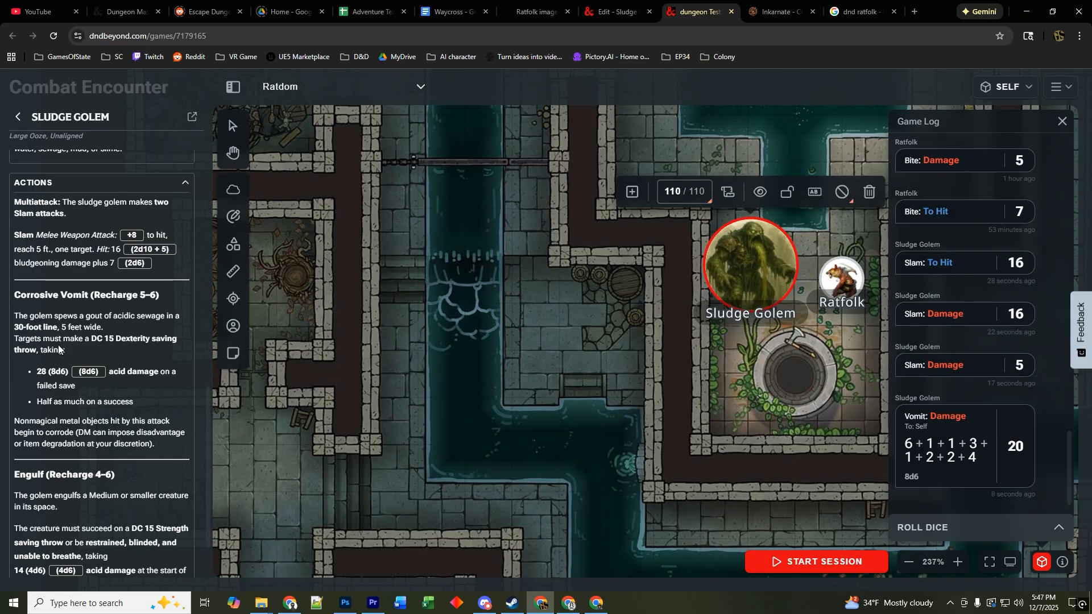
scroll(61, 350, down, 2)
click(70, 494)
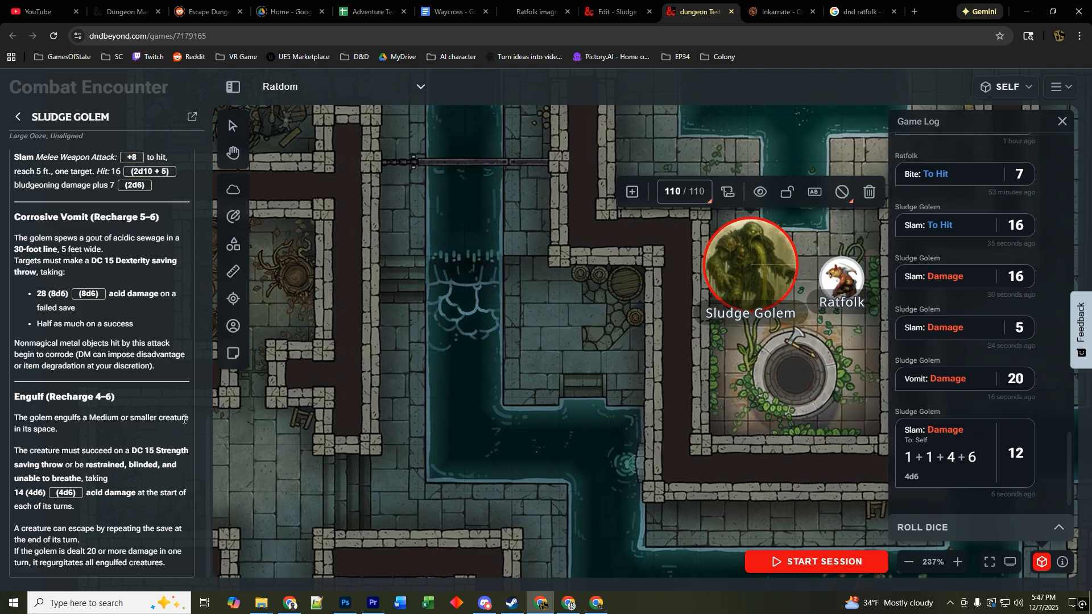
scroll(134, 469, up, 10)
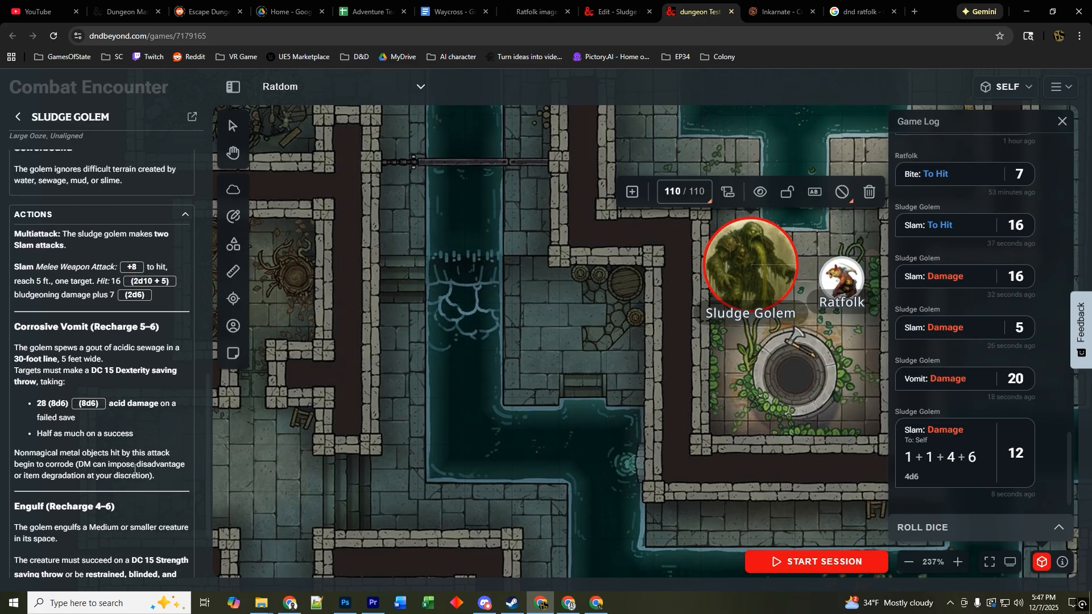
scroll(136, 453, up, 3)
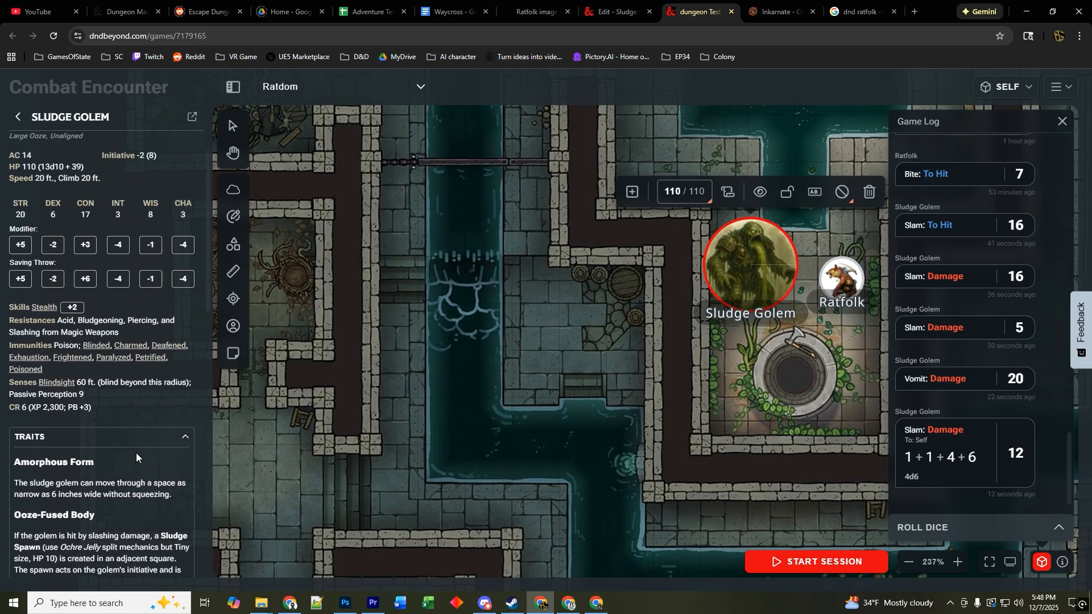
- Deselect the Sludge Golem token and close the Game Log to clear the view of the map
click(850, 429)
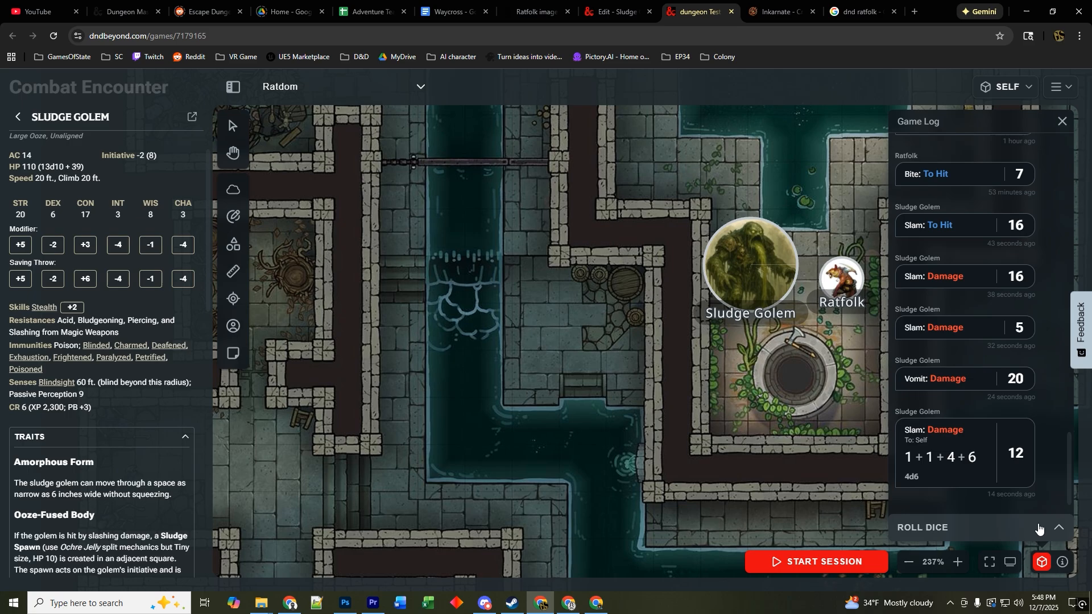
click(1058, 528)
click(1058, 530)
click(1042, 563)
drag(893, 397, 917, 405)
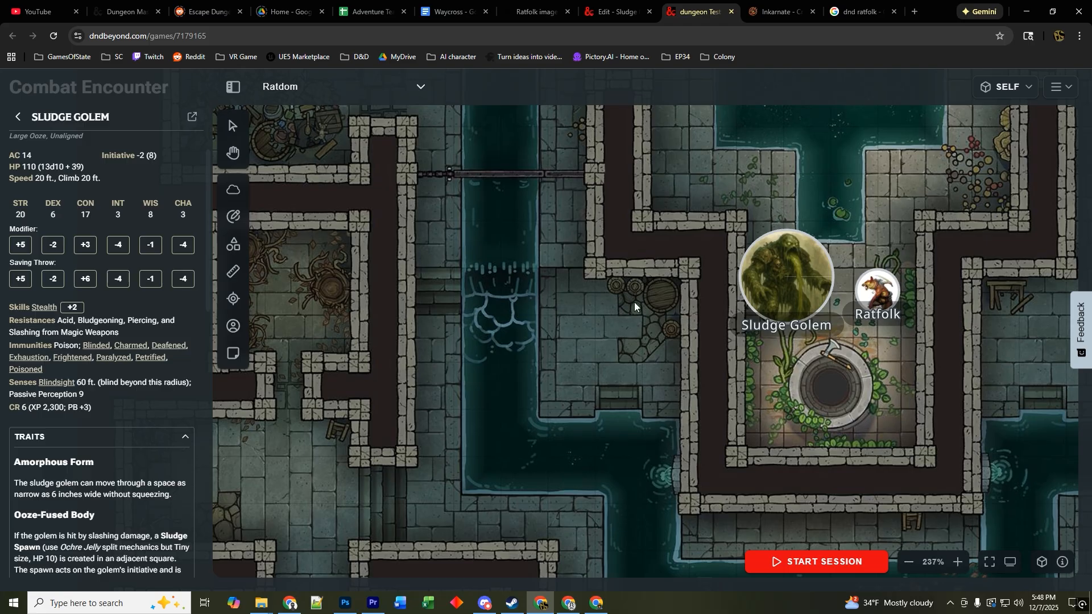
- Switch to the Sludge Golem's edit page and examine its traits and the rollable codes in the Slam action
click(610, 15)
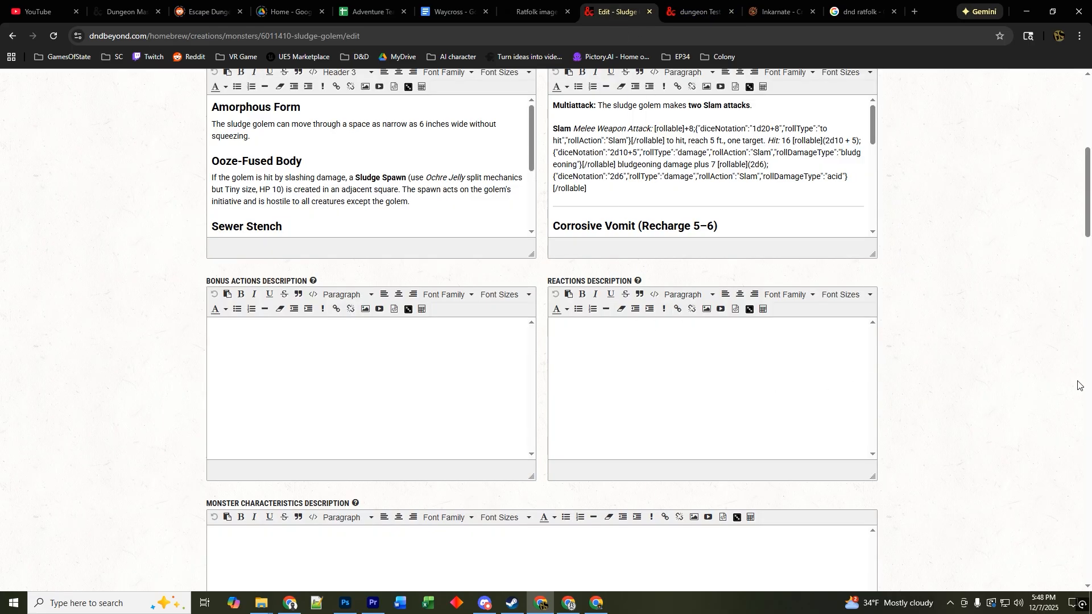
scroll(1041, 380, up, 7)
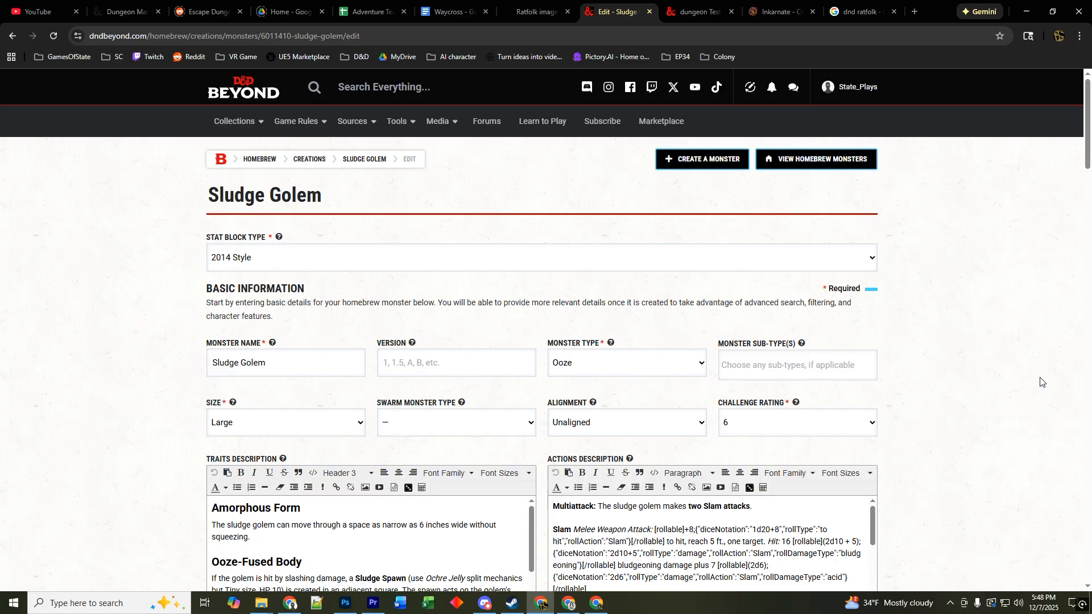
scroll(924, 358, down, 5)
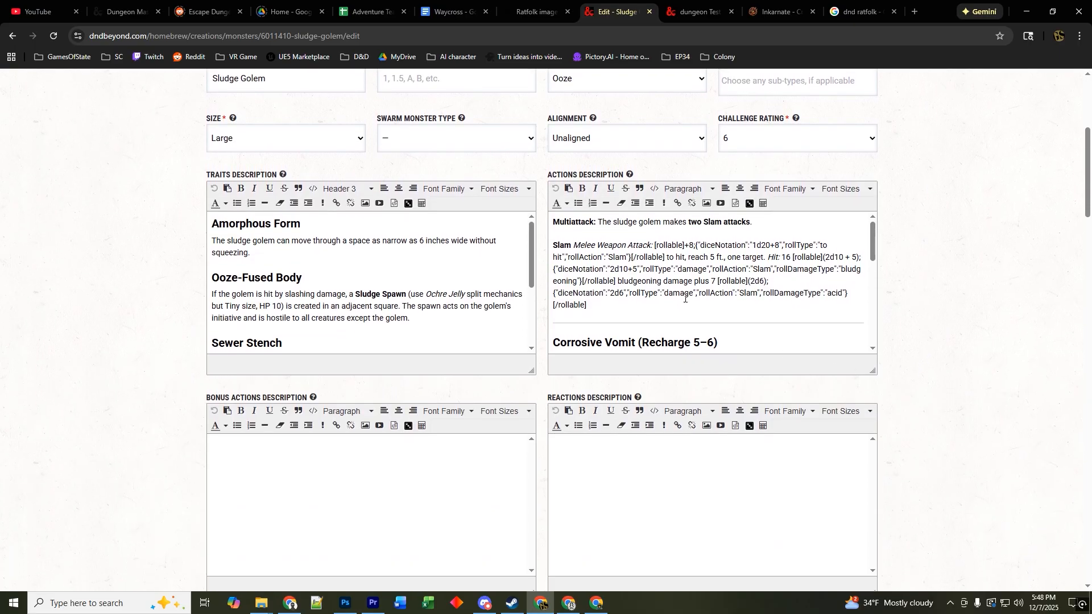
drag(615, 312, 655, 242)
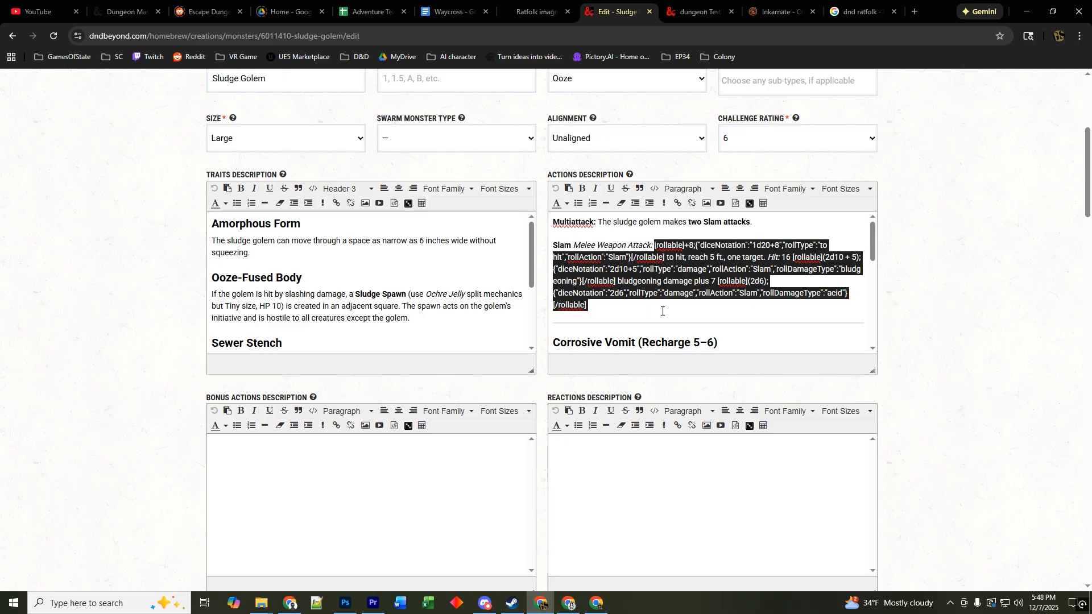
double_click(691, 246)
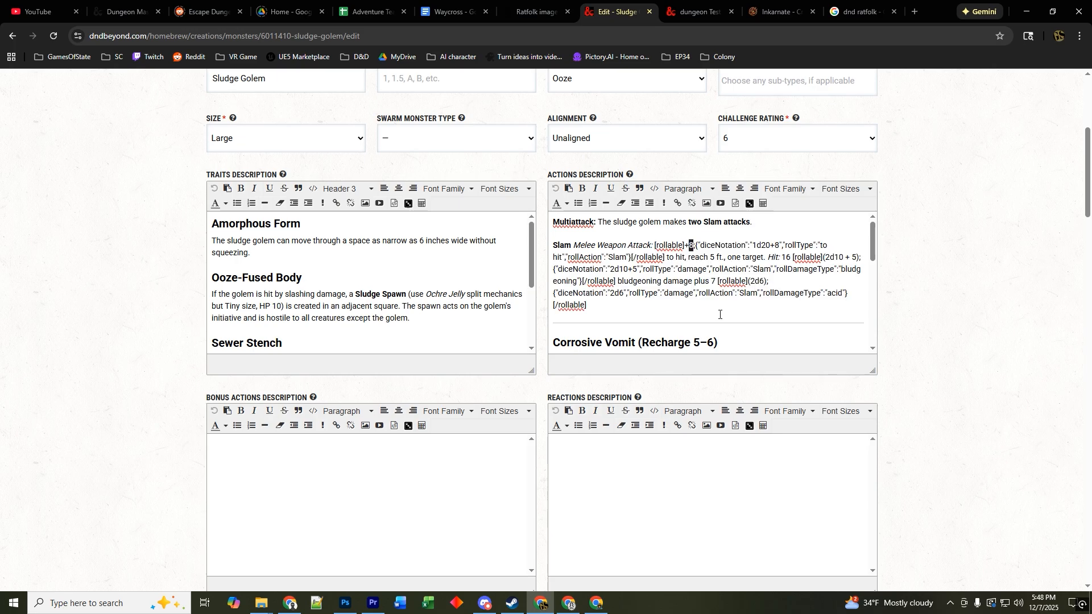
double_click(777, 246)
double_click(822, 258)
scroll(366, 322, down, 2)
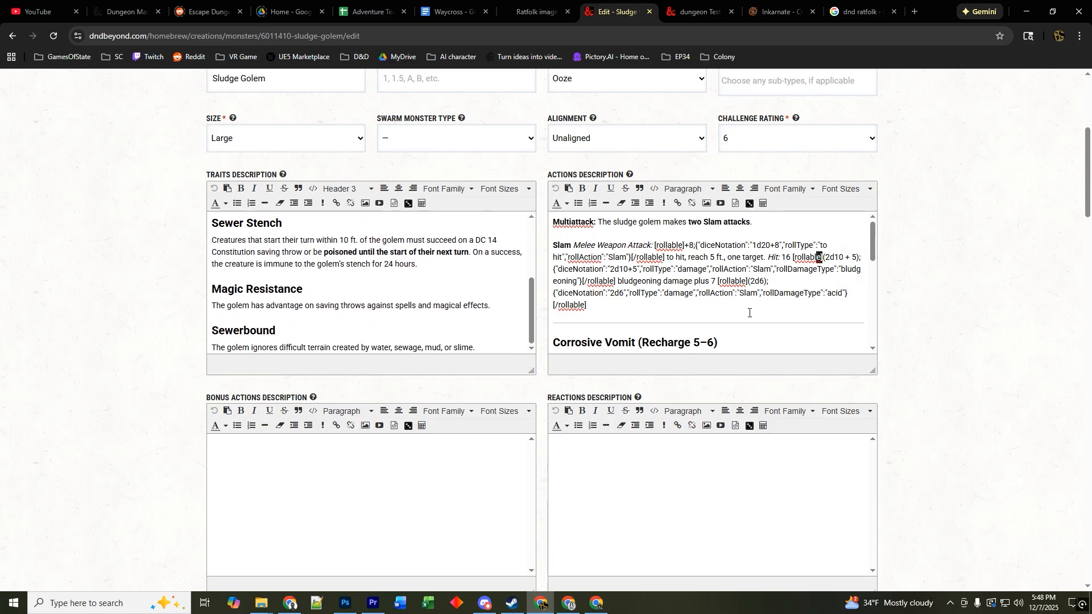
scroll(749, 313, up, 4)
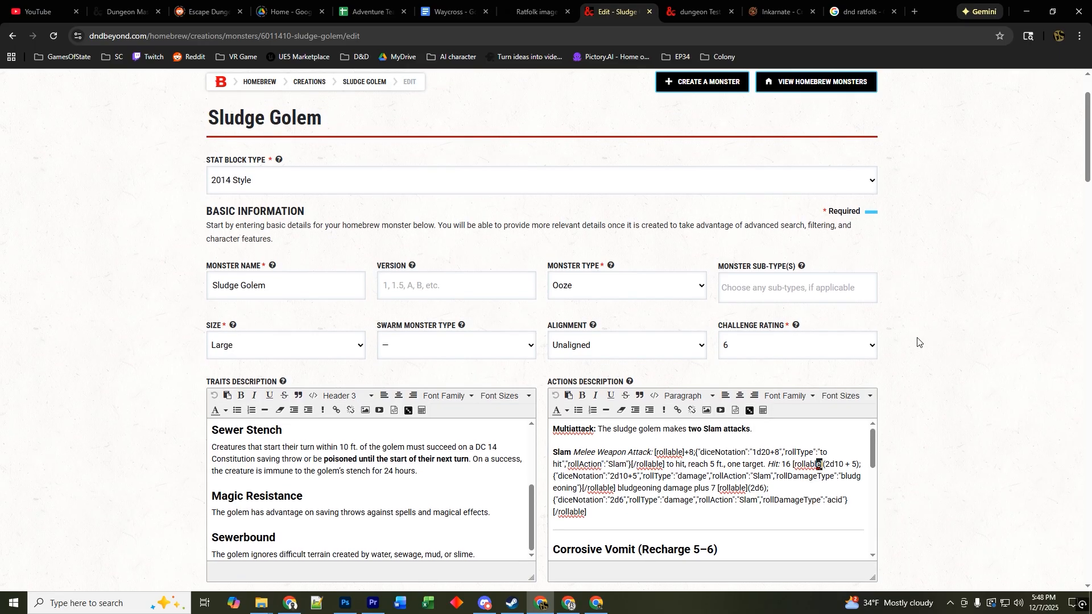
scroll(918, 342, up, 2)
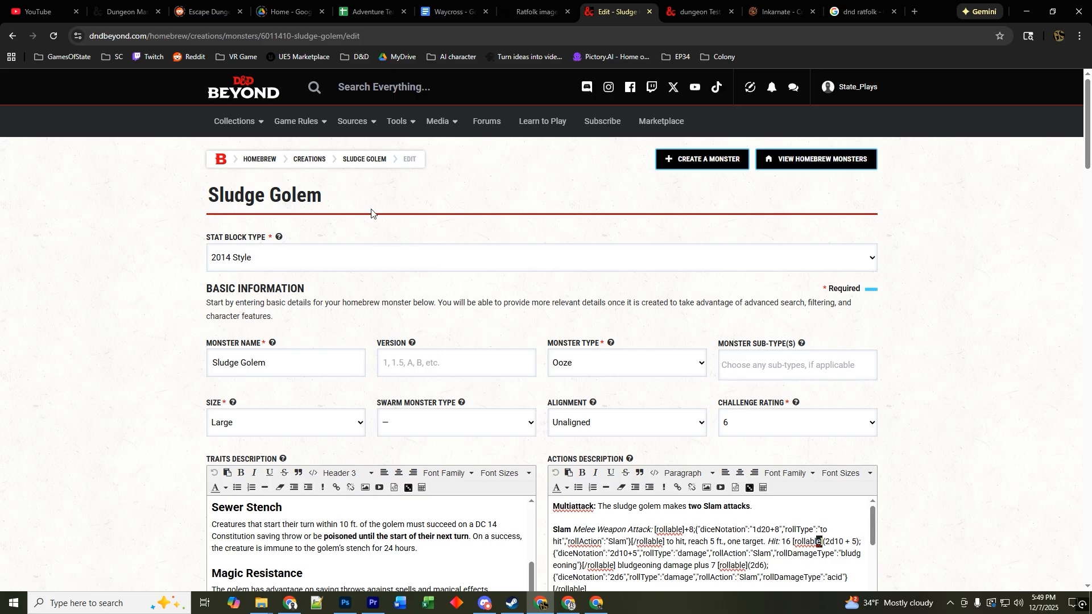
- Open the Sludge Golem's monster page to review its formatted stat block and image, and return to the Ratdom map
click(363, 161)
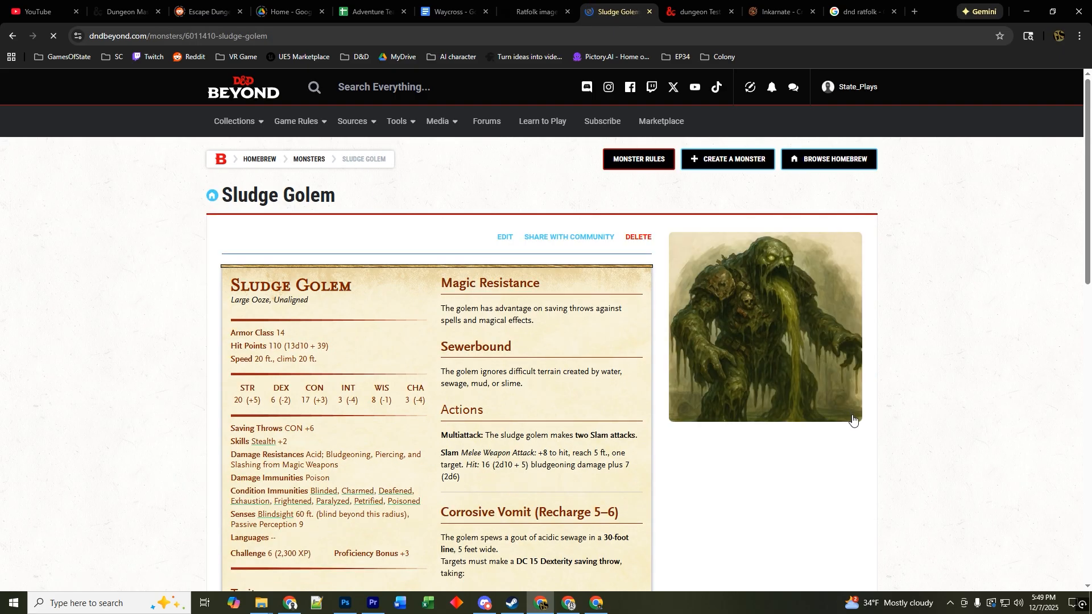
scroll(846, 541, down, 5)
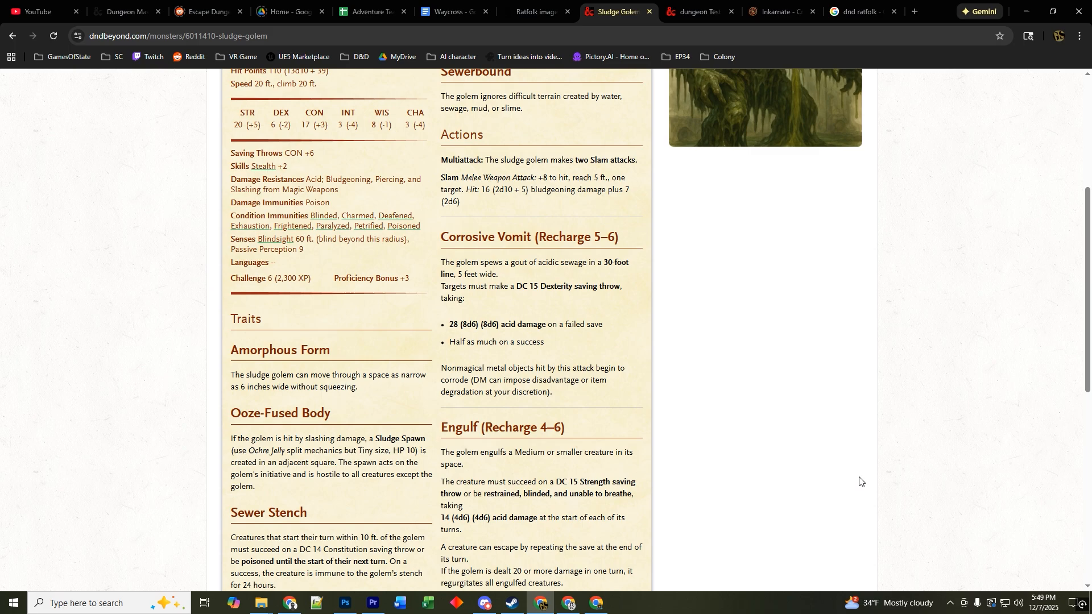
scroll(860, 479, up, 5)
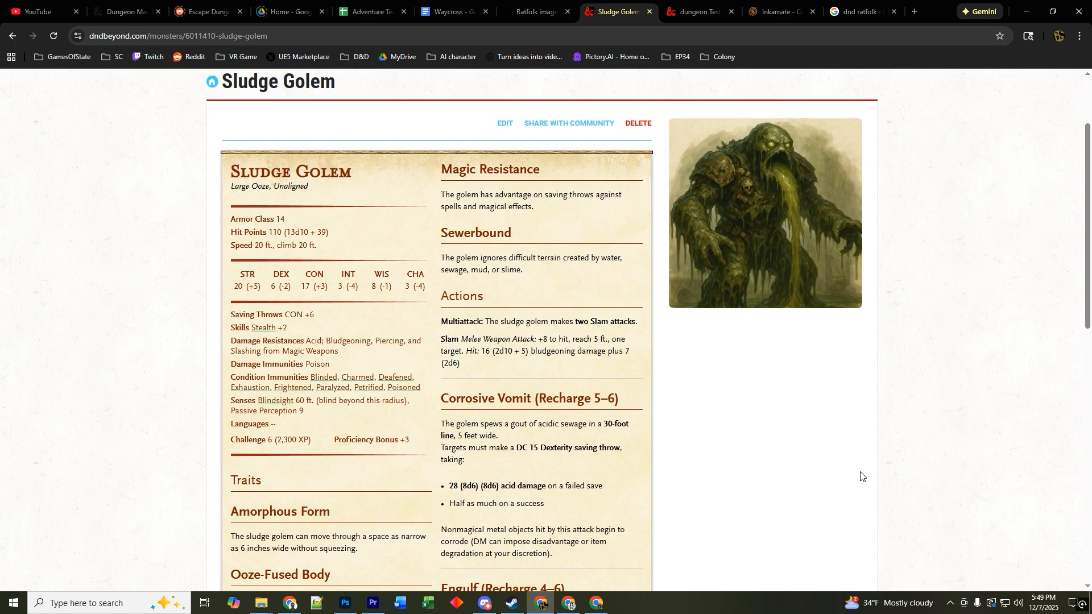
scroll(863, 477, down, 5)
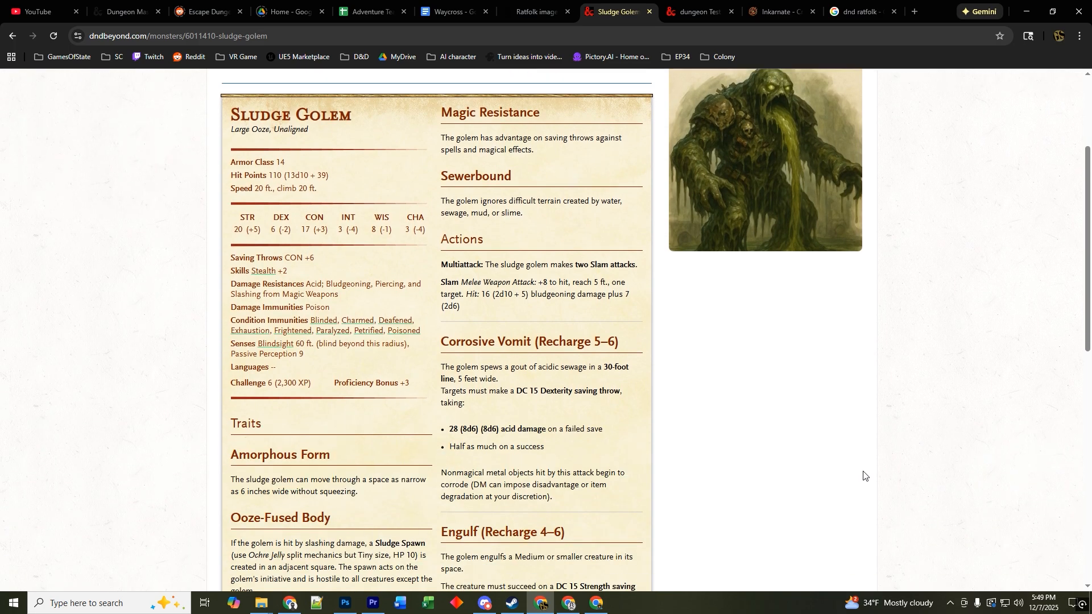
scroll(863, 475, down, 3)
scroll(863, 476, up, 3)
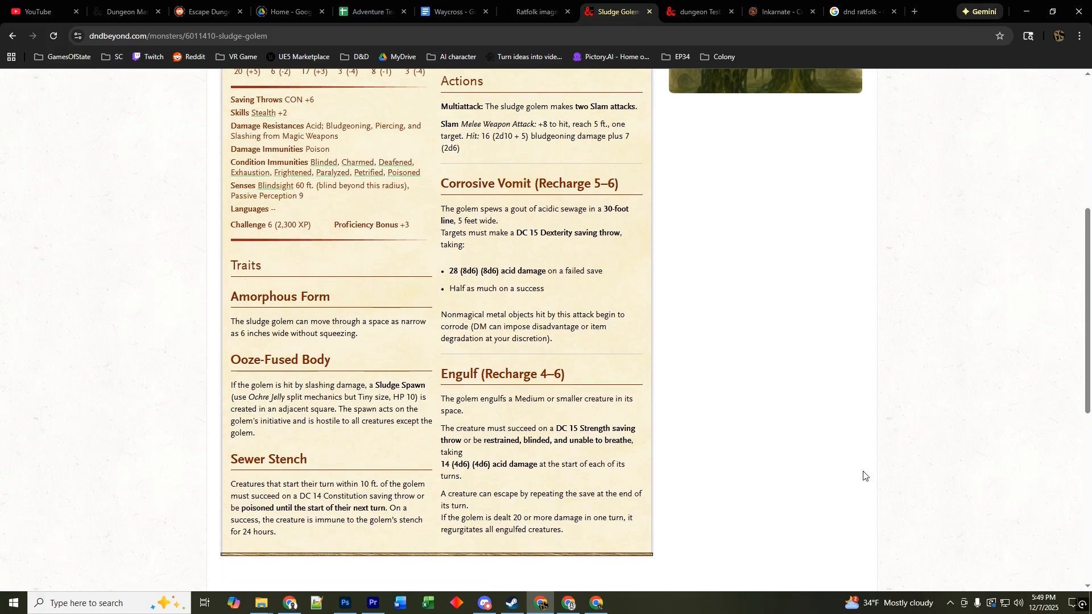
click(708, 16)
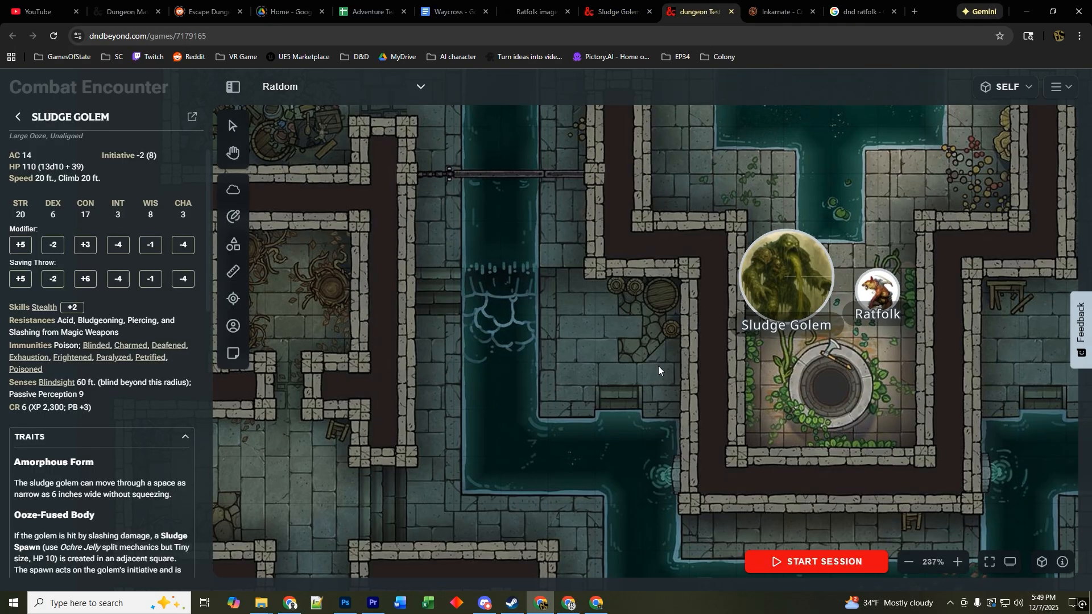